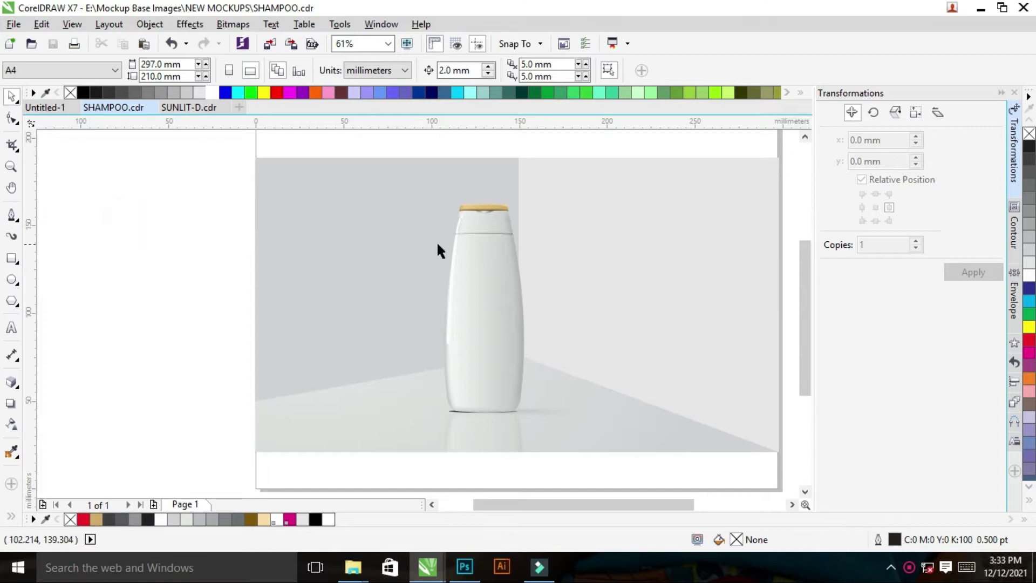
left_click(287, 258)
left_click(500, 283)
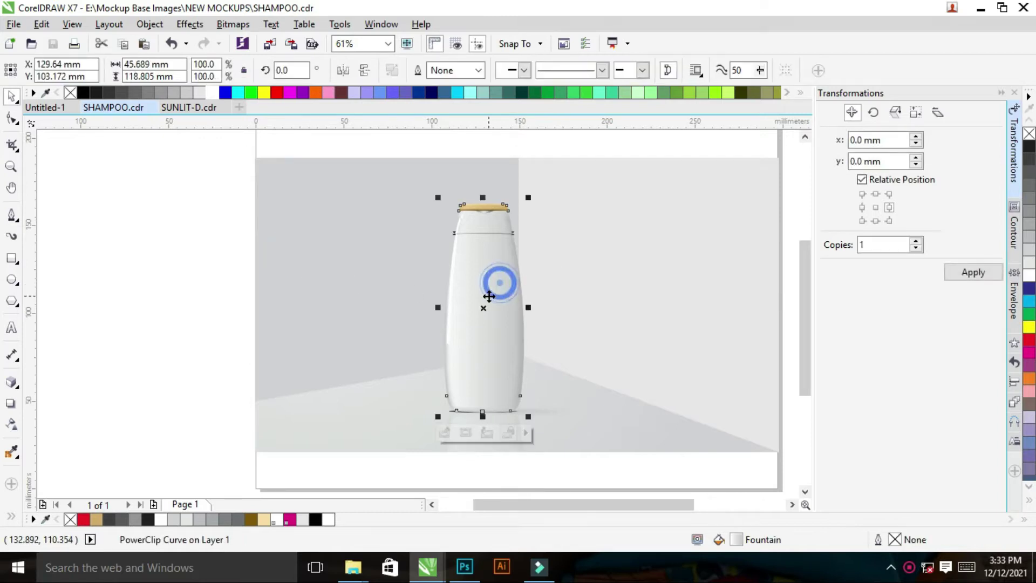
left_click_drag(489, 296, 356, 294)
key("ctrl+z")
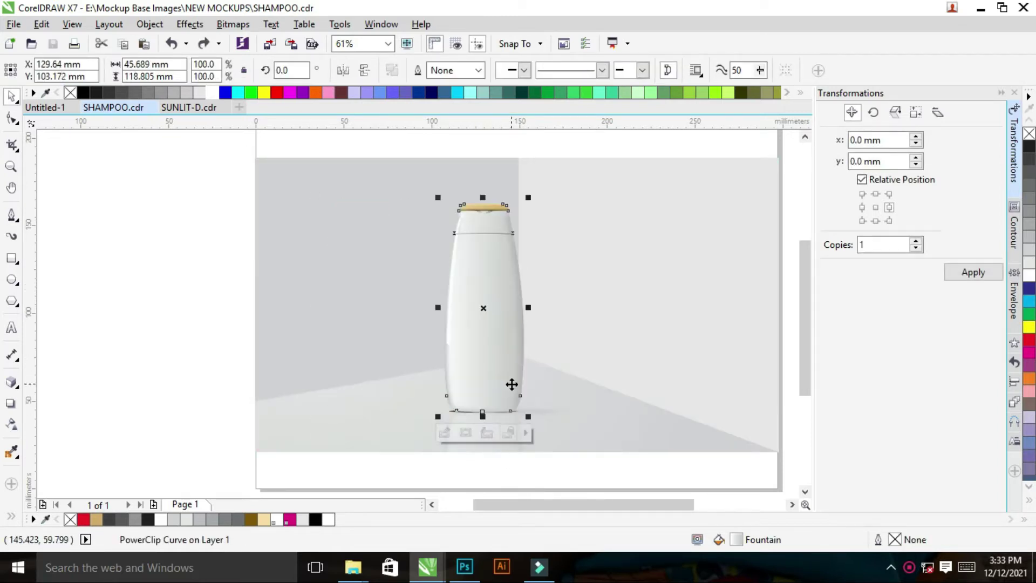
left_click(443, 433)
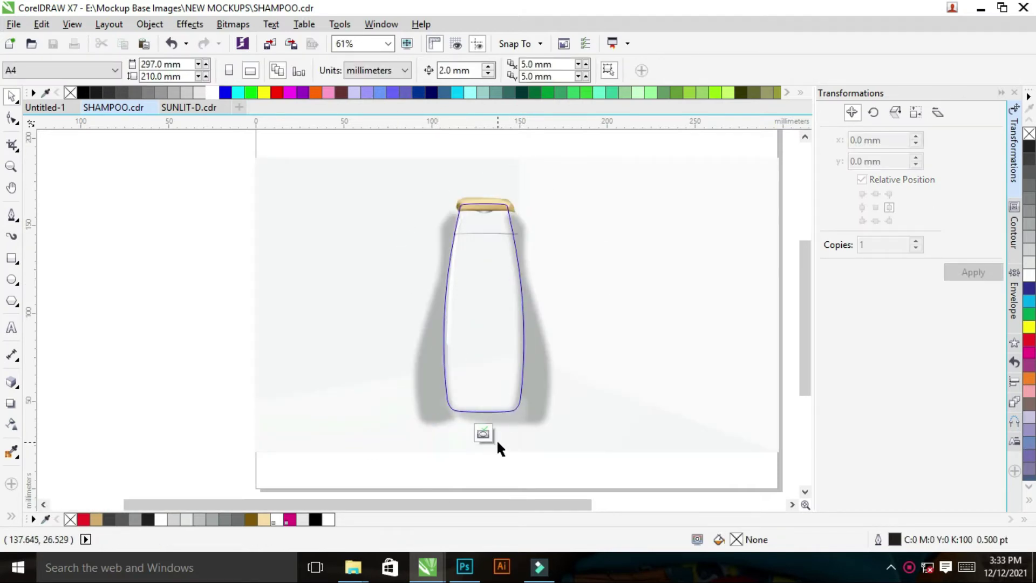
left_click(483, 433)
left_click(468, 148)
key("z")
left_click_drag(439, 189, 536, 296)
left_click_drag(273, 162, 398, 275)
right_click(424, 296)
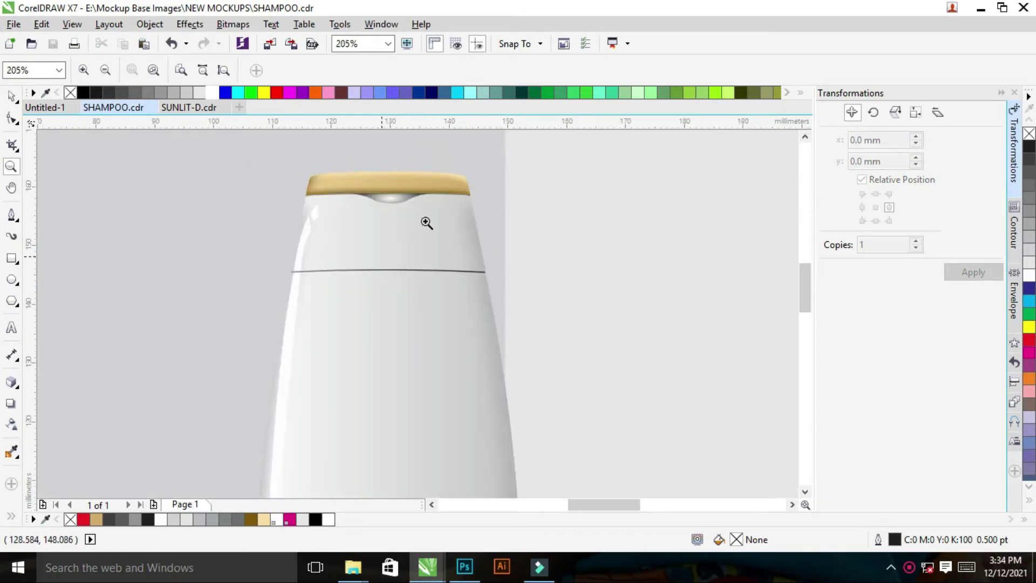
right_click(474, 283)
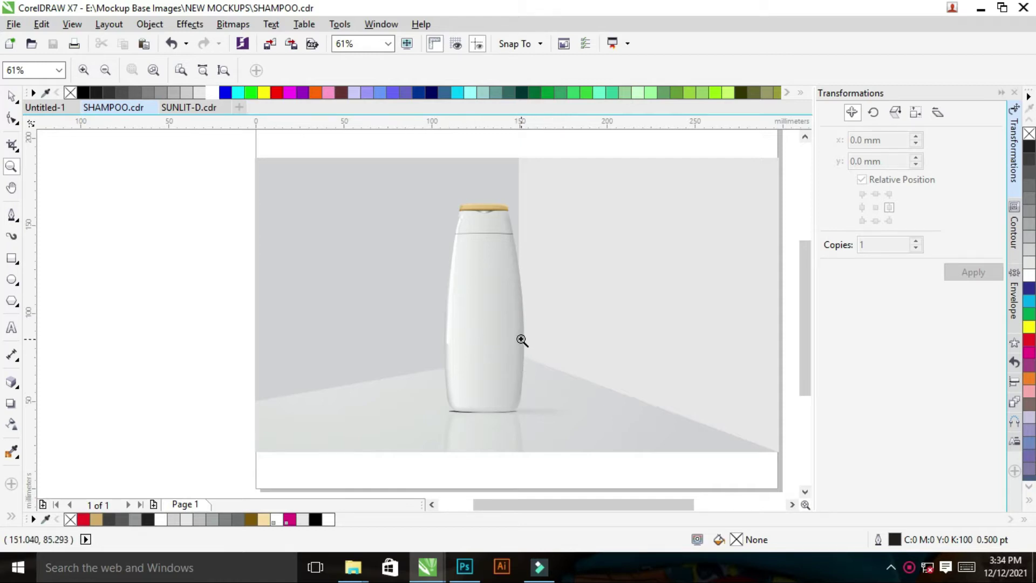
scroll(520, 340, "down", 1)
left_click_drag(607, 264, 664, 363)
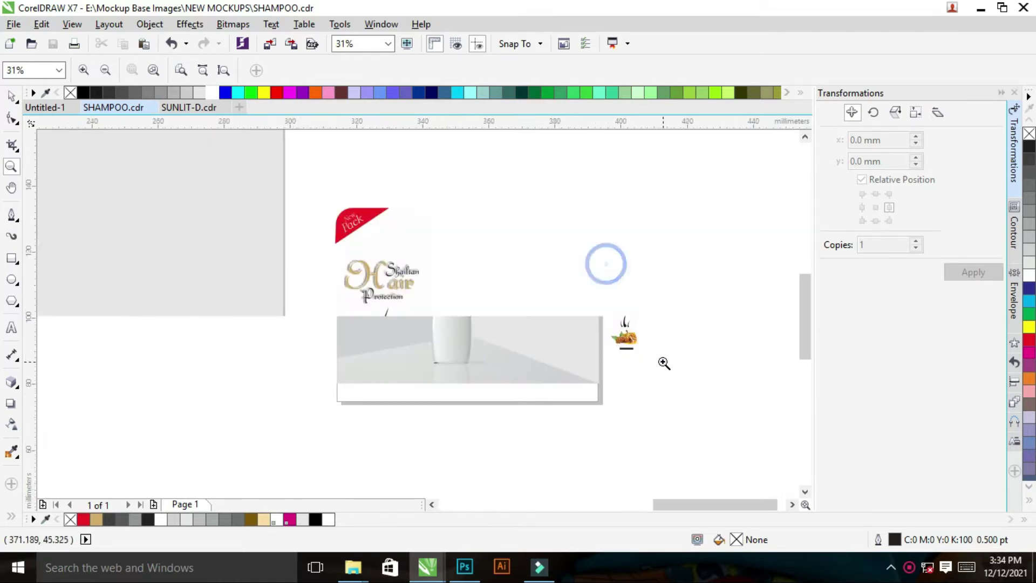
left_click_drag(291, 183, 403, 439)
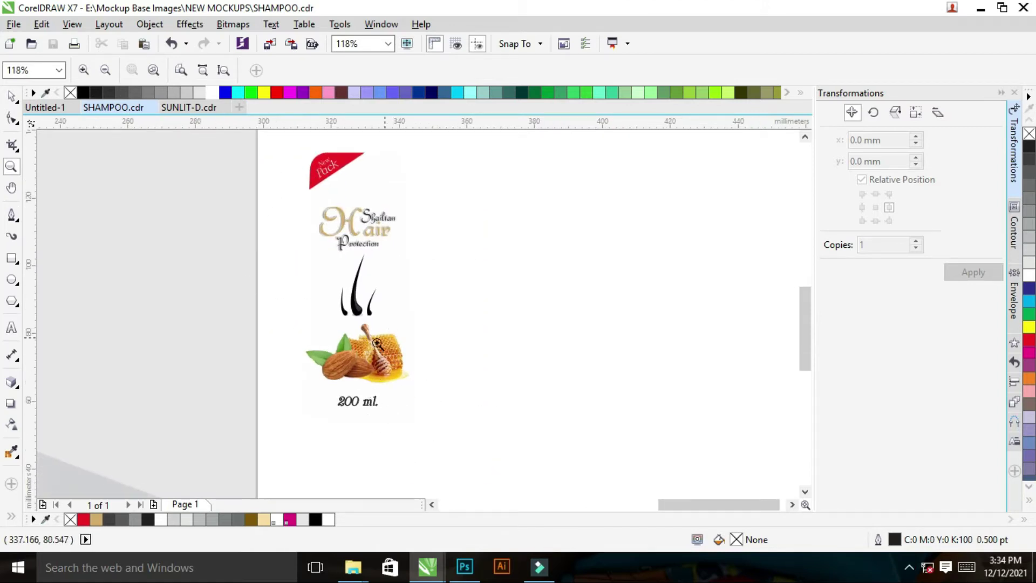
left_click_drag(308, 134, 395, 350)
scroll(416, 317, "down", 2)
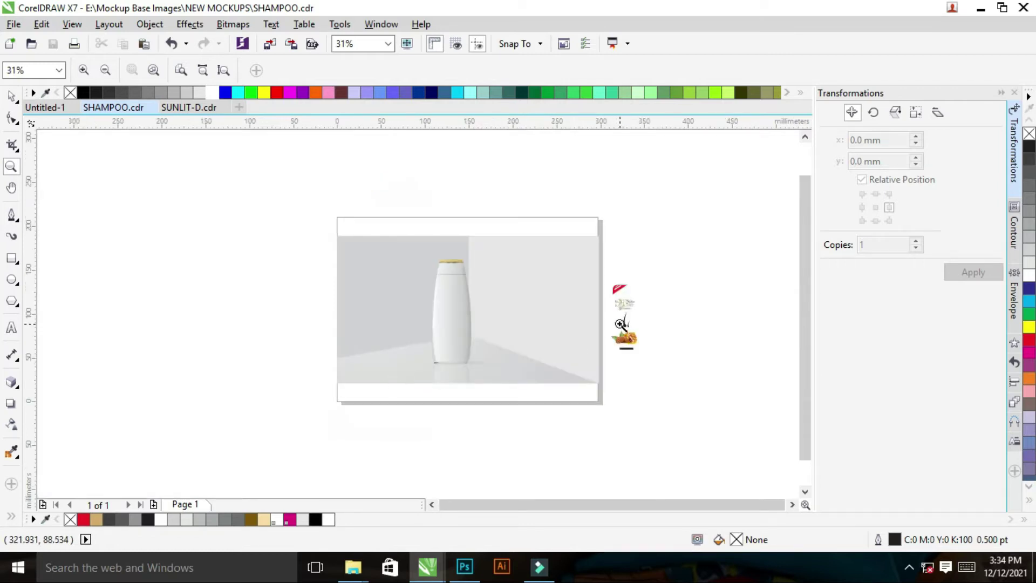
mouse_move(289, 208)
left_mouse_down()
mouse_move(481, 351)
mouse_move(689, 416)
left_mouse_up()
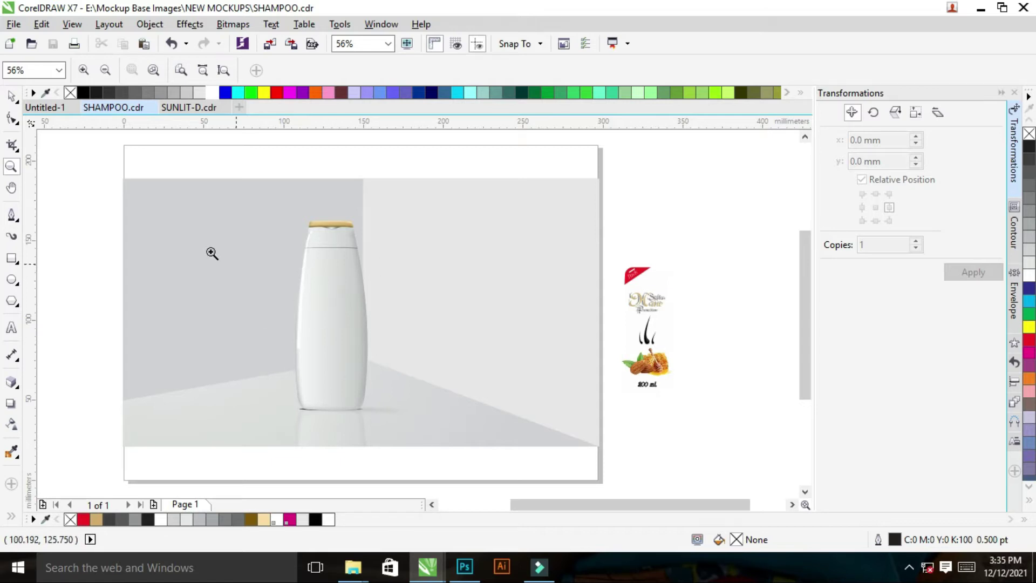
Select the mockup background rectangle, leaving it in its original centred position
key("space")
left_click(86, 233)
left_click_drag(402, 296, 369, 298)
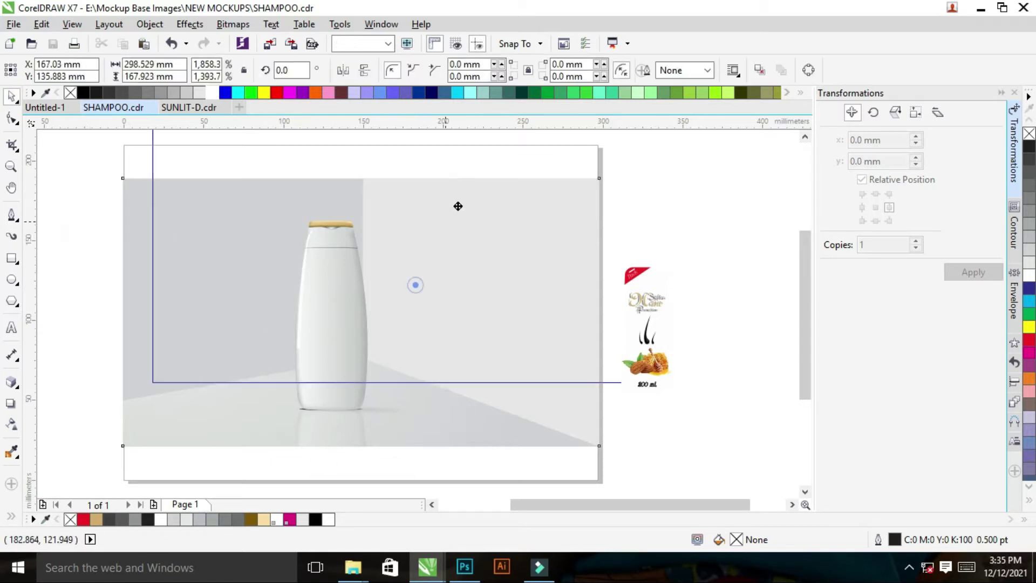
left_click_drag(524, 277, 354, 374)
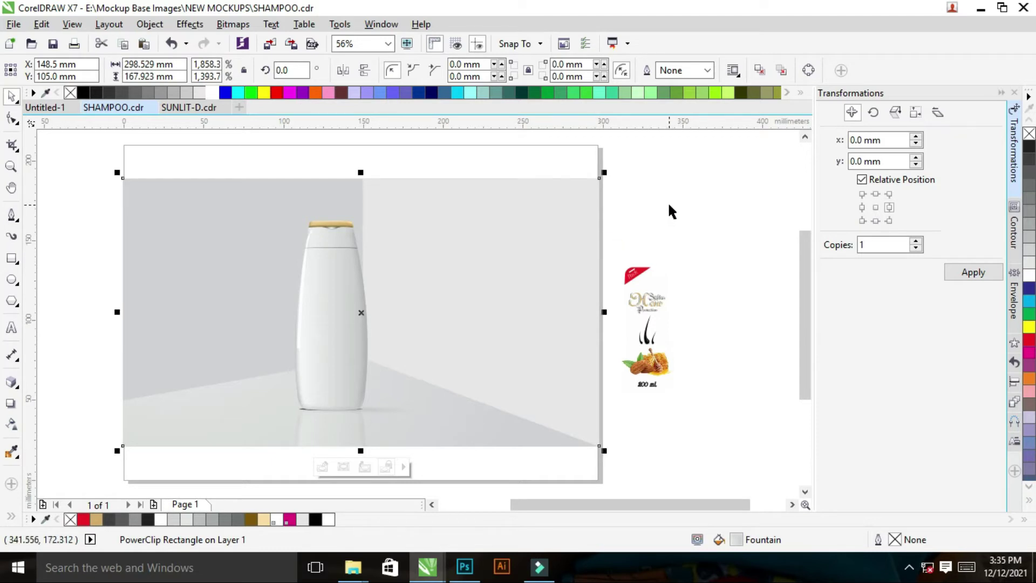
left_click_drag(478, 267, 590, 289)
key("ctrl+z")
Set the background frame type to None and give the rectangle no fill
right_click(536, 248)
mouse_move(587, 115)
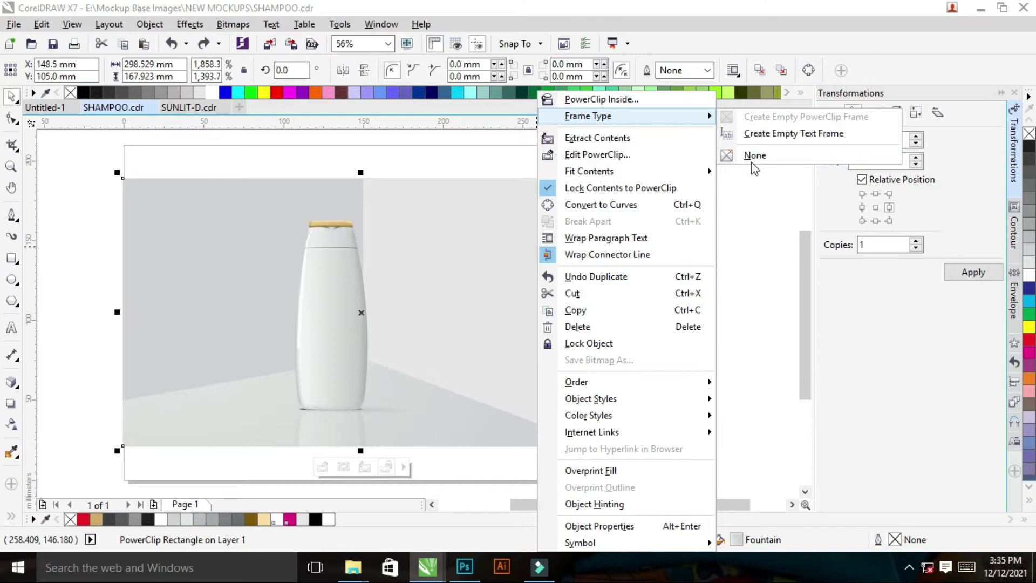
left_click(753, 156)
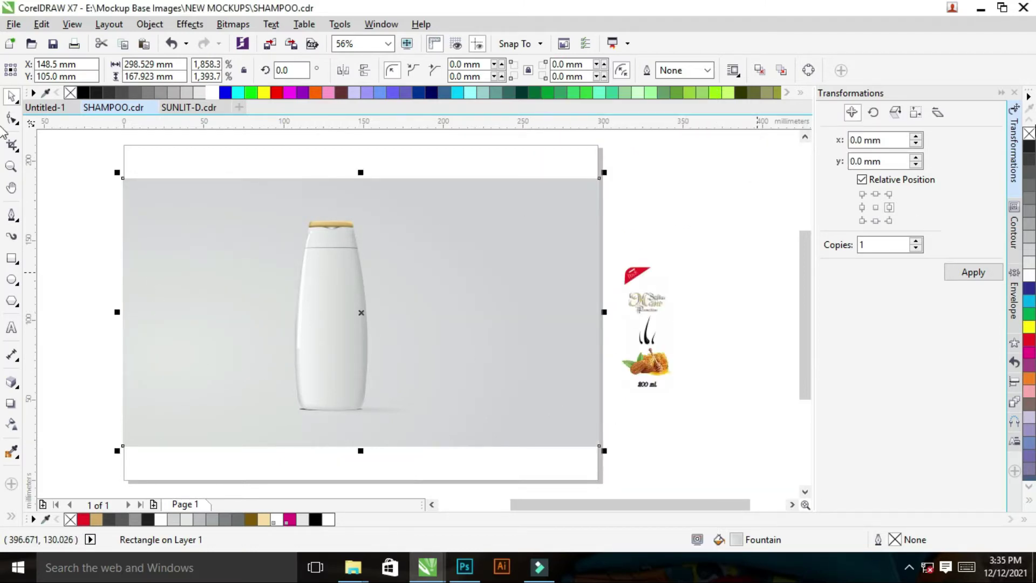
left_click(1029, 134)
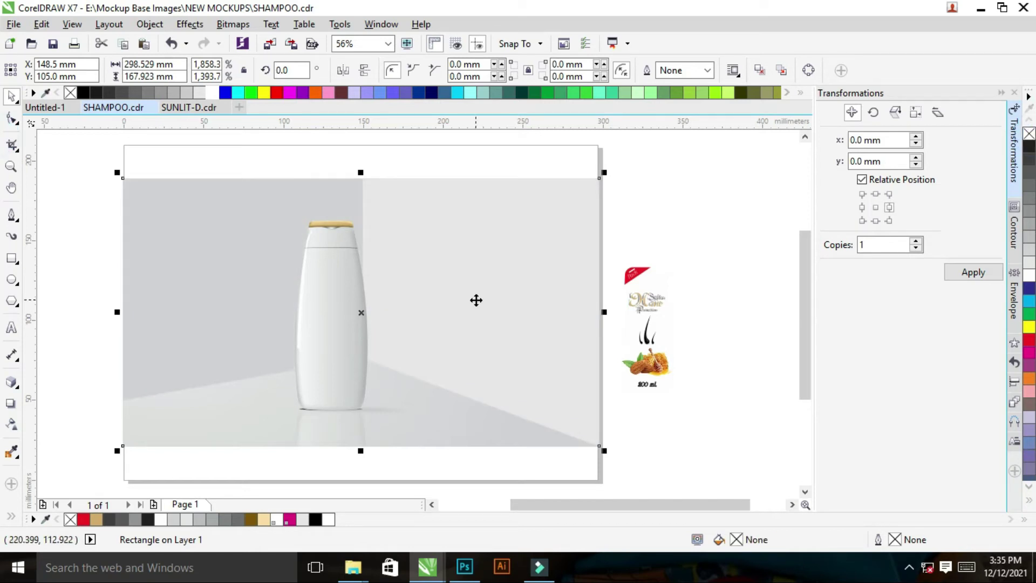
left_click_drag(511, 254, 705, 248)
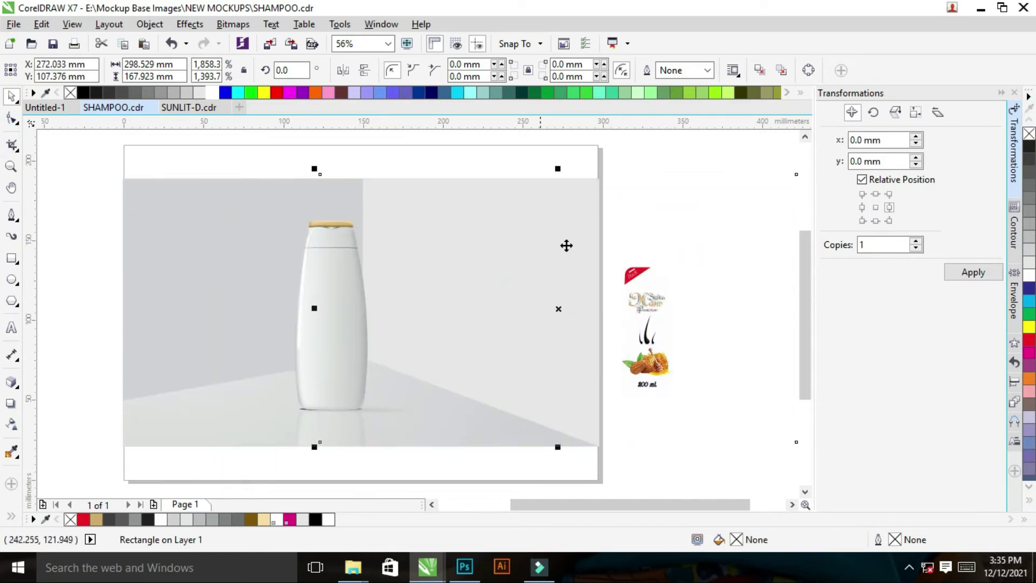
key("ctrl+z")
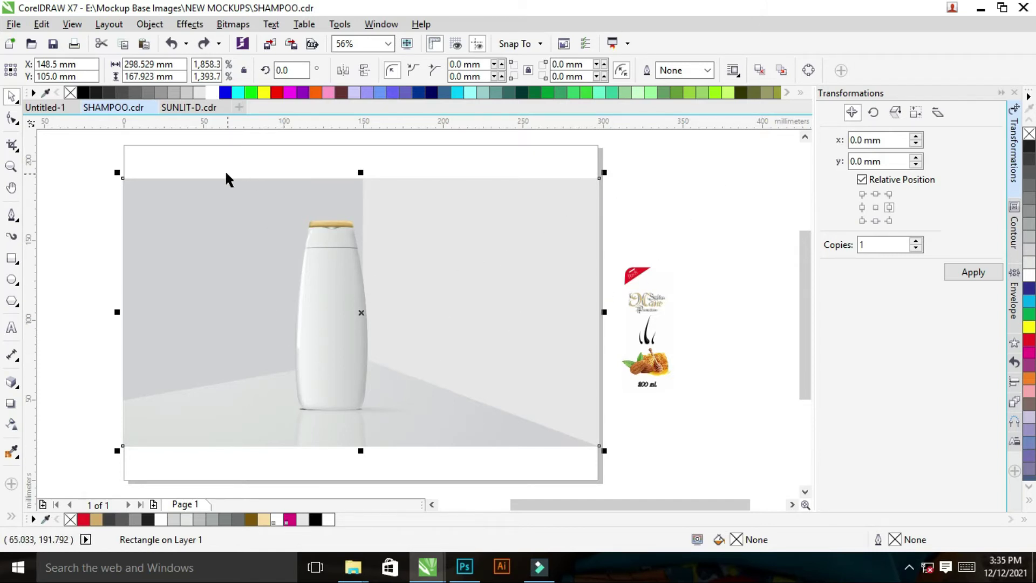
key("z")
scroll(468, 302, "down", 2)
left_click_drag(235, 221, 566, 369)
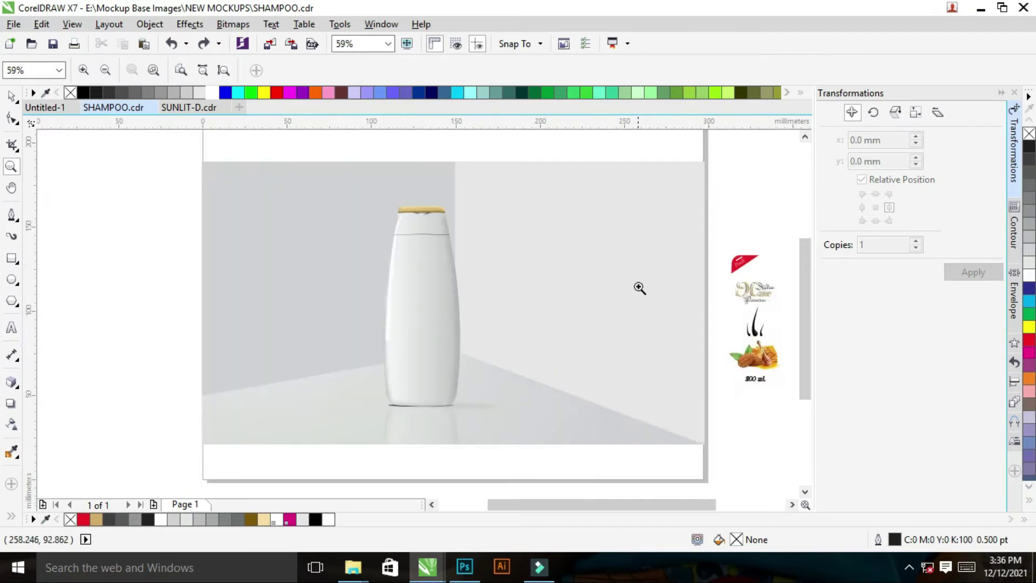
key("space")
left_click(637, 210)
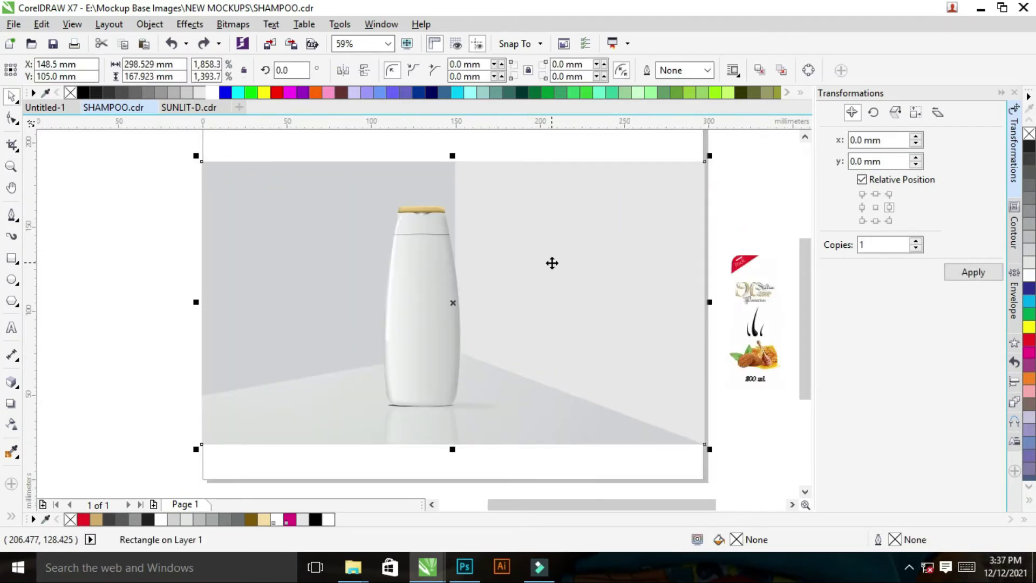
mouse_move(144, 177)
left_mouse_down()
mouse_move(456, 281)
mouse_move(623, 477)
left_mouse_up()
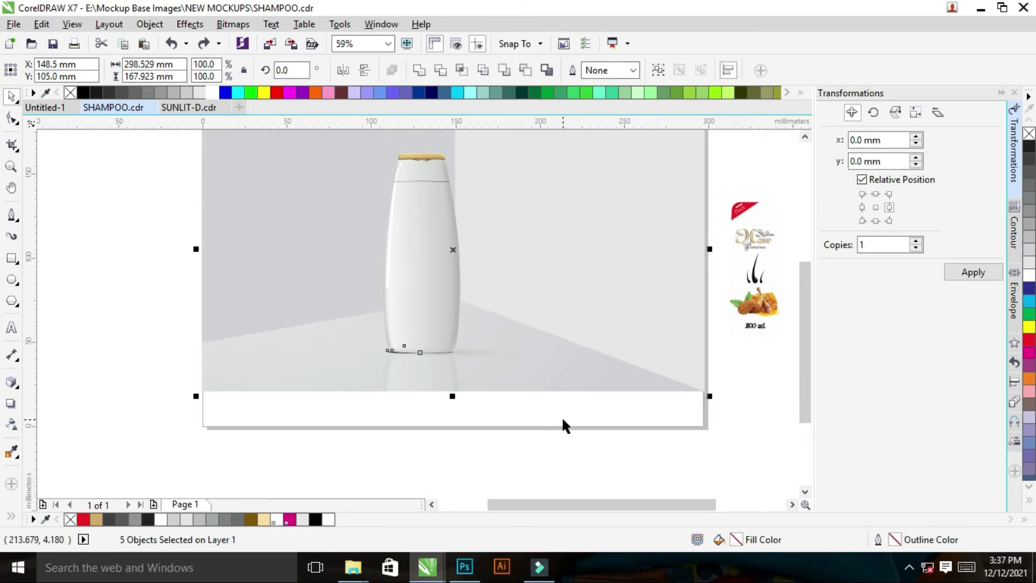
left_click_drag(576, 425, 326, 330)
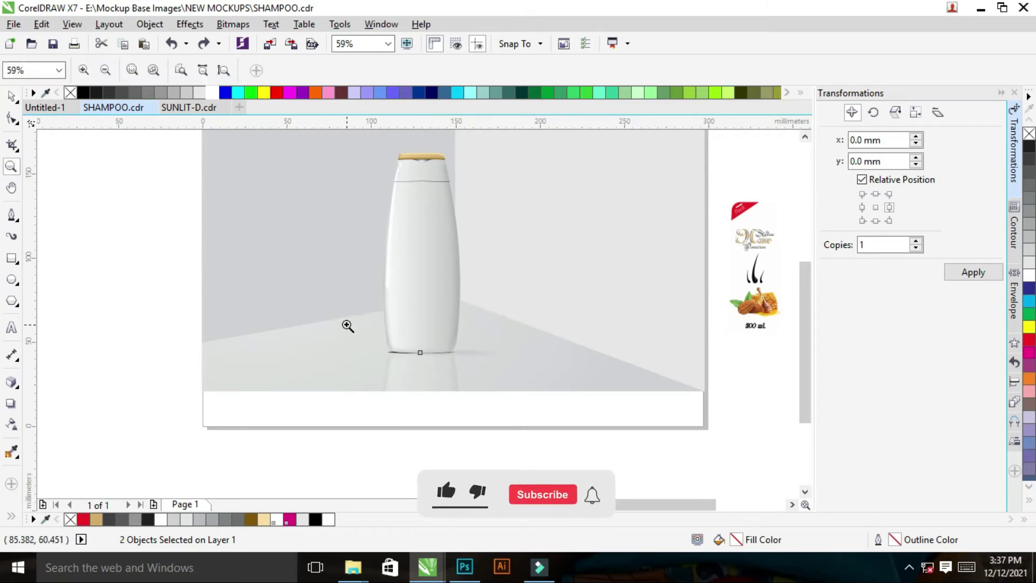
scroll(446, 345, "down", 2)
left_click_drag(446, 345, 687, 275)
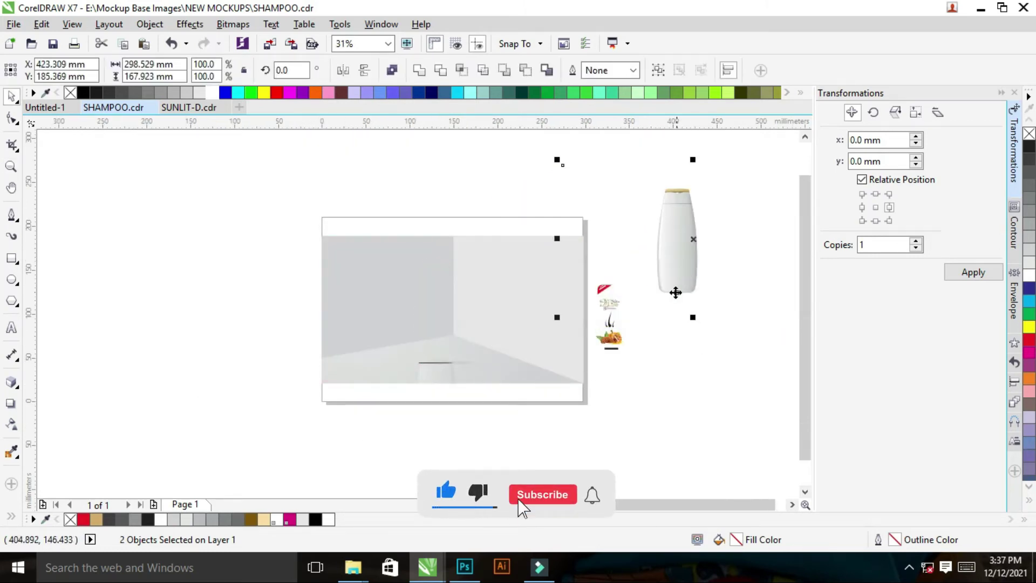
key("ctrl+z")
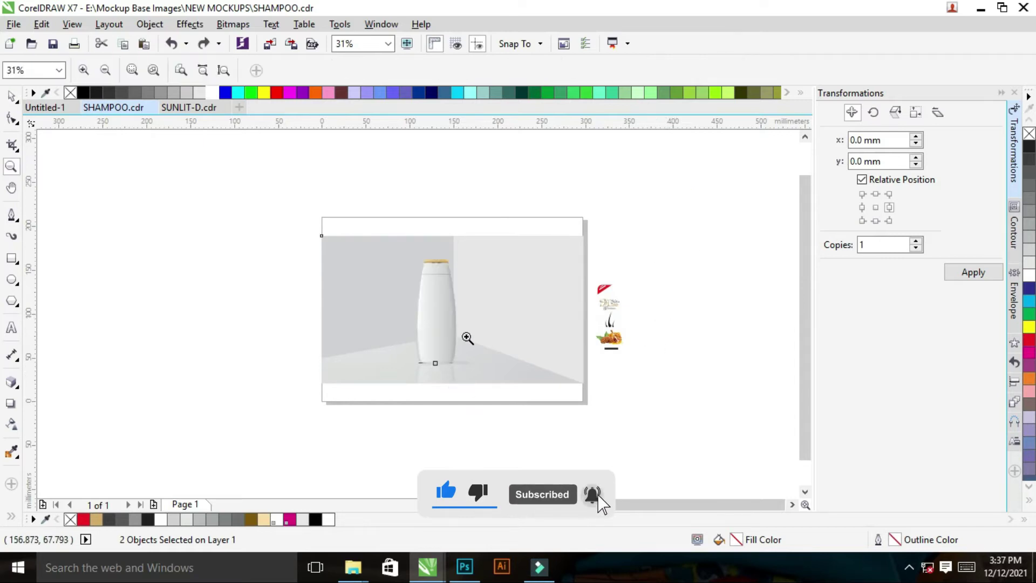
key("ctrl+e")
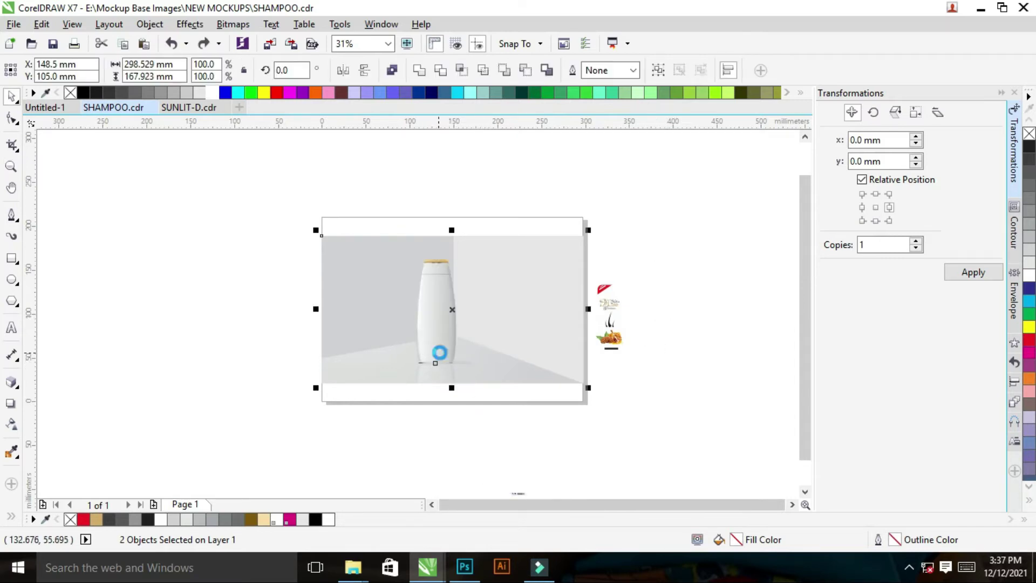
Export the bottle as bottle.png, replacing the existing file, then deselect
left_click(529, 379)
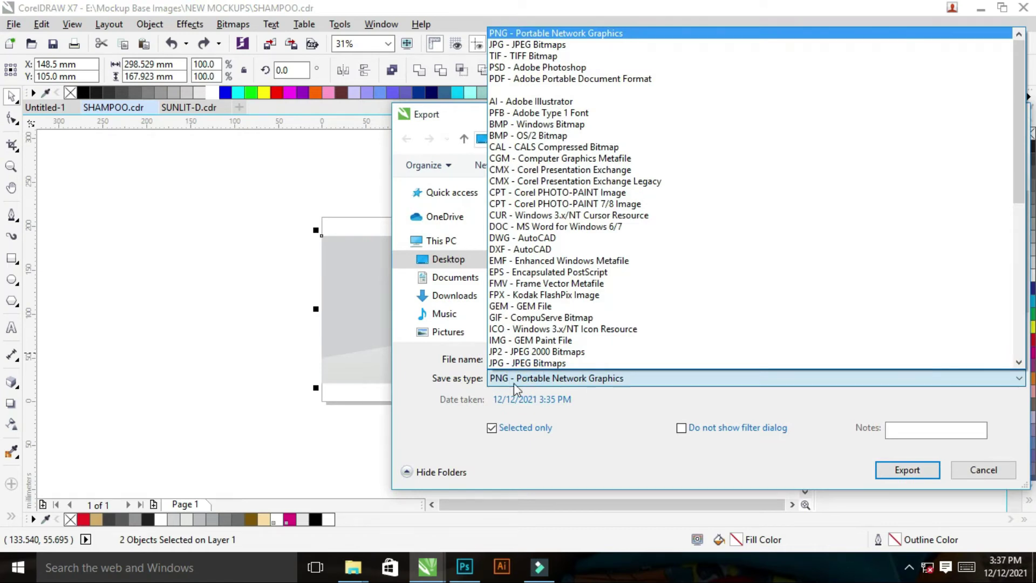
left_click(628, 381)
double_click(552, 358)
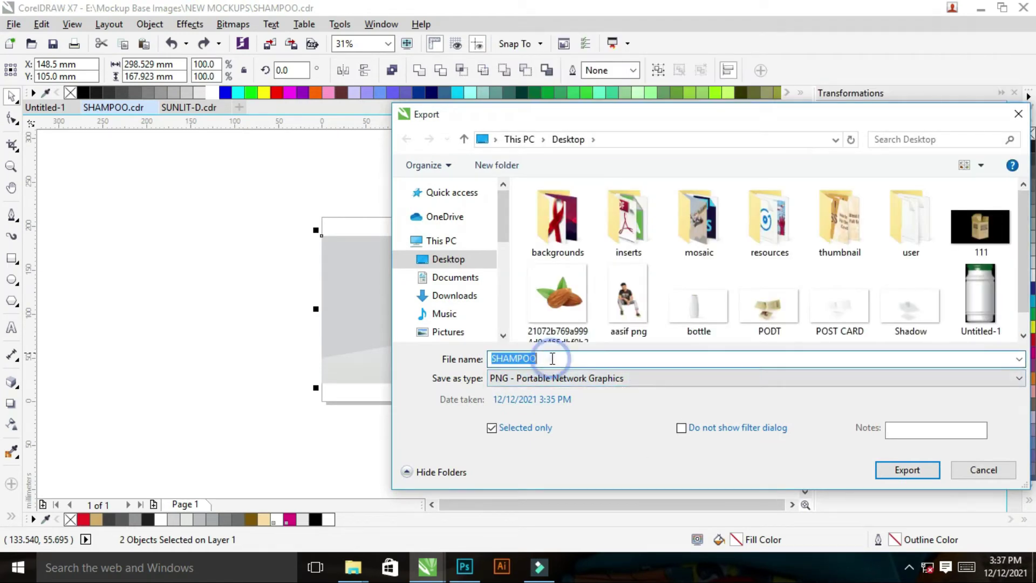
type("bottle")
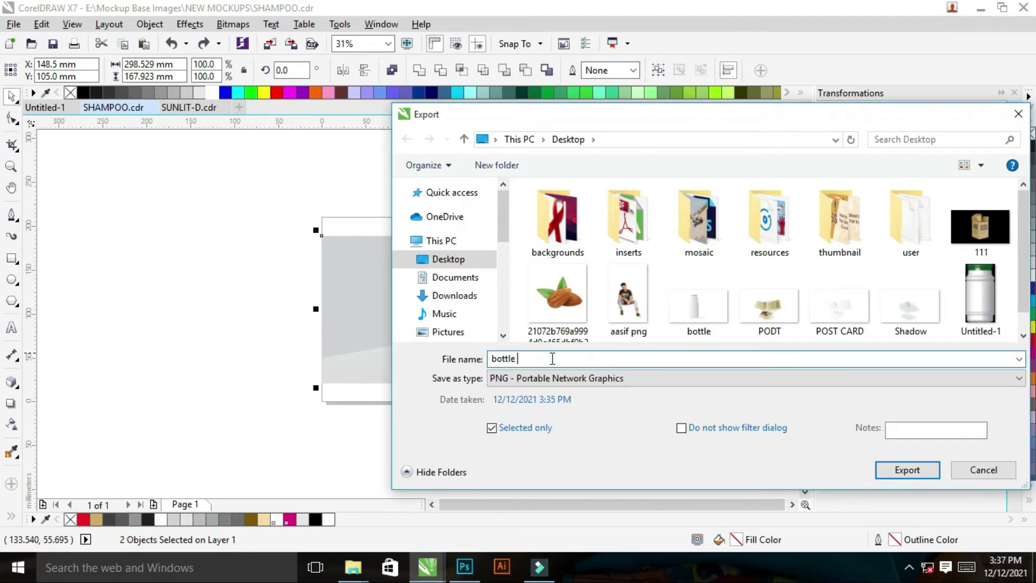
left_click(907, 470)
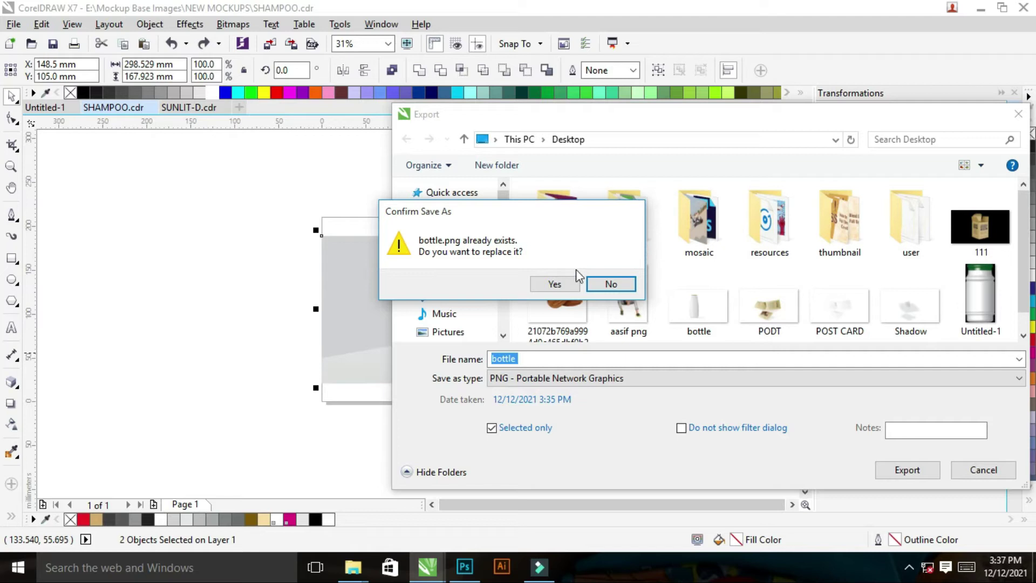
left_click(556, 286)
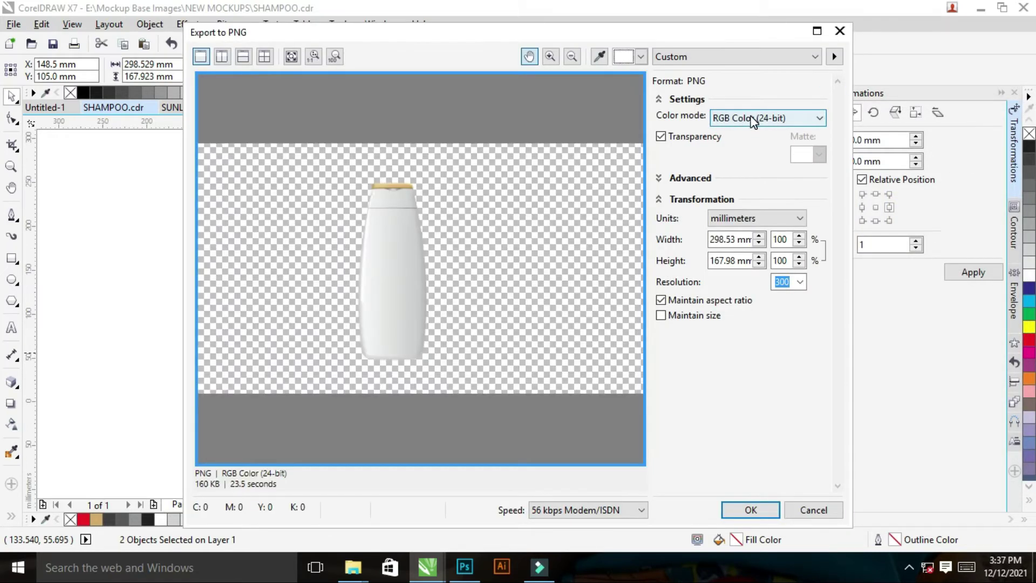
left_click(751, 510)
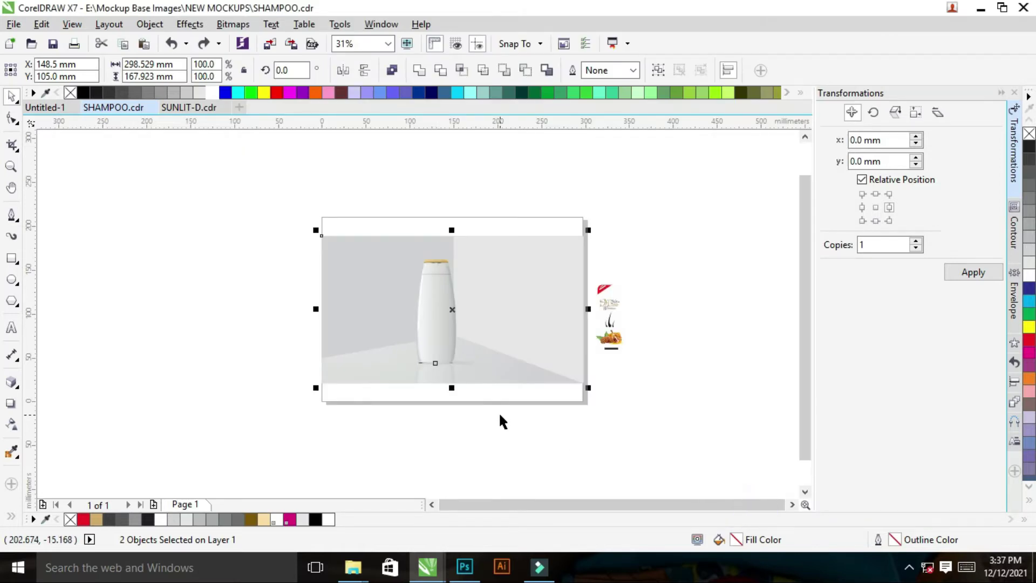
left_click(498, 411)
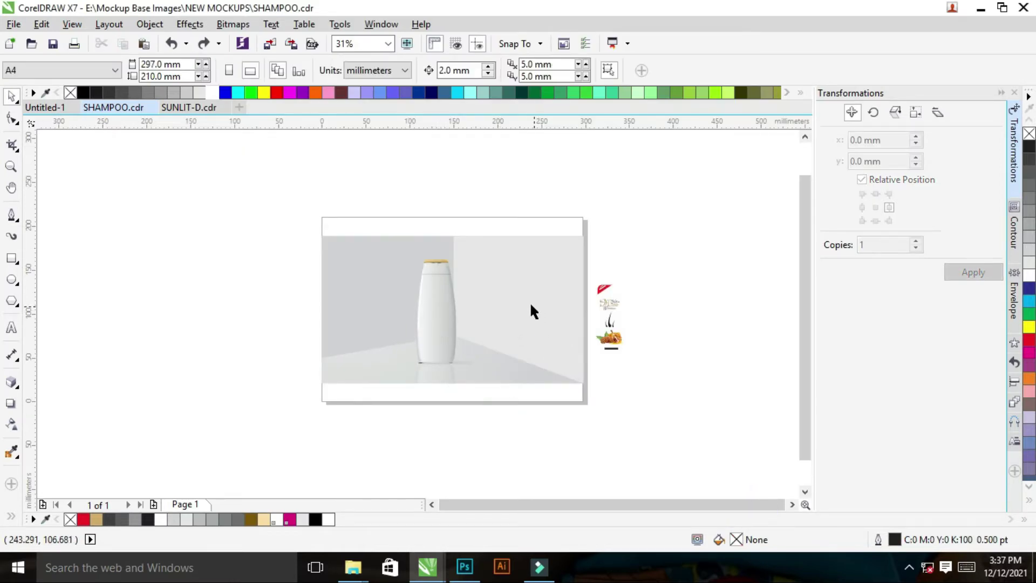
Marquee-select the four shadow objects under the bottle
left_click(508, 287)
left_click_drag(527, 451, 374, 340)
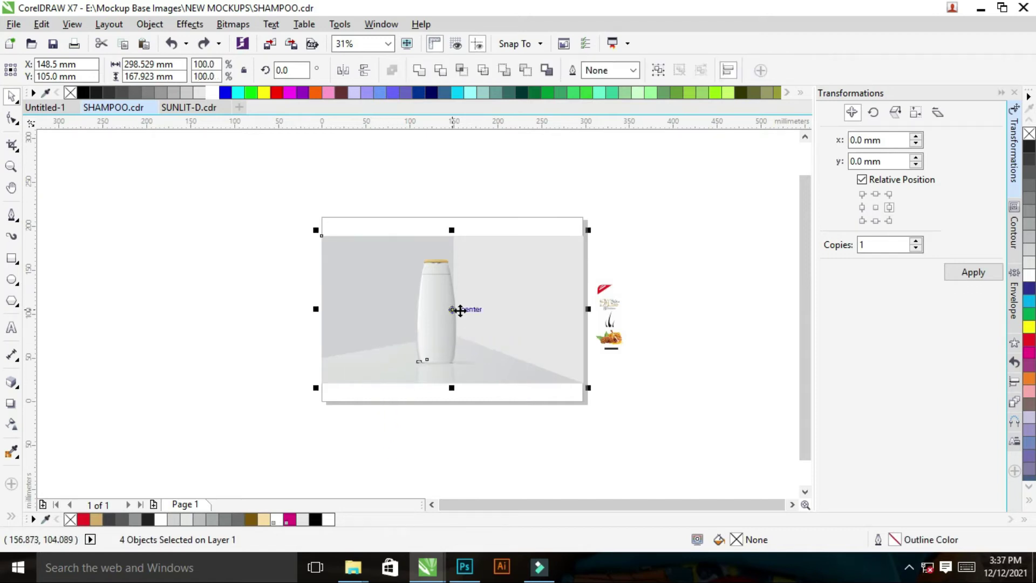
left_click_drag(463, 308, 514, 399)
key("ctrl+z")
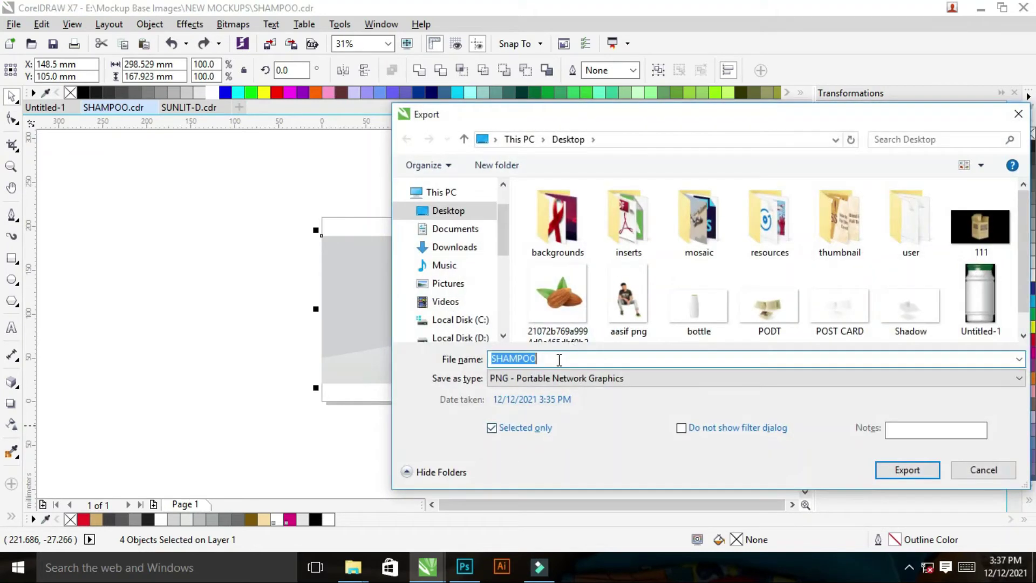
Export them as transparent PNG 'shadow', replacing Shadow.png, then deselect
type("shao")
left_click(904, 469)
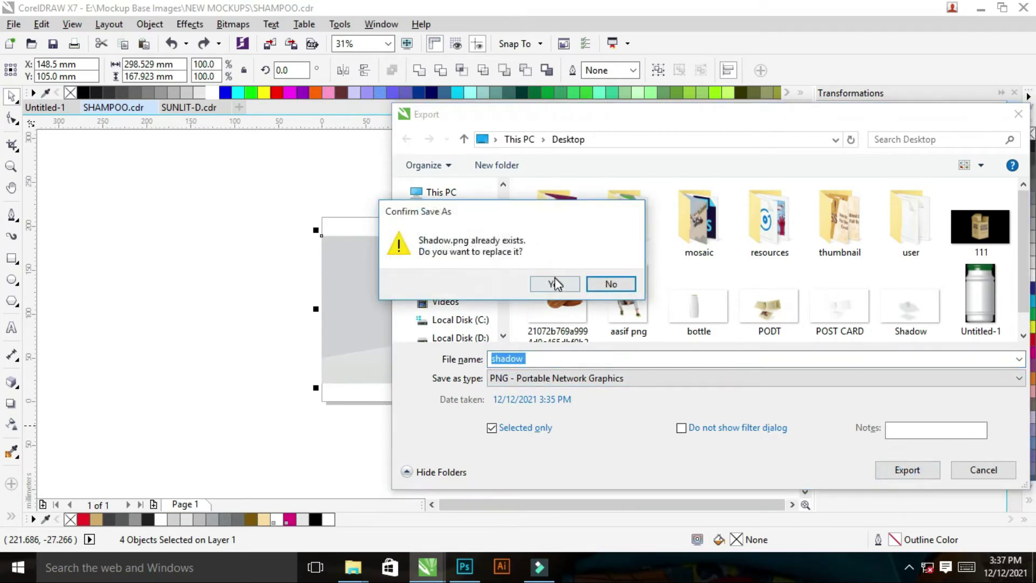
left_click(556, 284)
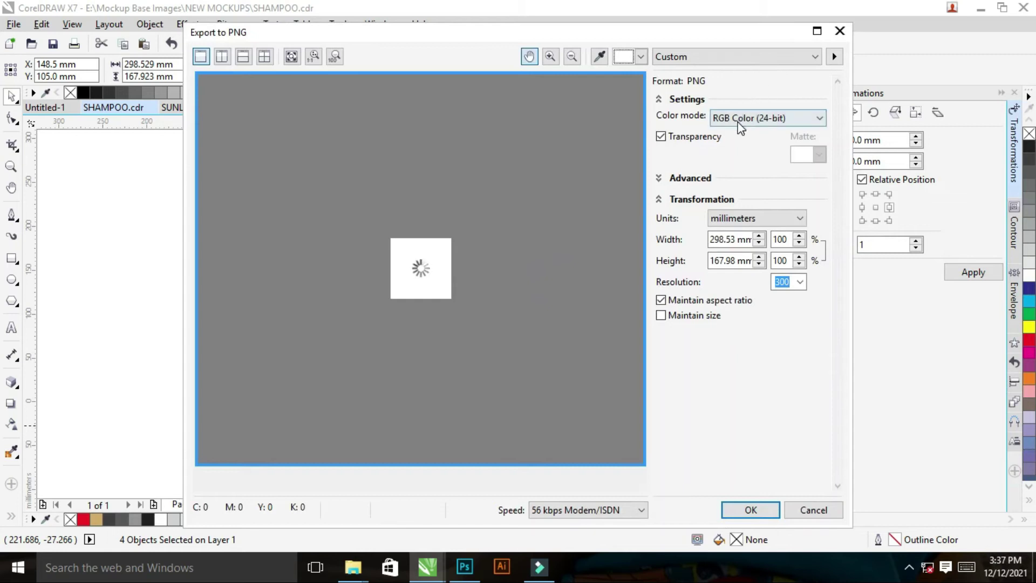
left_click(735, 119)
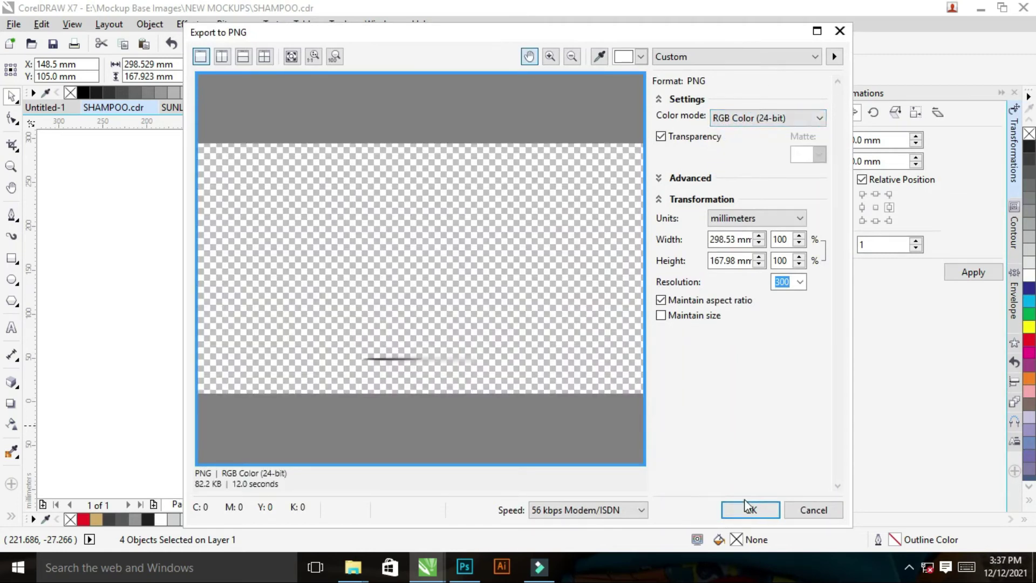
left_click(748, 510)
left_click(536, 438)
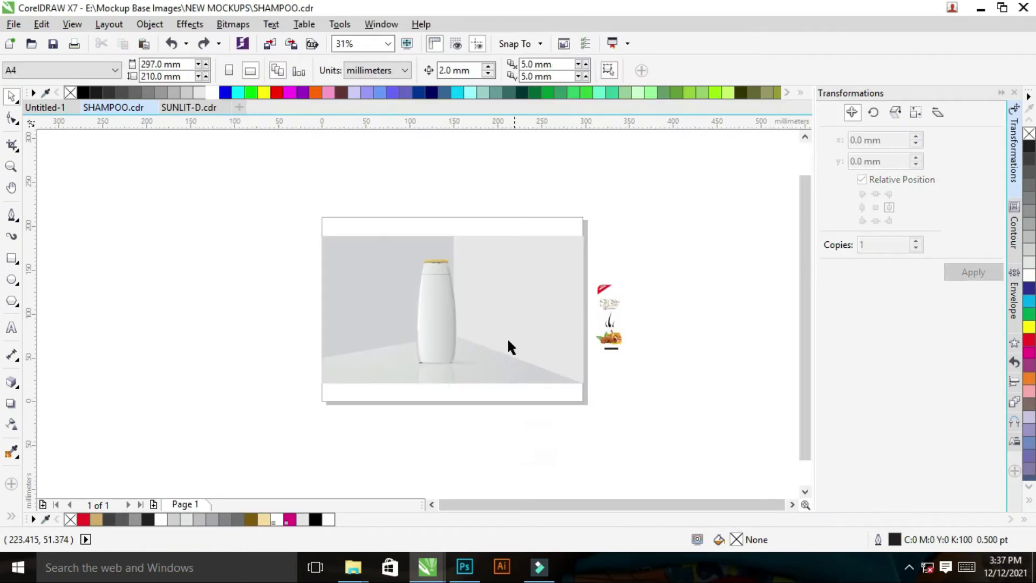
Zoom in on the page and label artwork with nothing selected
left_click(511, 319)
key("z")
key("F3")
left_click_drag(288, 223, 623, 375)
key("space")
left_click(626, 277)
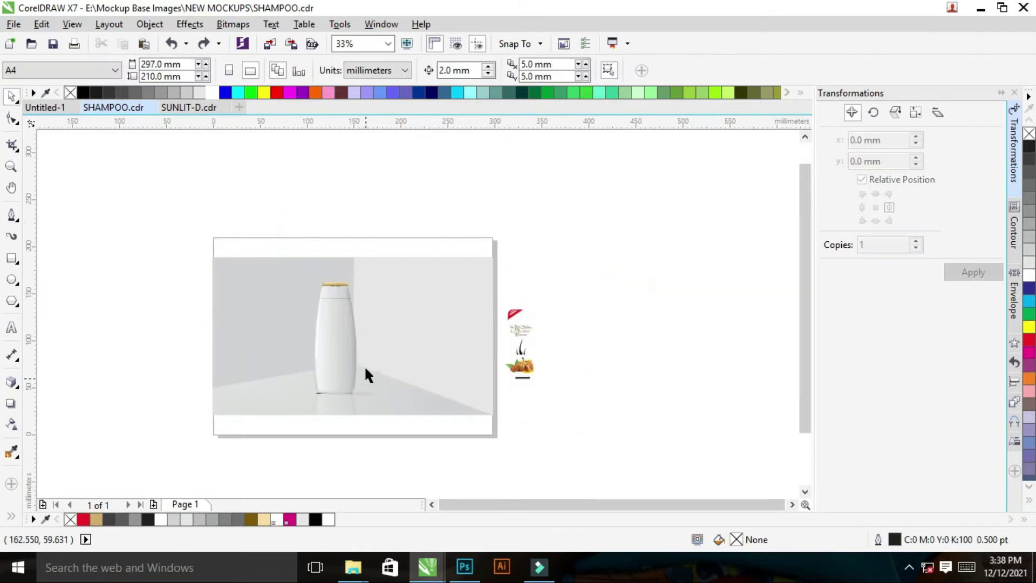
PowerClip the grey background photo into the frame rectangle, then cancel the export dialog
left_click(405, 328)
left_click_drag(406, 307, 659, 270)
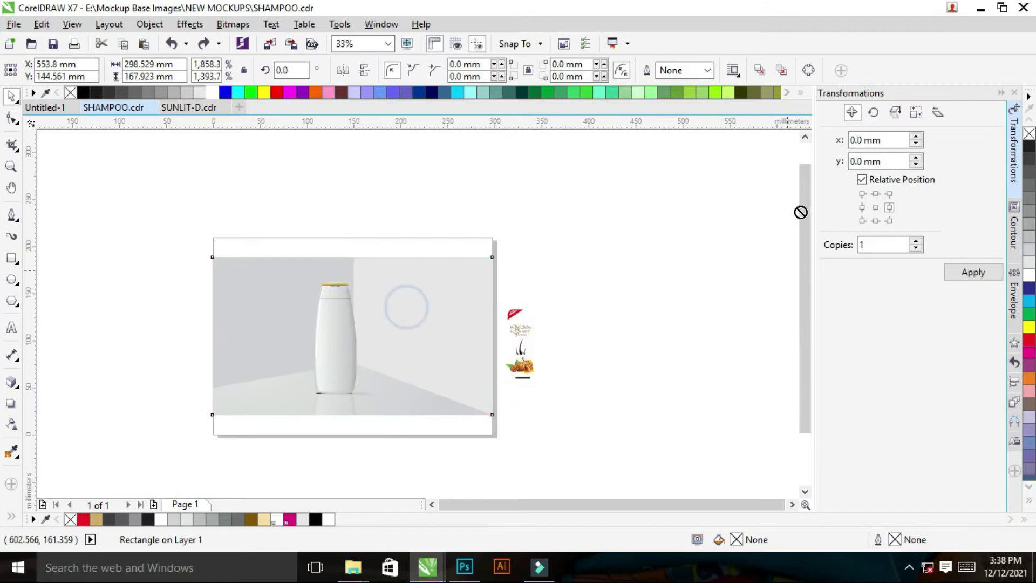
left_click(445, 326)
left_click_drag(444, 326, 591, 283)
key("ctrl+z")
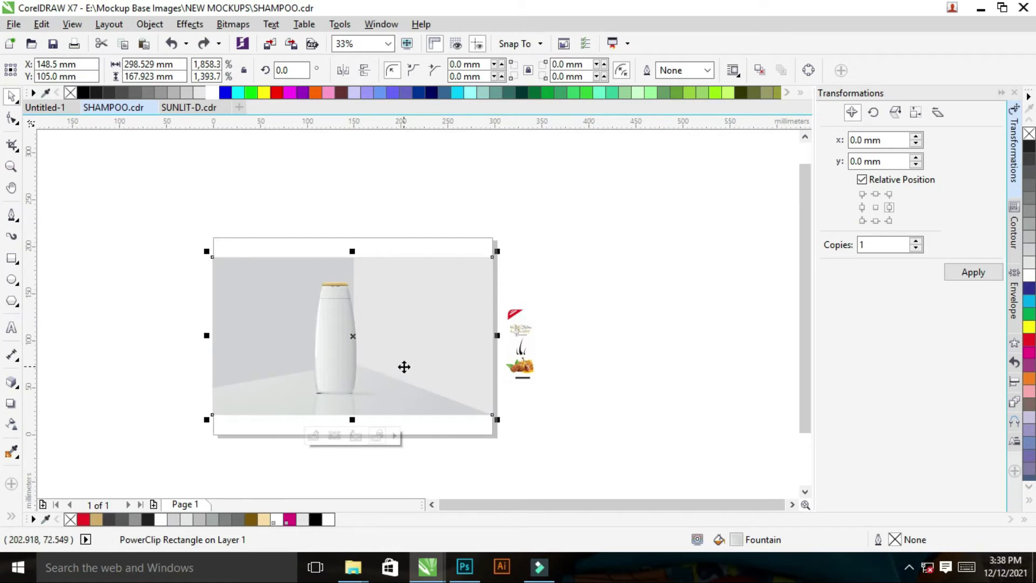
key("ctrl+e")
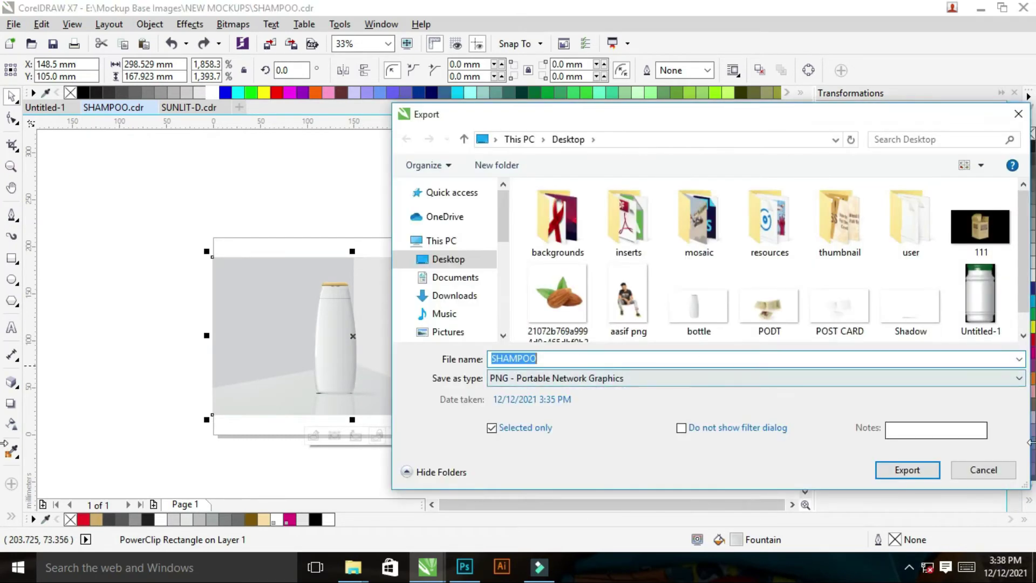
left_click(983, 470)
Select the label artwork group and move it further right
left_click_drag(576, 391, 618, 437)
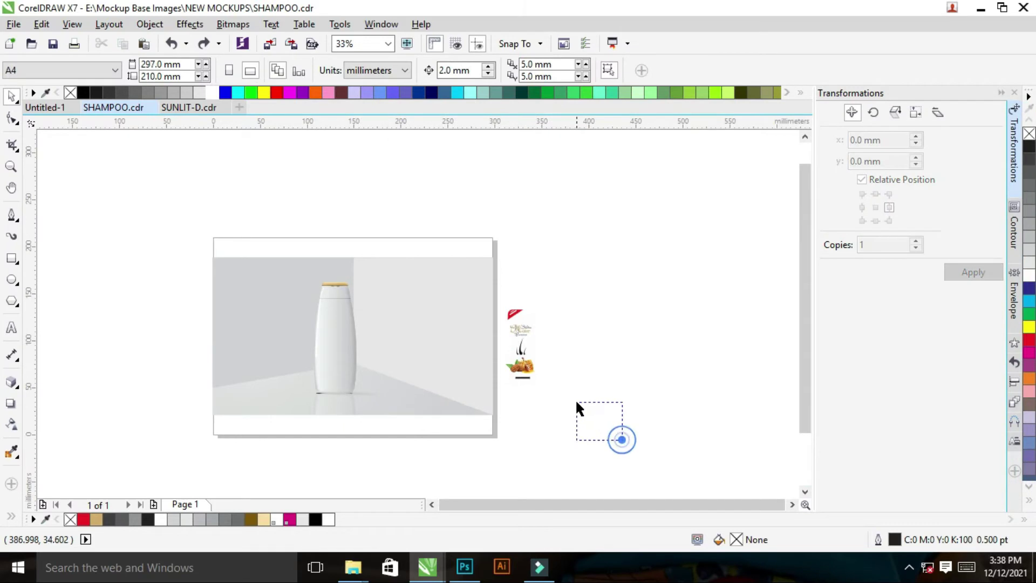
left_click(521, 354)
left_click(580, 340)
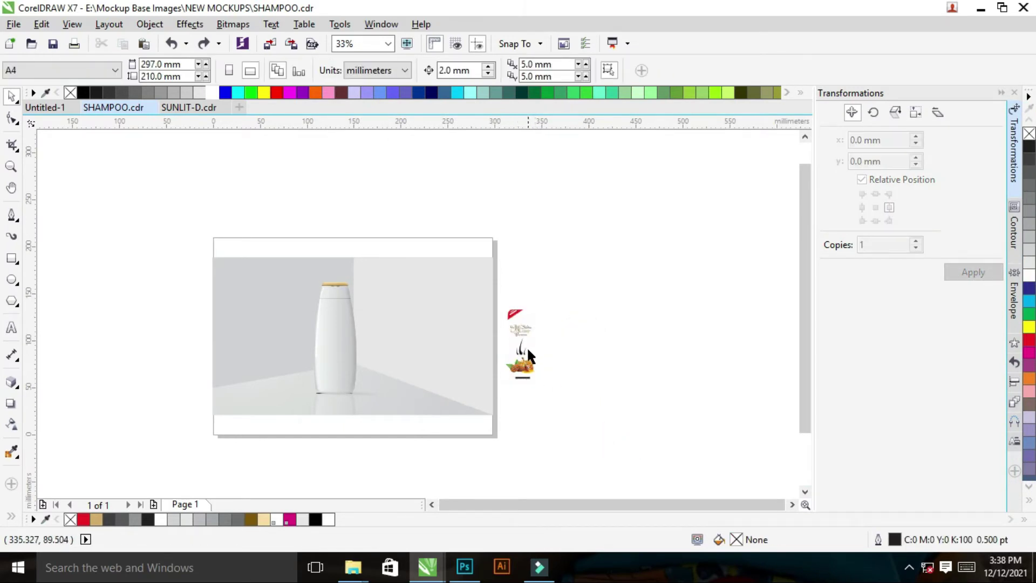
left_click(528, 369)
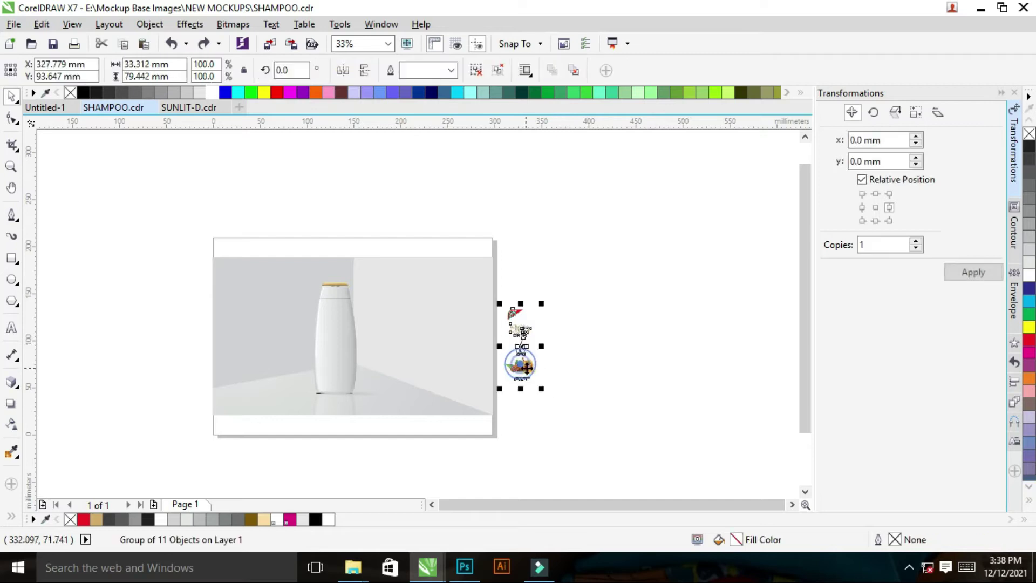
left_click(605, 351)
left_click_drag(518, 354, 587, 354)
Export the label as a transparent 300 dpi PNG named Design shampoo
key("ctrl+e")
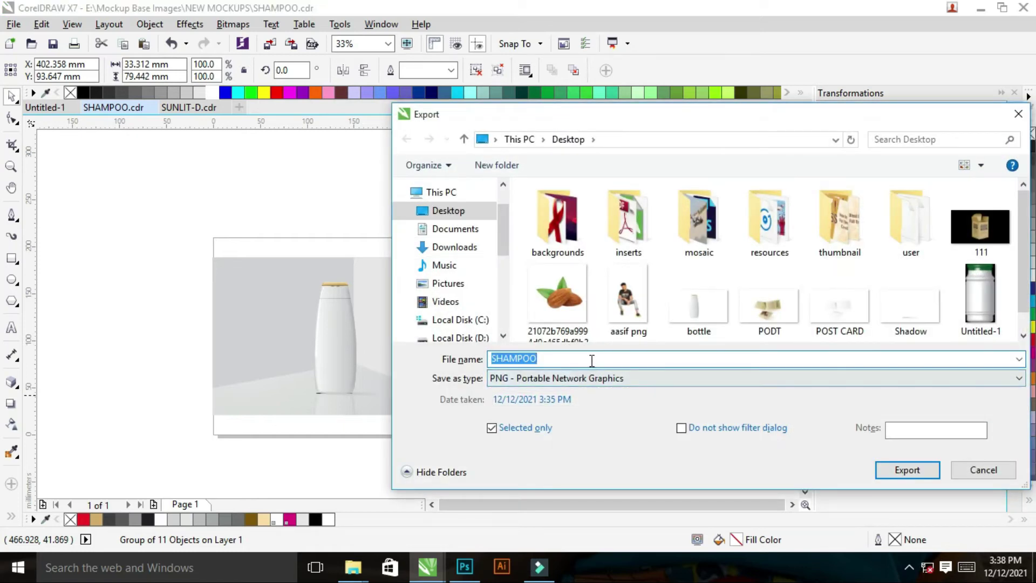
type("Design")
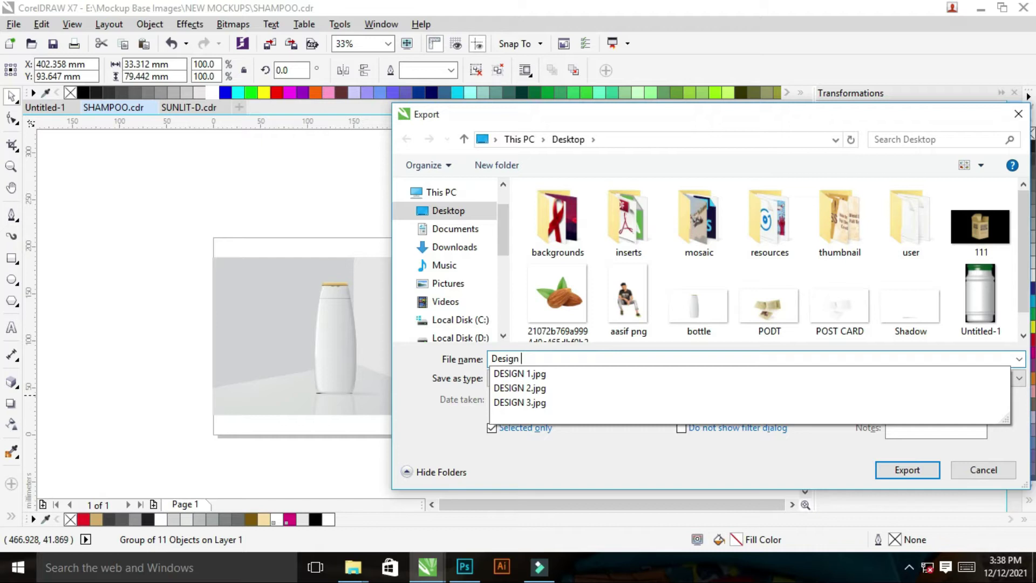
type("shampoo")
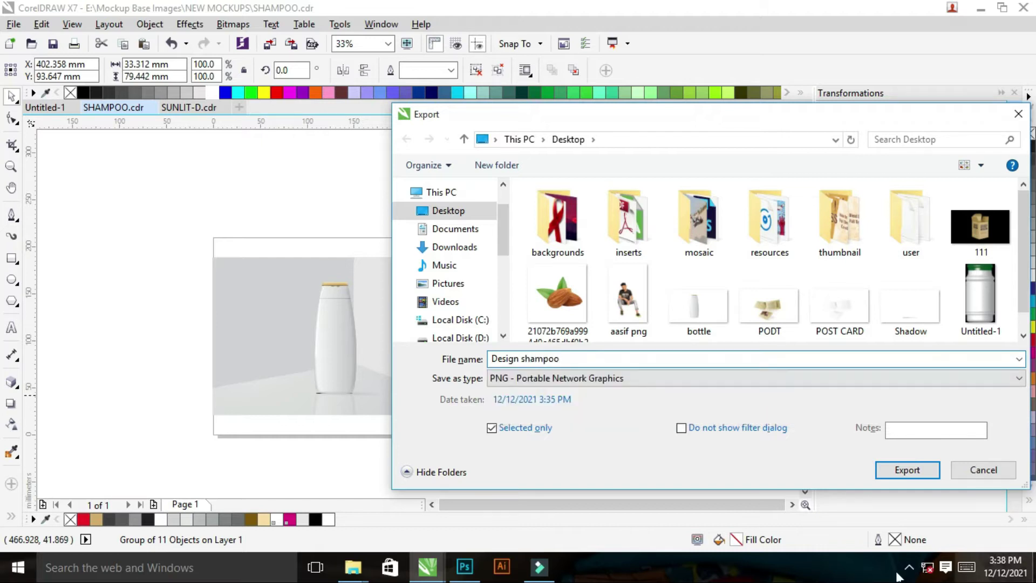
left_click(906, 467)
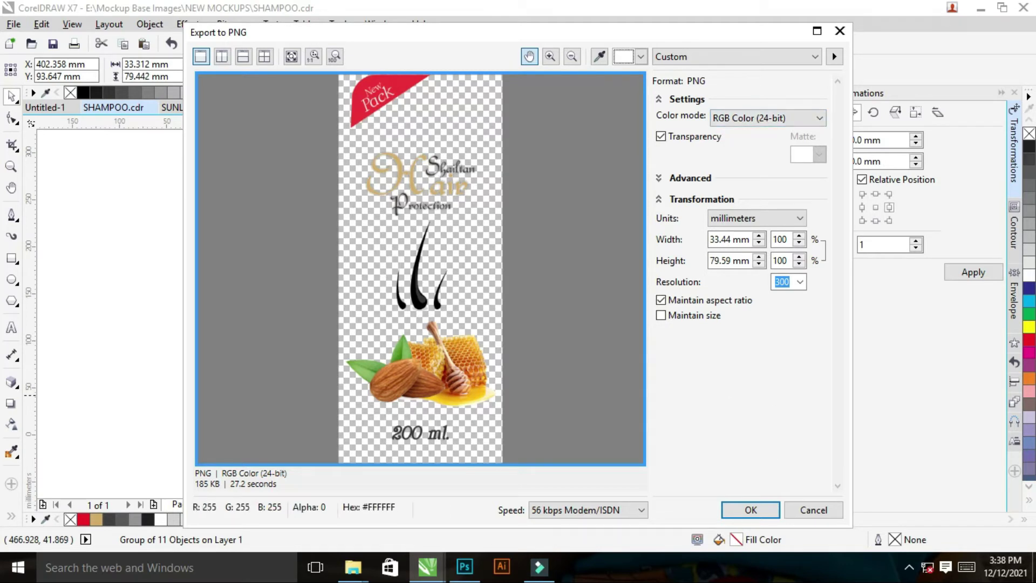
left_click(742, 519)
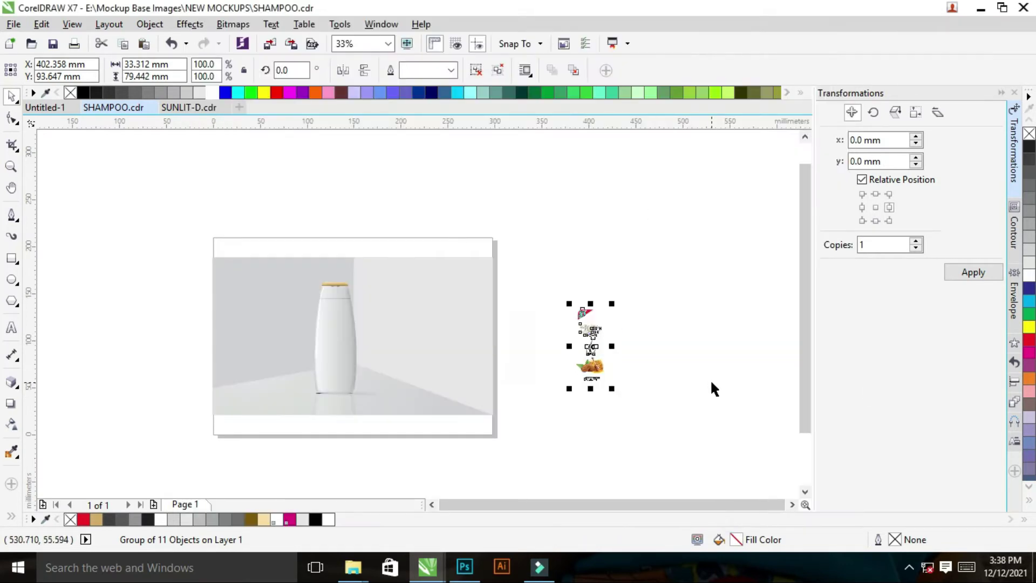
Centre the blank label shape on the bottle
left_click(535, 362)
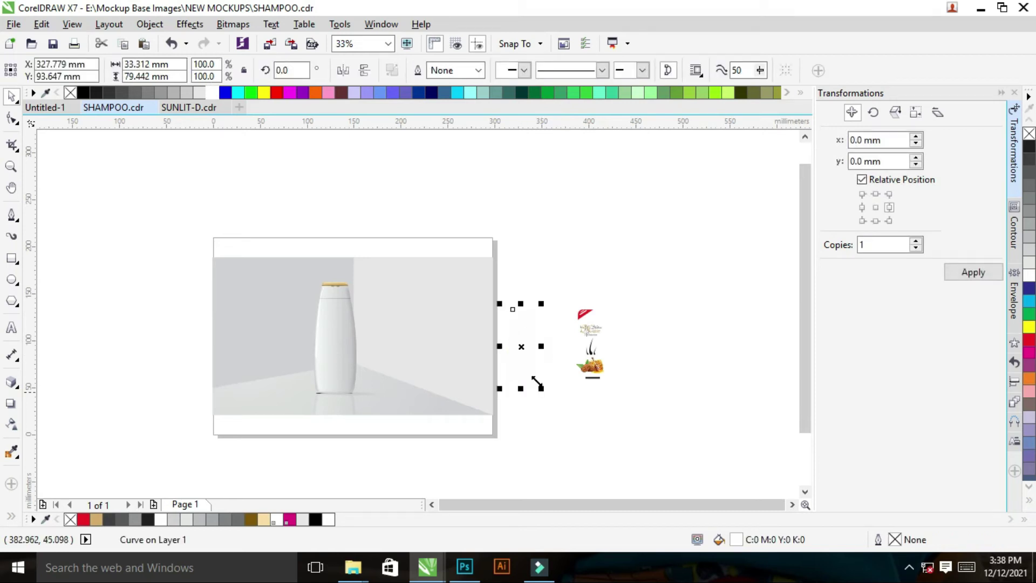
left_click_drag(531, 346, 561, 291)
key("ctrl+z")
left_click(343, 351, "shift")
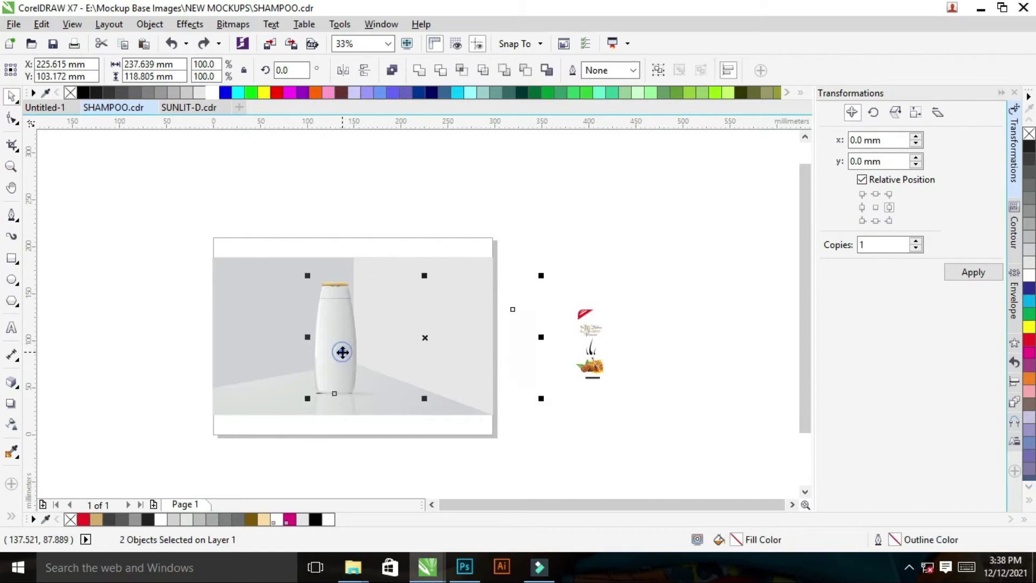
key("c")
left_click(365, 440)
left_click(341, 363)
Zoom in to inspect the bottle's label area
key("z")
left_click_drag(272, 270, 486, 432)
left_click(386, 342, "shift")
left_click_drag(154, 215, 617, 450)
left_click_drag(286, 268, 440, 438)
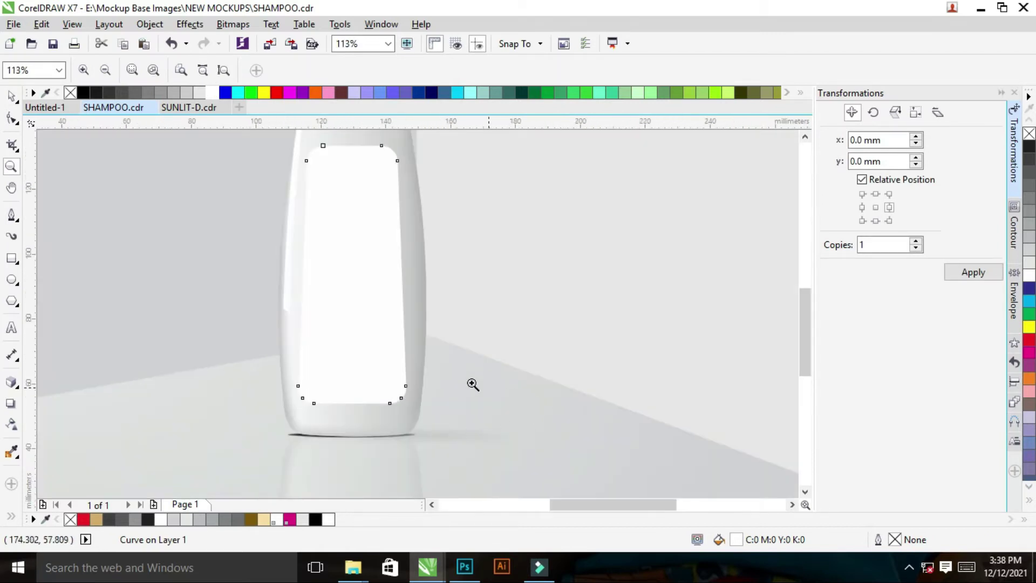
left_click(419, 395, "shift")
key("space")
Select the white label shape, background photo and clipped background frame in turn
left_click(620, 364)
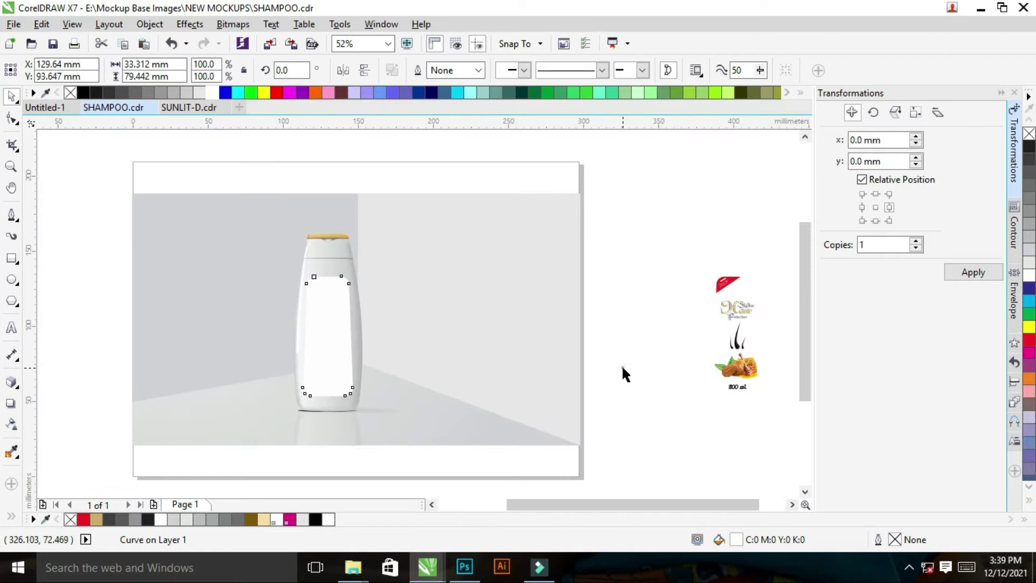
left_click(332, 334)
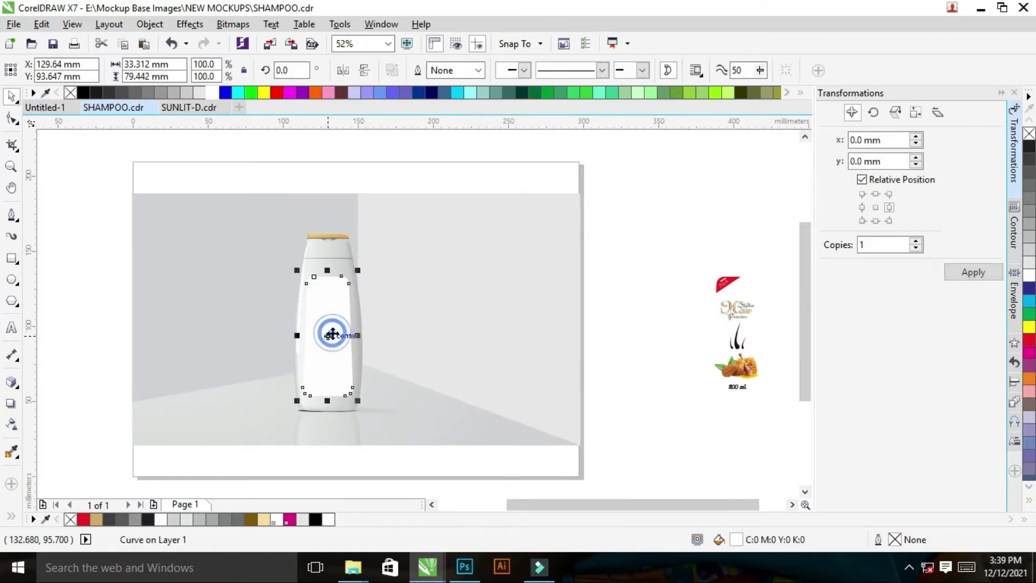
left_click(483, 333, "shift")
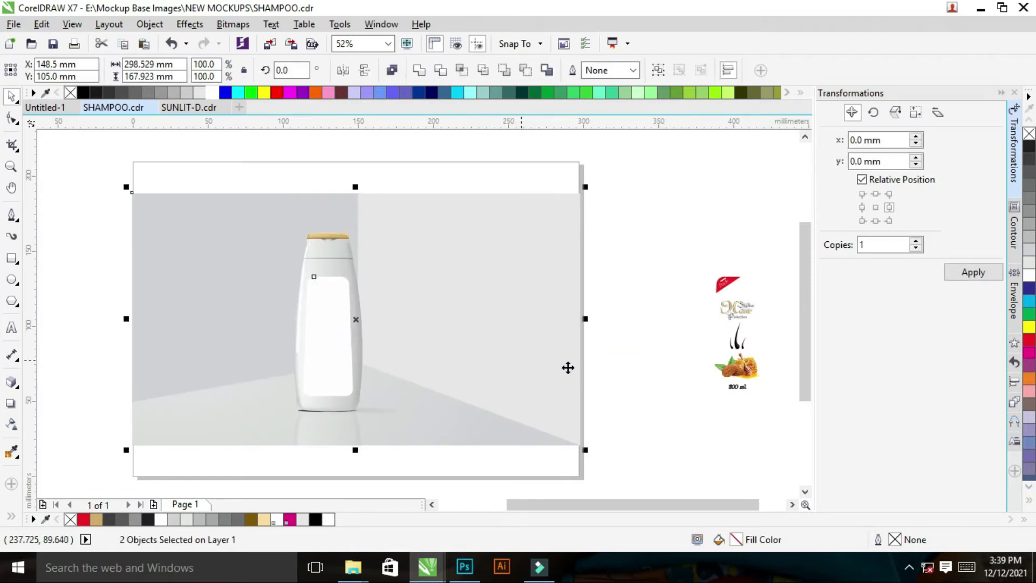
left_click(617, 363)
left_click(419, 298)
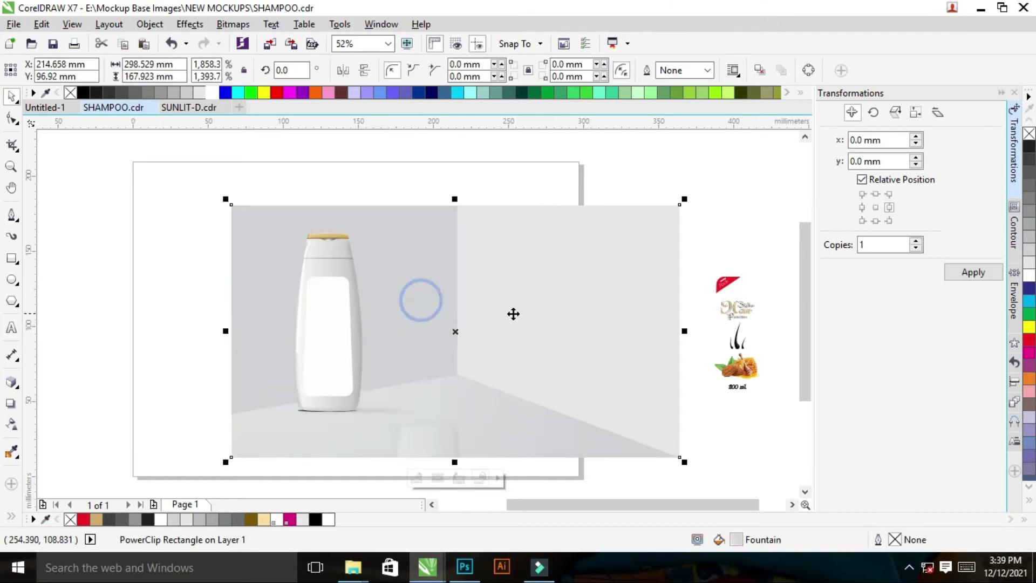
left_click(606, 354)
left_click(492, 313)
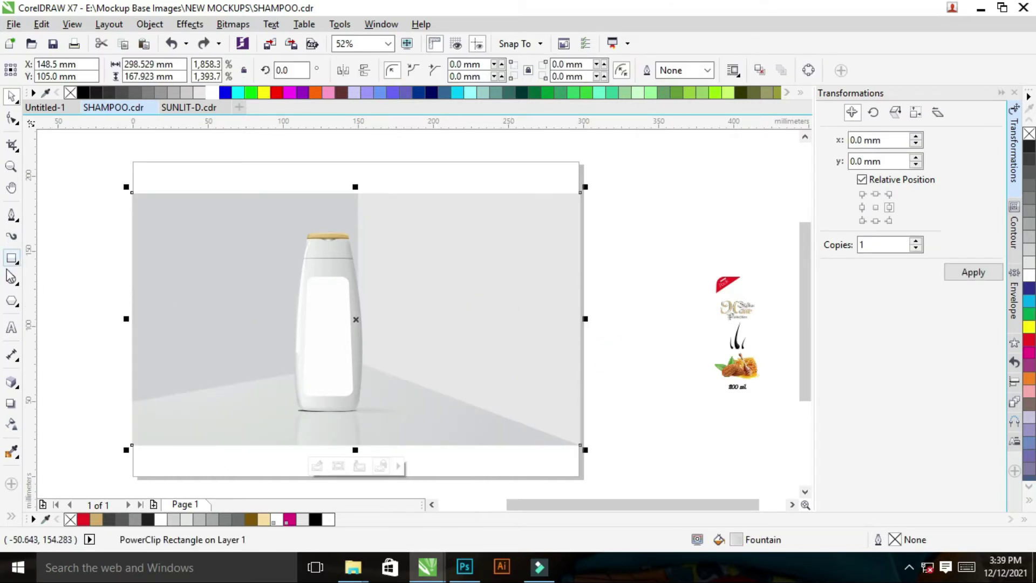
Draw a rectangle over the photo and remove its outline
left_click(19, 258)
left_click_drag(132, 193, 580, 445)
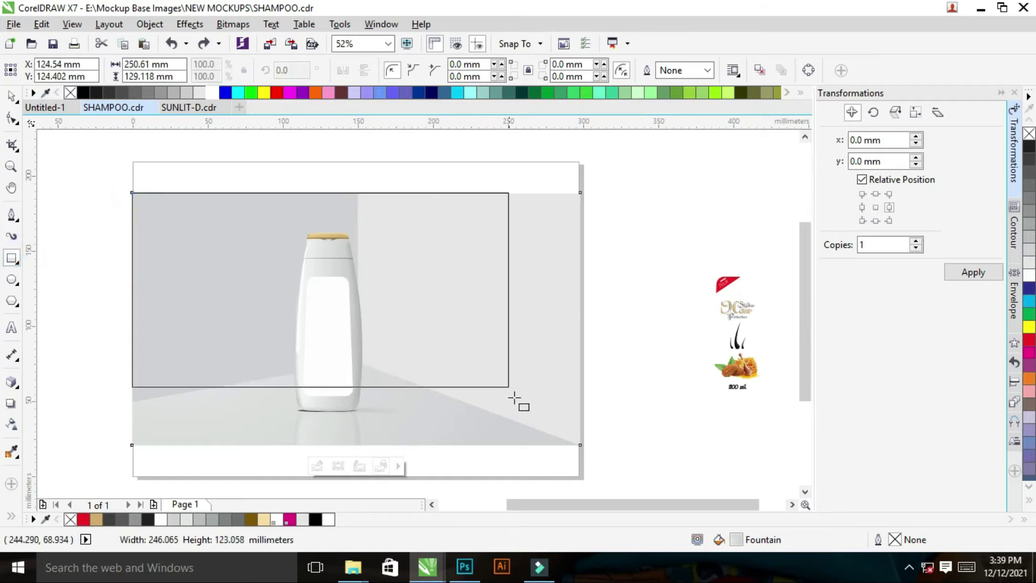
key("space")
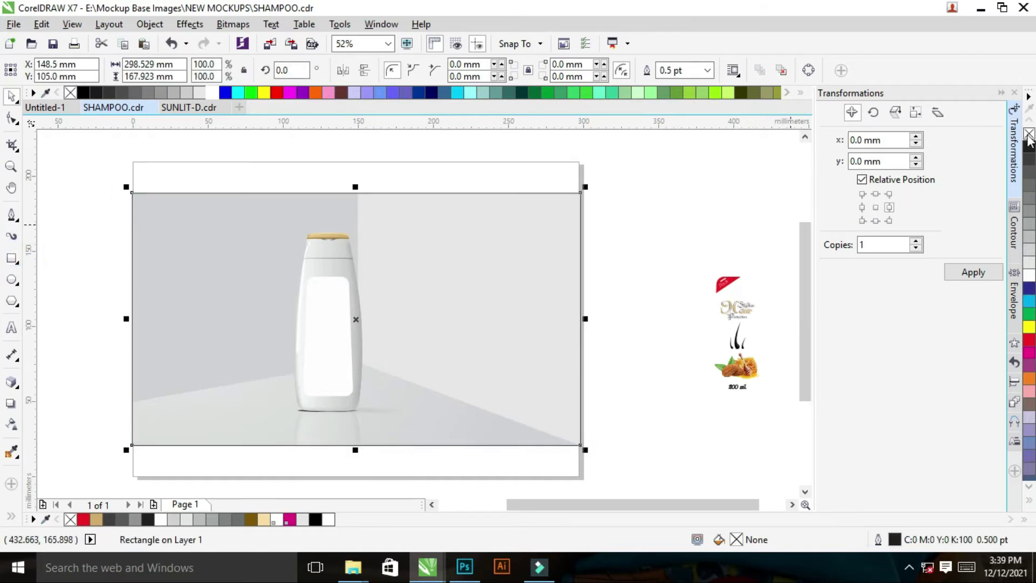
right_click(1028, 133)
Marquee-select the label together with the frame rectangle
left_click(620, 337)
left_click(513, 302)
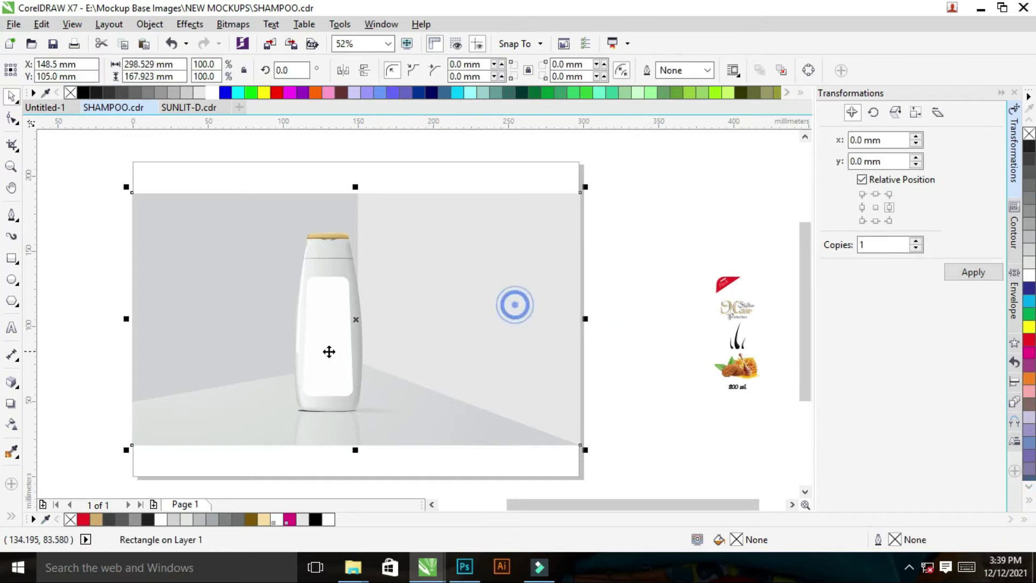
left_click_drag(90, 242, 405, 405)
left_click_drag(326, 325, 657, 282)
key("ctrl+z")
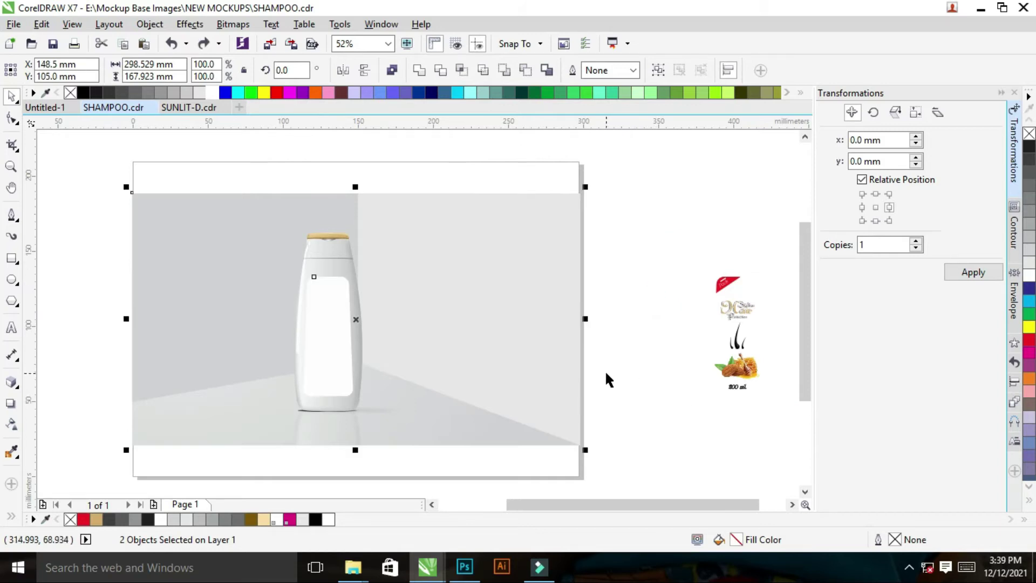
key("ctrl+e")
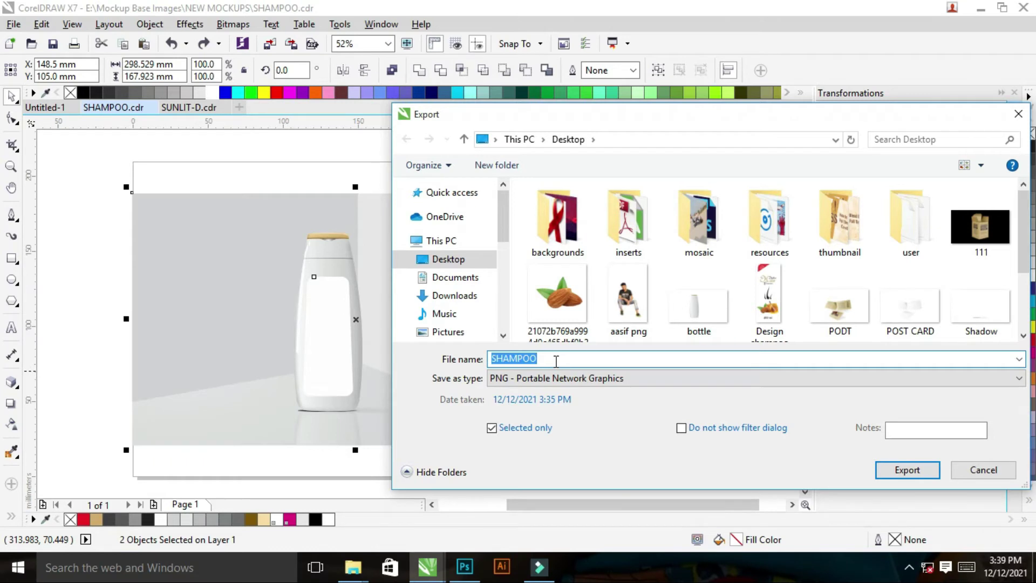
Export the selection as a transparent PNG named base
type("base")
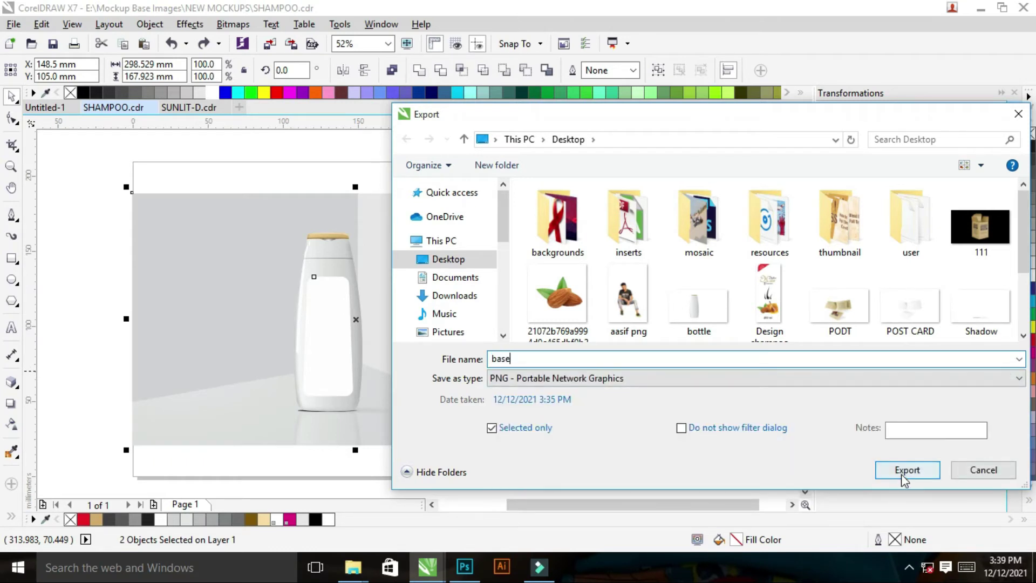
left_click(897, 470)
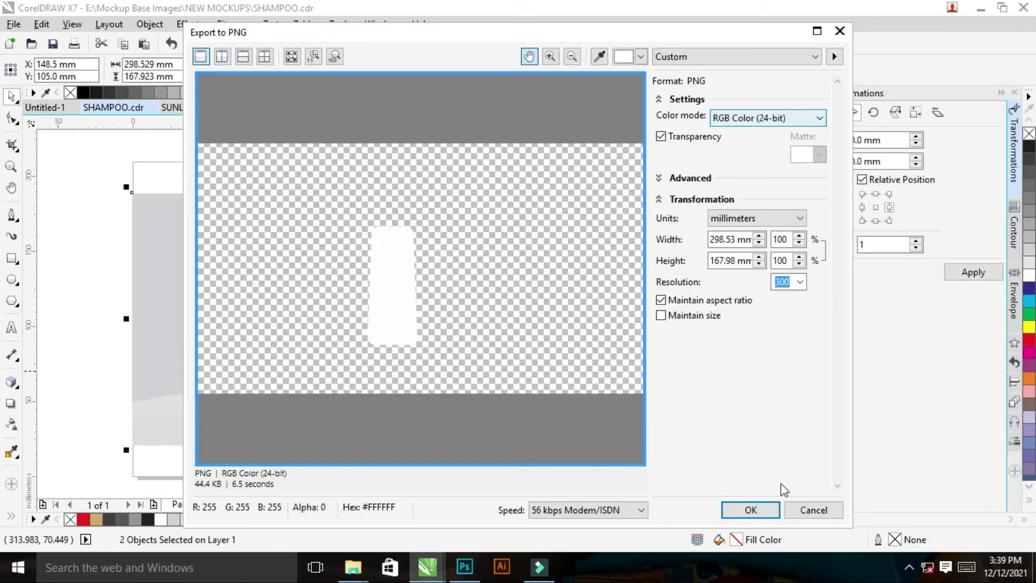
left_click(749, 511)
Move the white label shape off the bottle to the right
left_click(339, 345)
key("Escape")
left_click(356, 351)
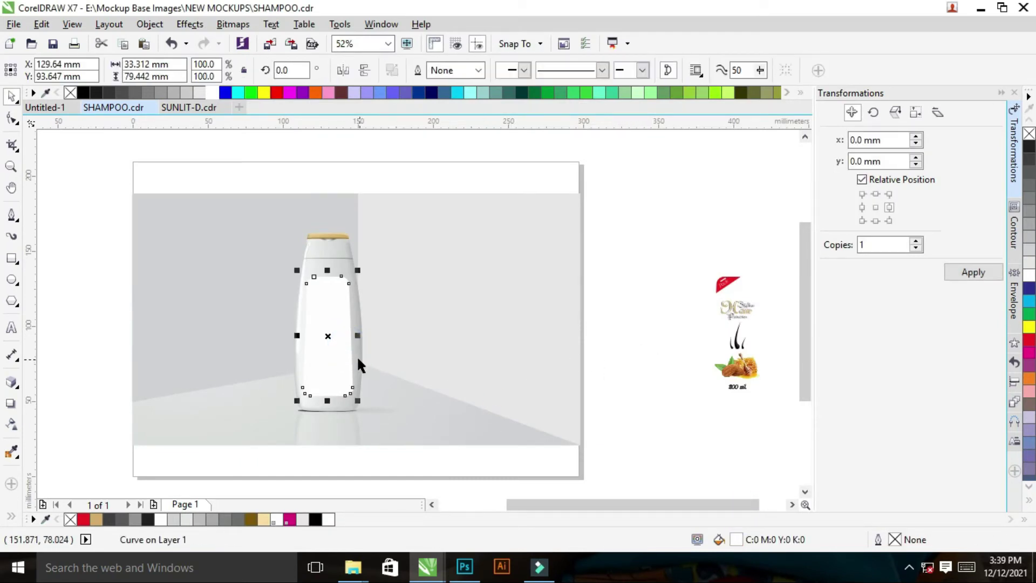
left_click_drag(359, 364, 752, 364)
left_click(495, 293)
Export the background photo as an RGB JPEG named background sham, then bring up Photoshop
key("Escape")
key("ctrl+e")
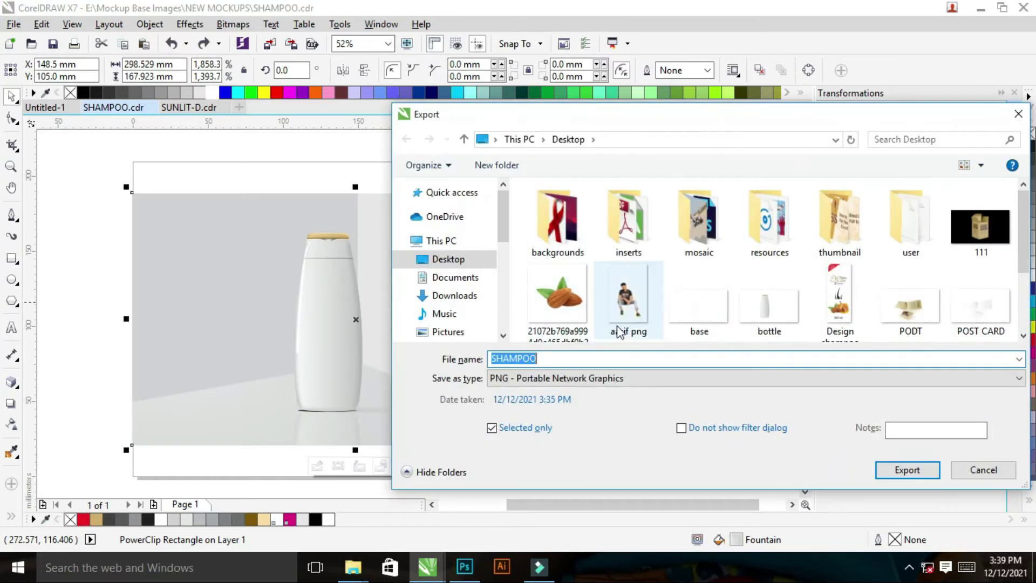
left_click(539, 377)
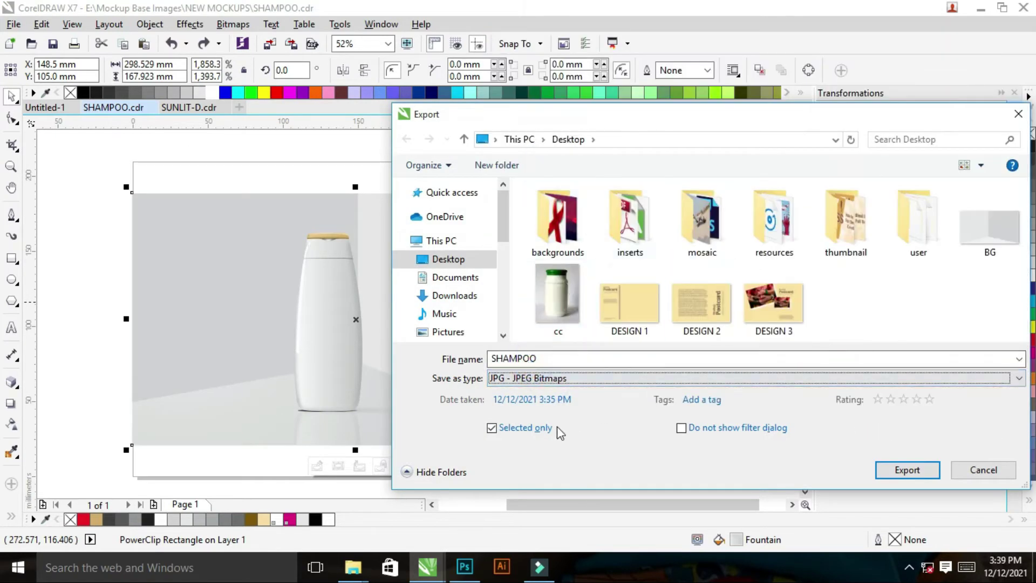
double_click(531, 358)
type("back")
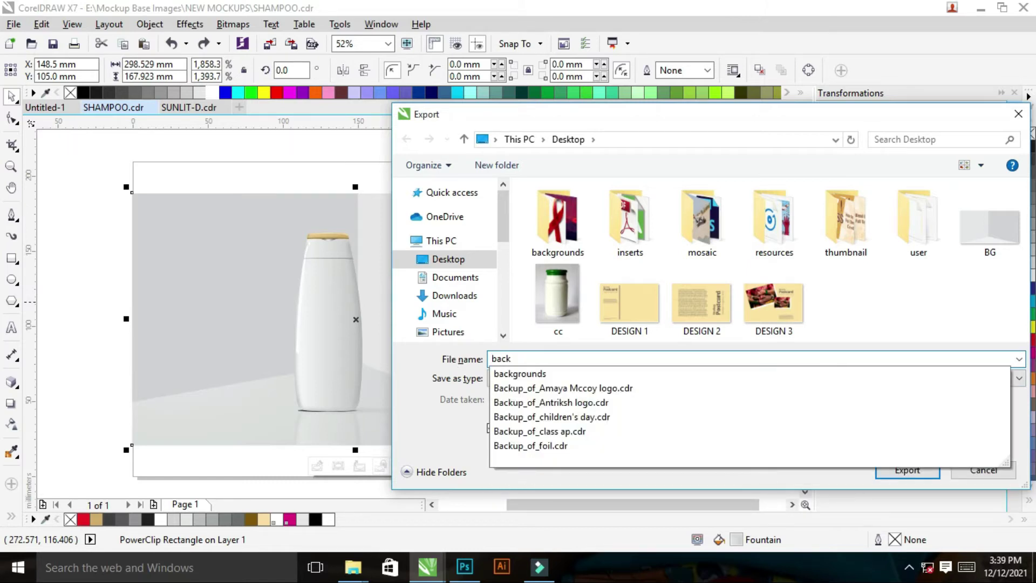
type("ground sham")
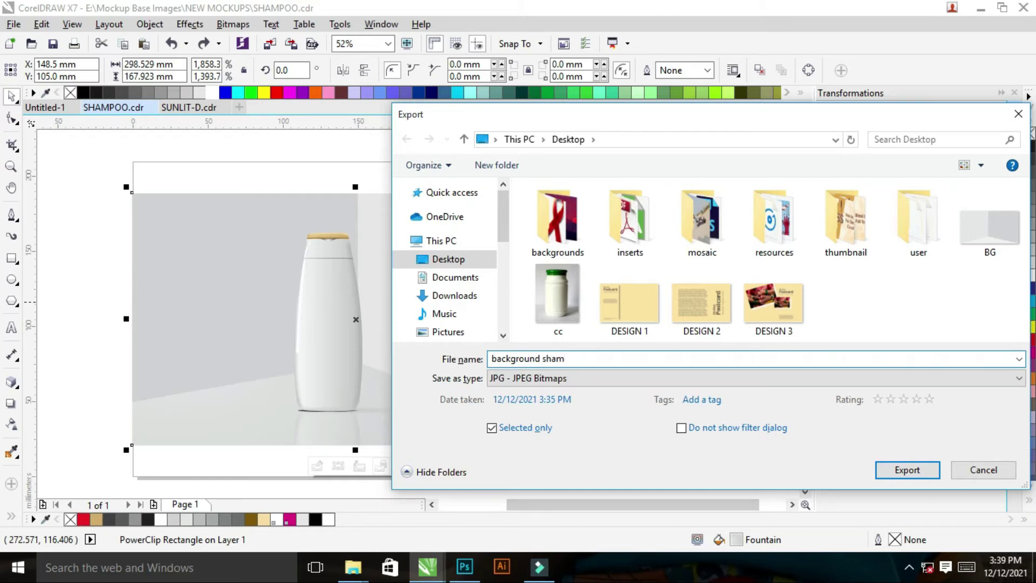
key("Return")
left_click(885, 115)
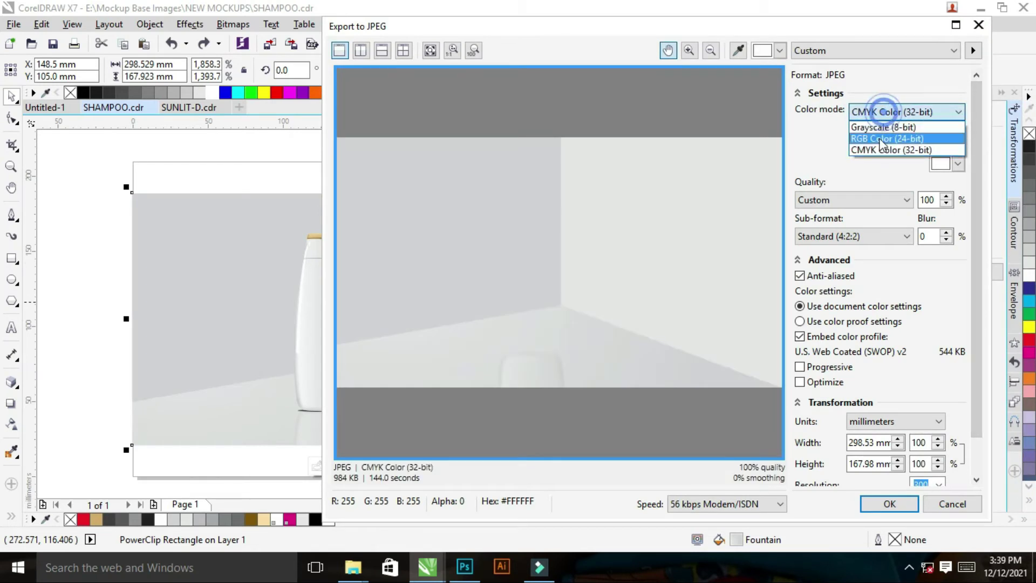
left_click(871, 136)
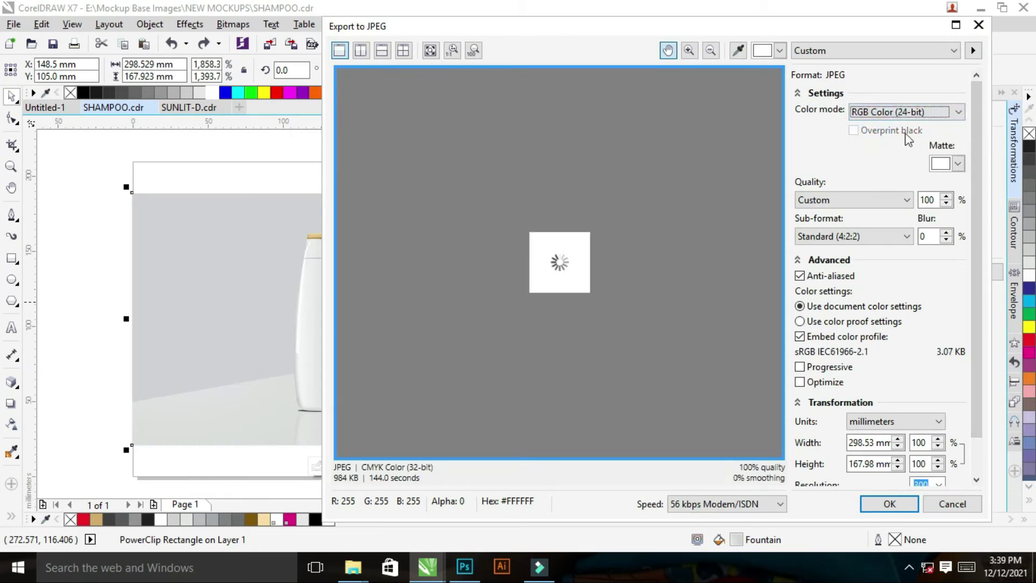
left_click(888, 503)
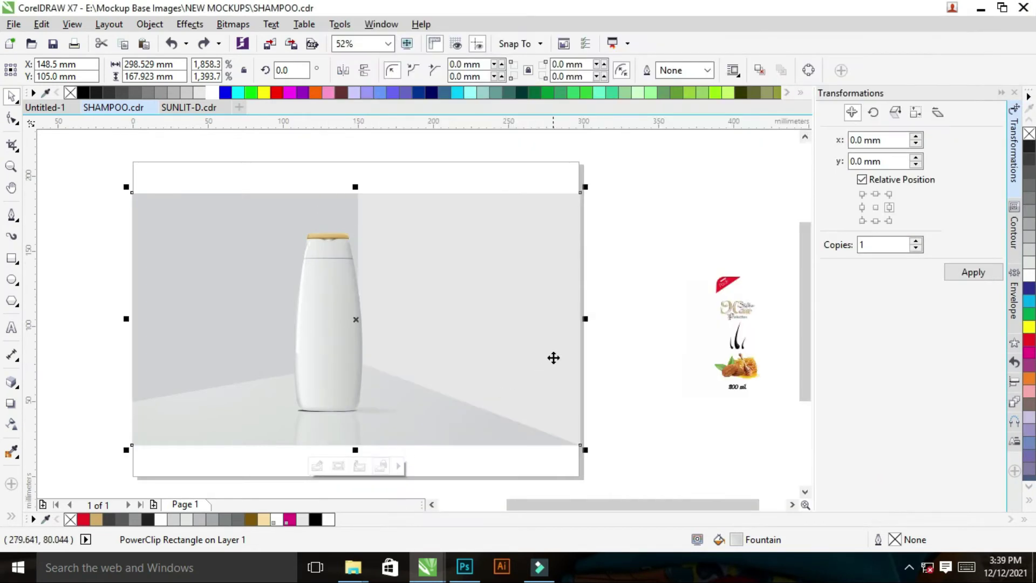
left_click(655, 352)
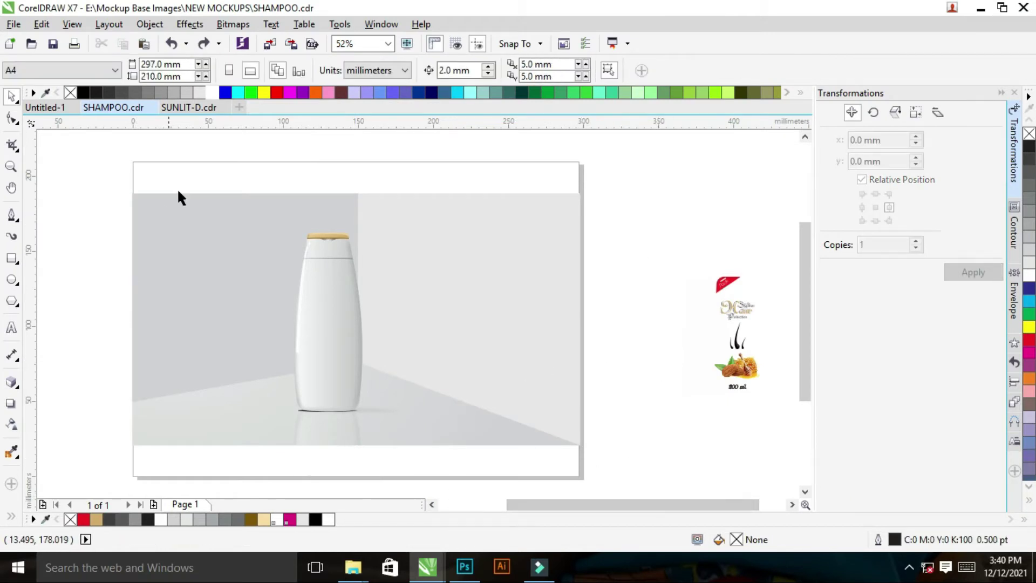
left_click(981, 8)
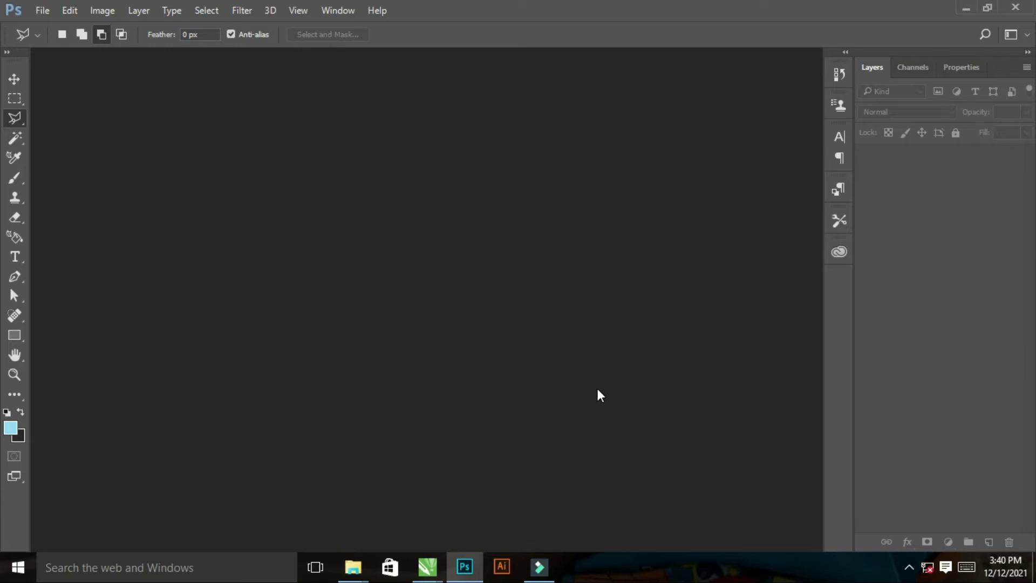
Open background sham in Photoshop and place the Shadow image as a layer
key("super+d")
left_click_drag(370, 284, 491, 284)
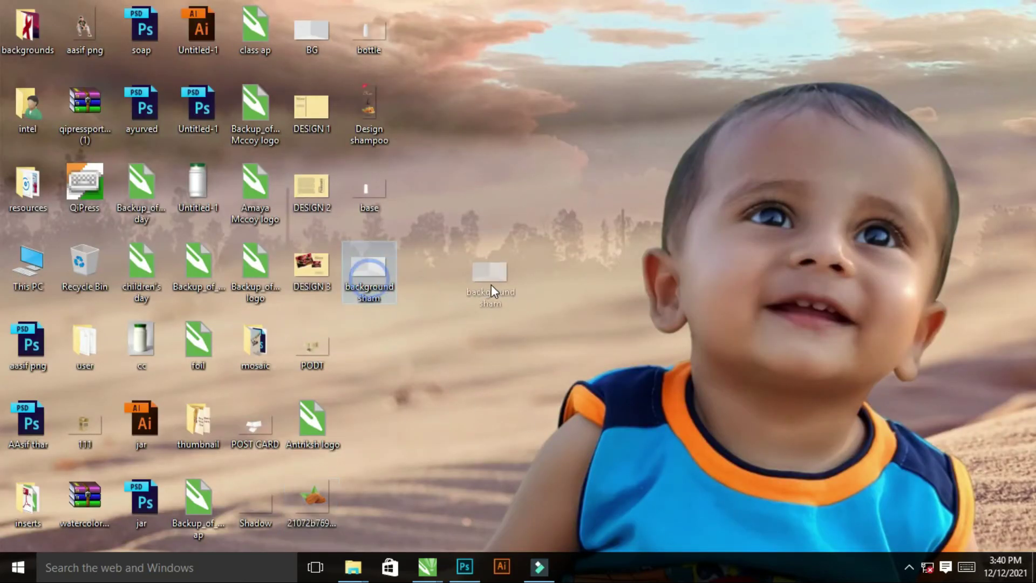
key("super+d")
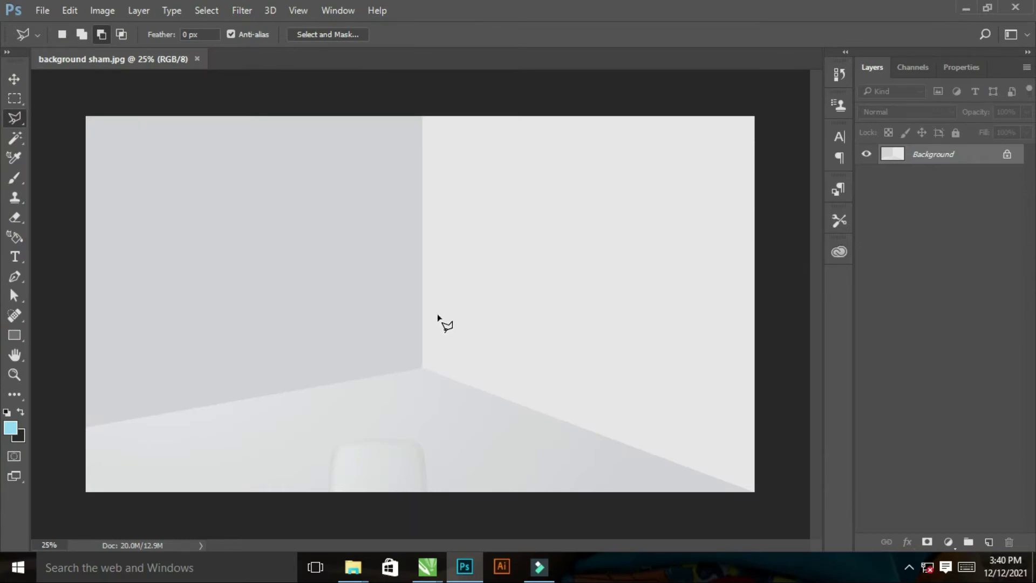
key("super+d")
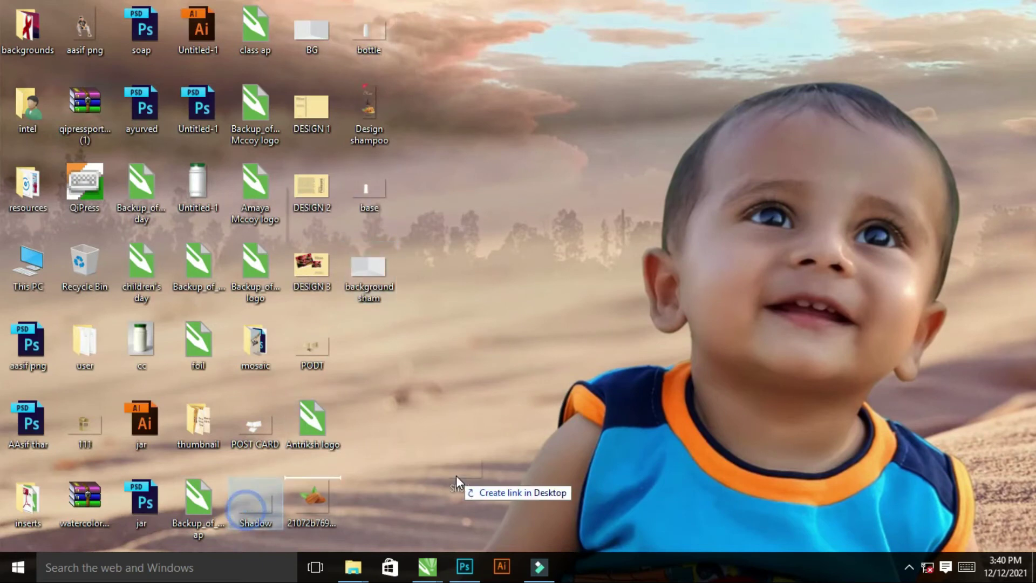
left_click_drag(246, 511, 419, 397)
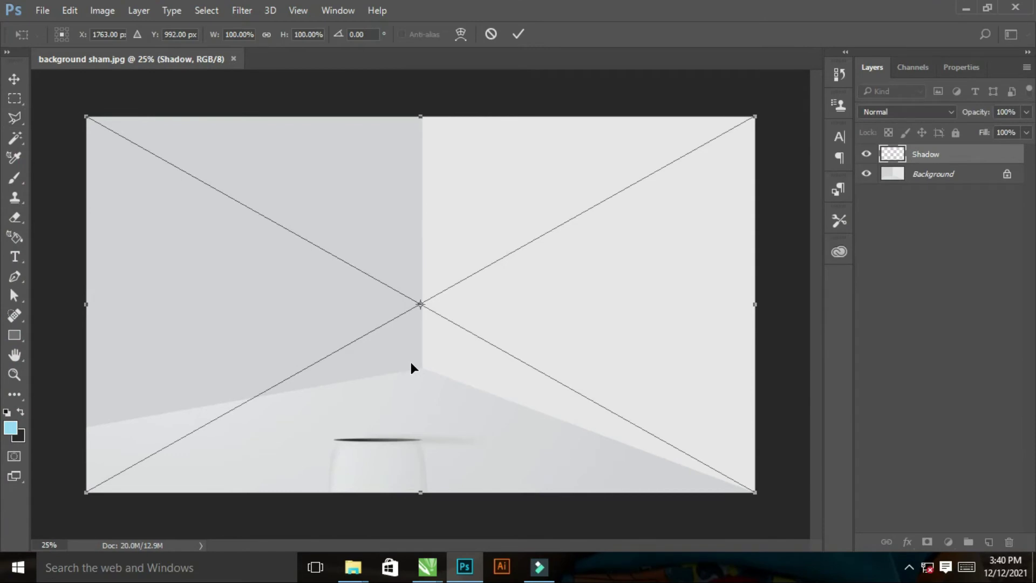
key("Return")
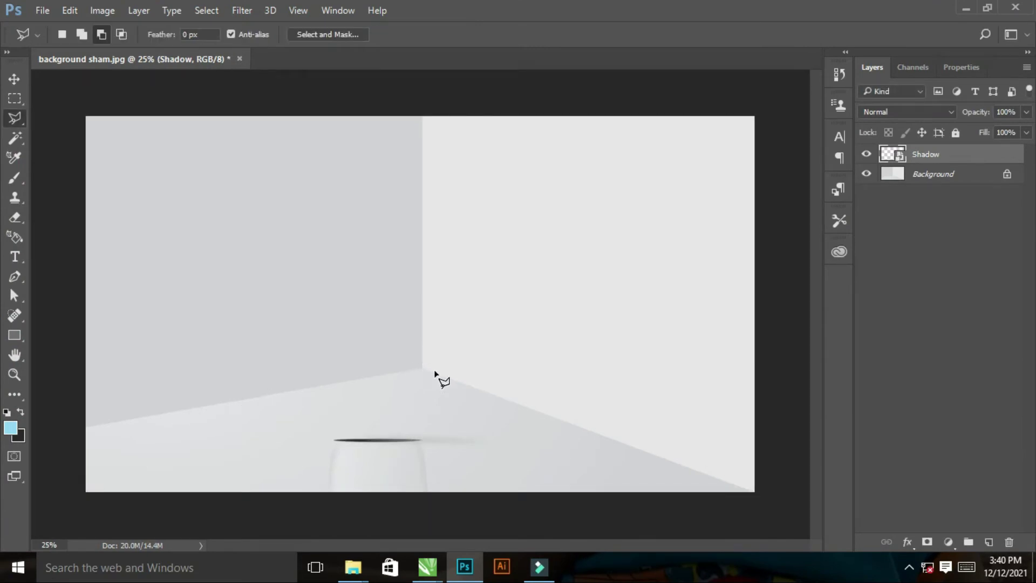
Place the bottle image as a layer and begin placing the base label image
key("super+d")
left_click_drag(380, 37, 452, 298)
key("super+d")
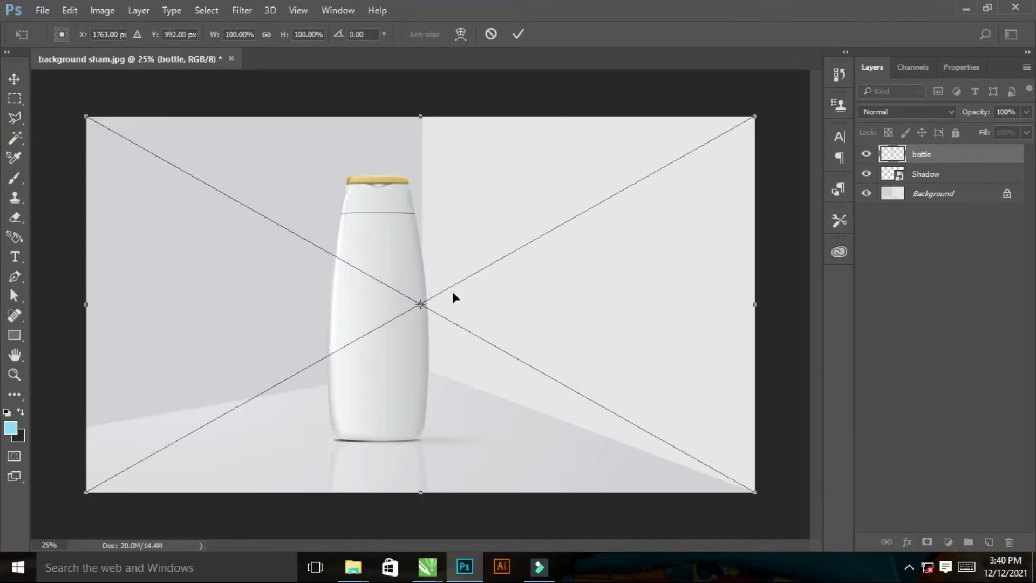
key("Return")
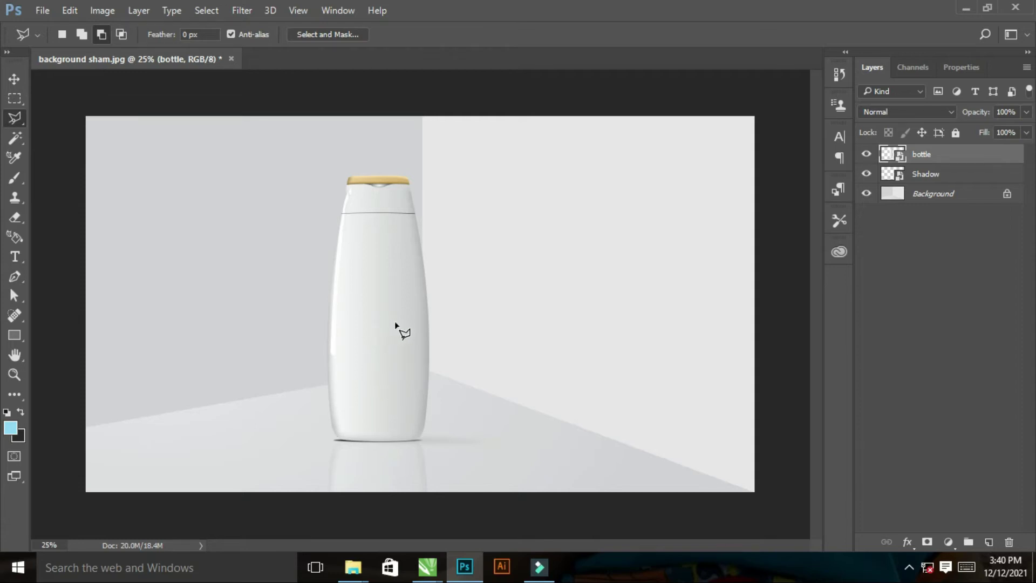
key("alt+Tab")
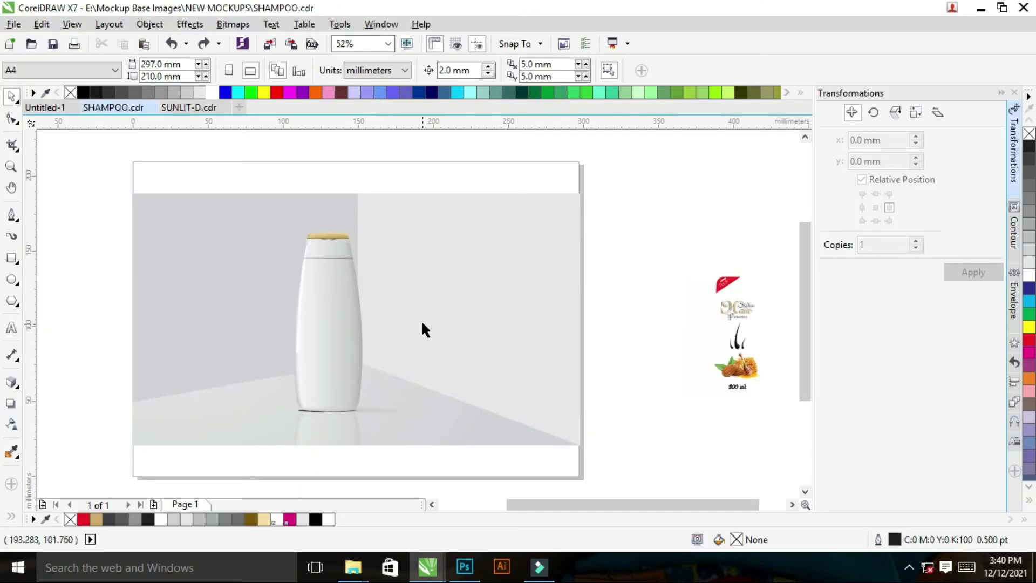
key("alt+Tab")
key("super+d")
left_click_drag(370, 187, 406, 288)
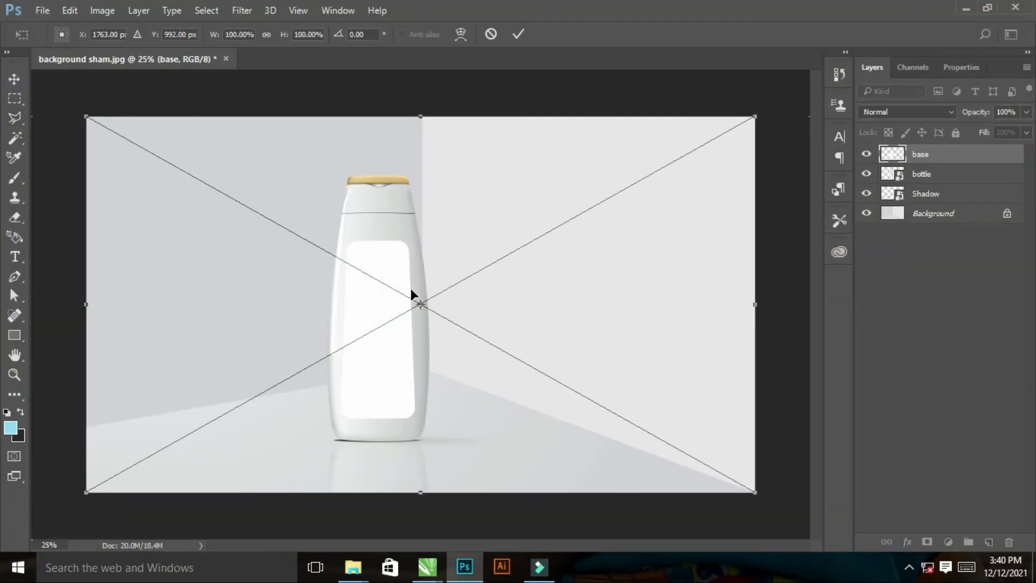
Commit the base layer and group it with the bottle layer as 'object'
key("Return")
key("l")
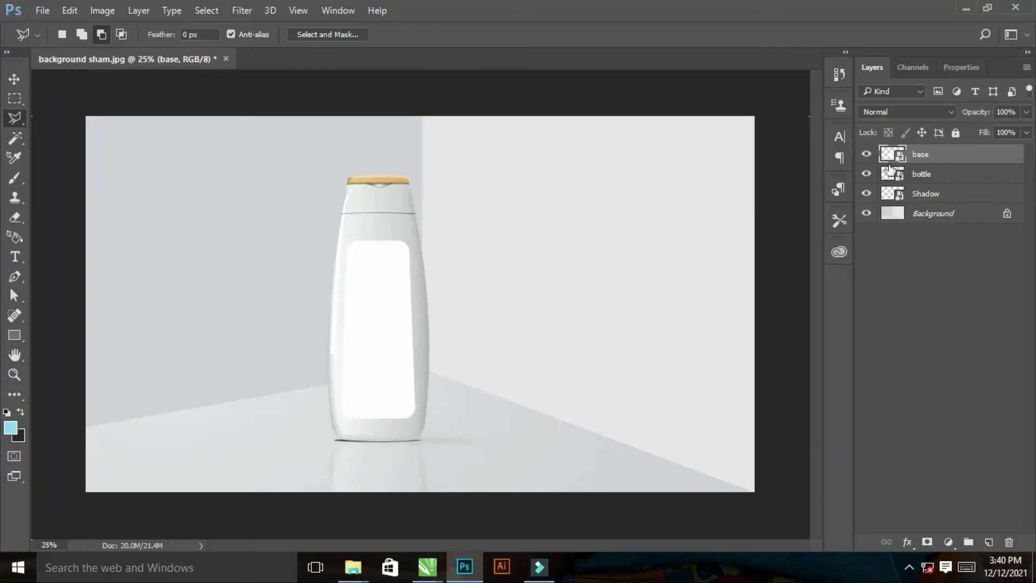
left_click(942, 178)
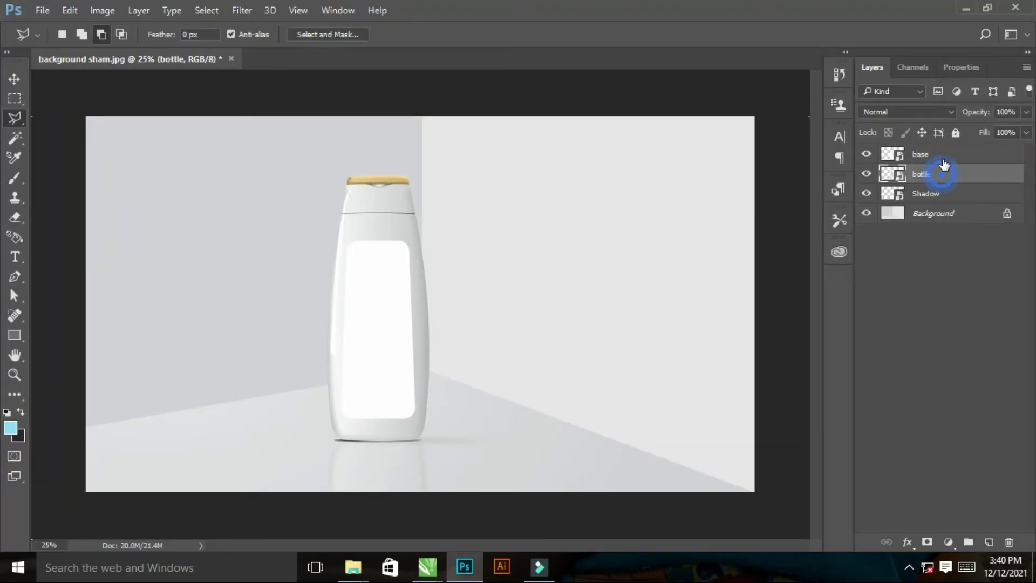
left_click(943, 156, "shift")
mouse_move(945, 178)
left_mouse_down()
mouse_move(975, 276)
mouse_move(968, 541)
left_mouse_up()
double_click(923, 153)
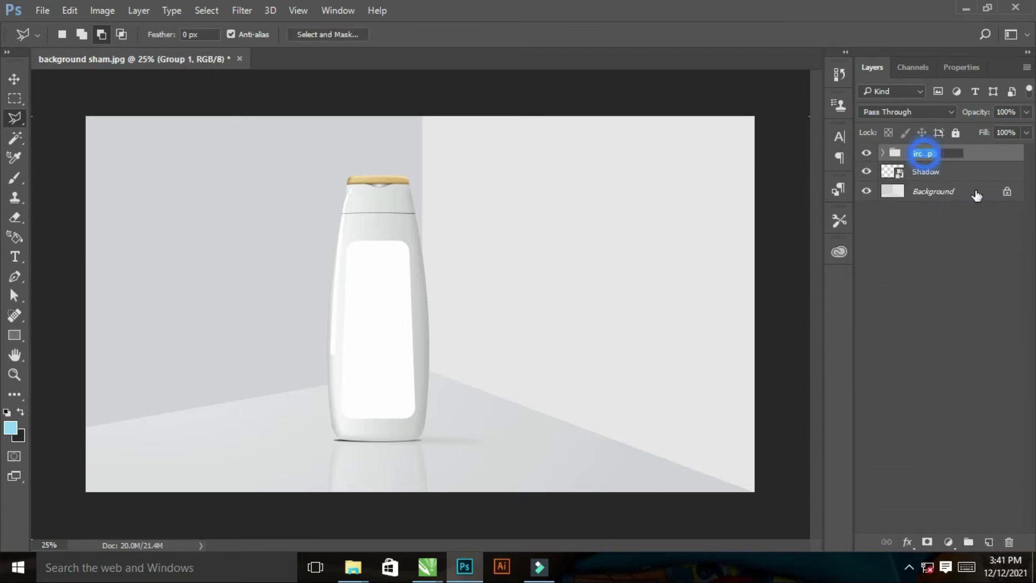
type("object")
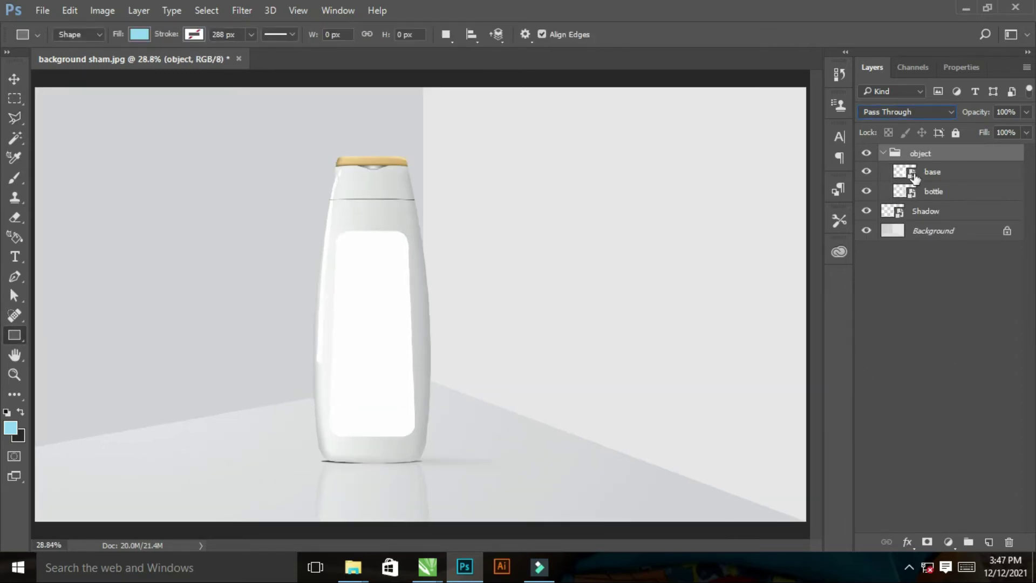
Draw a white 663×1456 px rectangle over the bottle, plus a 490×1116 px rectangle to its right
left_click(883, 154)
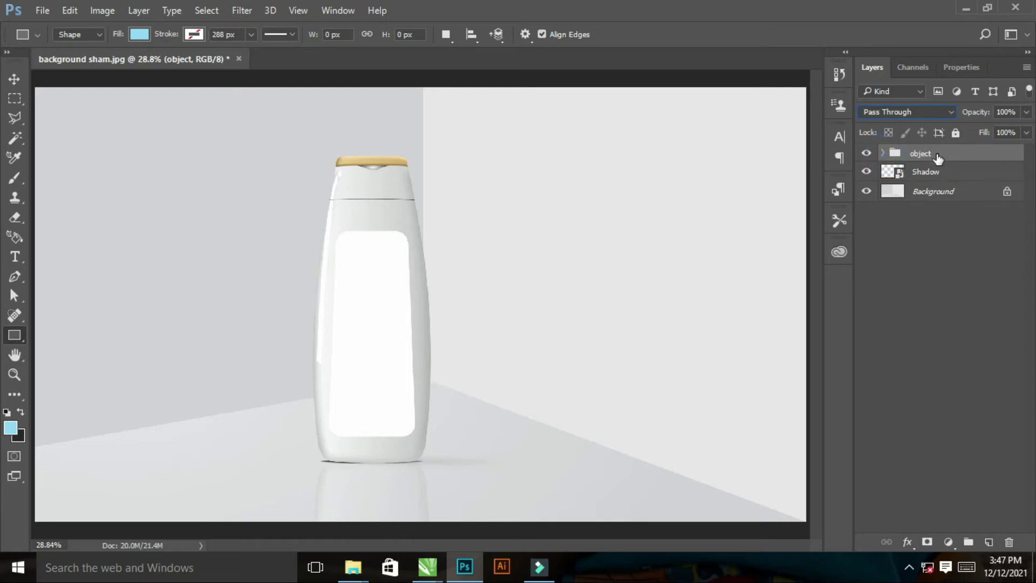
left_click(879, 159)
left_click(881, 154)
left_click(882, 153)
left_click_drag(300, 147, 444, 466)
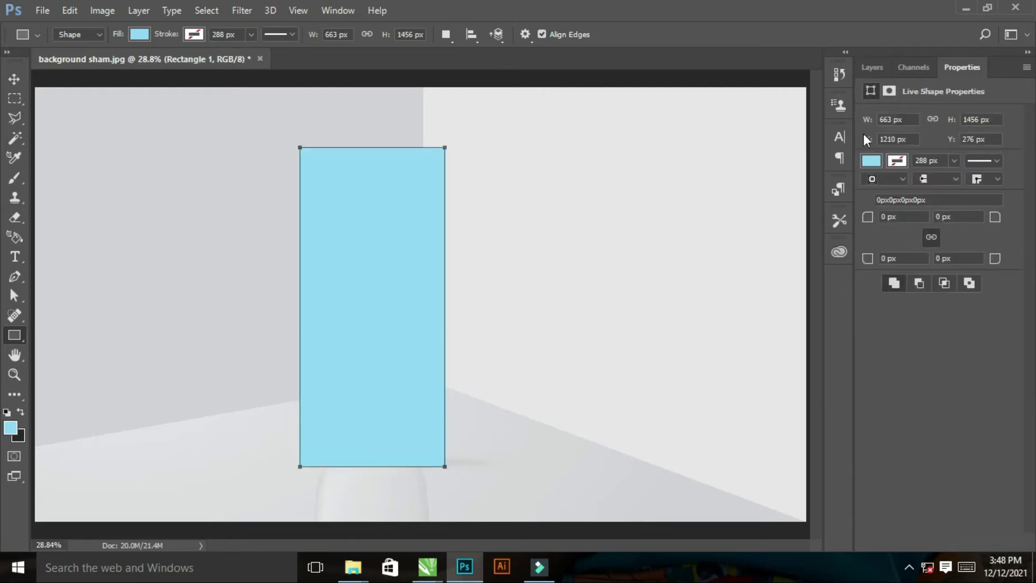
left_click(873, 159)
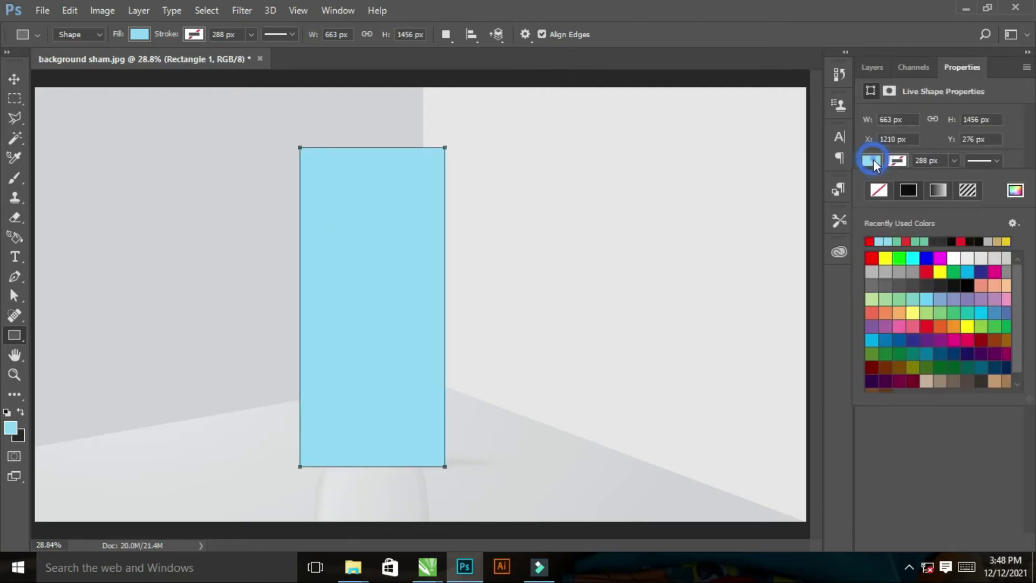
left_click(953, 258)
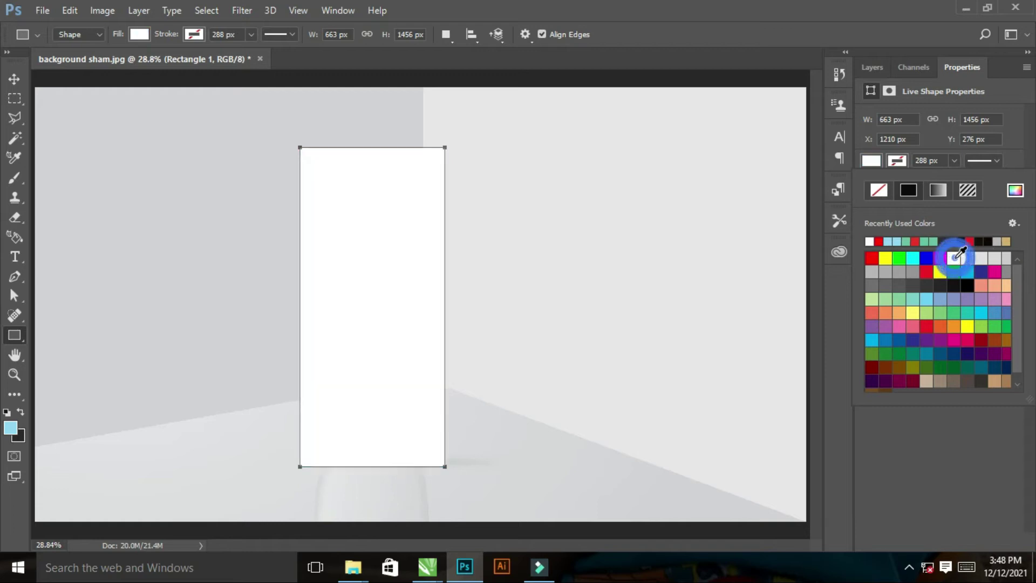
left_click(871, 68)
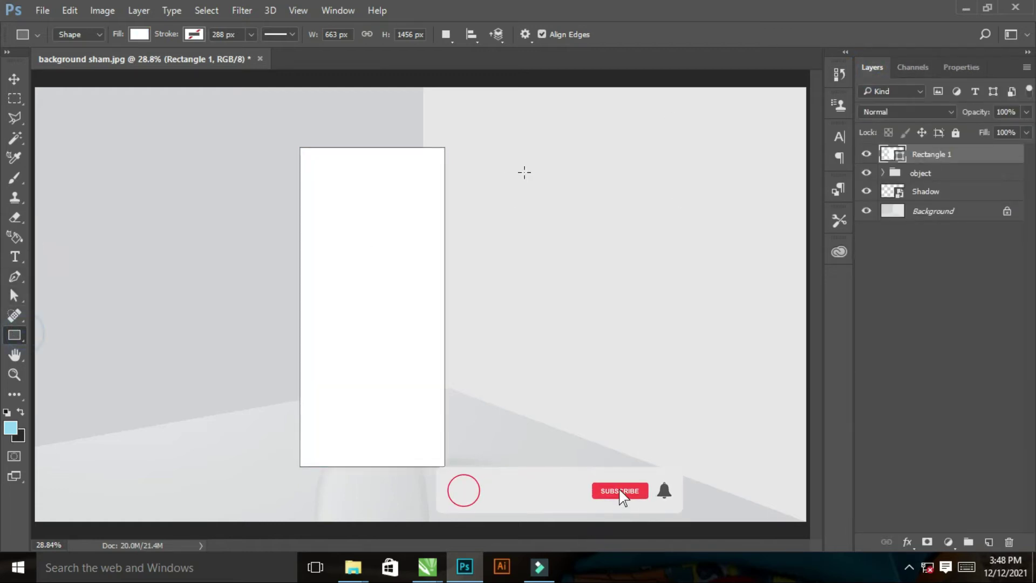
mouse_move(473, 184)
left_mouse_down()
mouse_move(537, 258)
mouse_move(580, 428)
left_mouse_up()
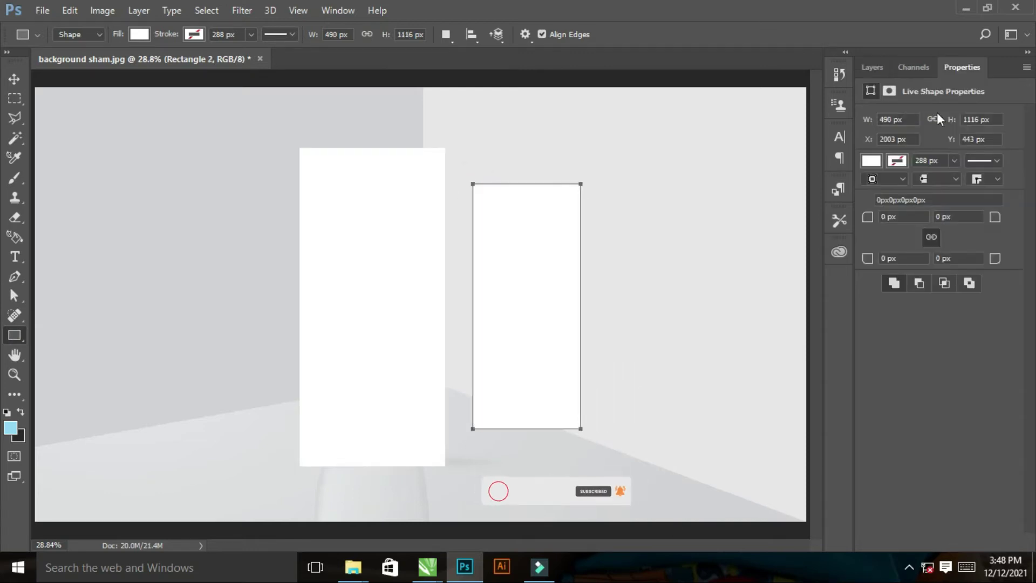
Rename the covering rectangle layer Back and the second rectangle layer Design
left_click(872, 68)
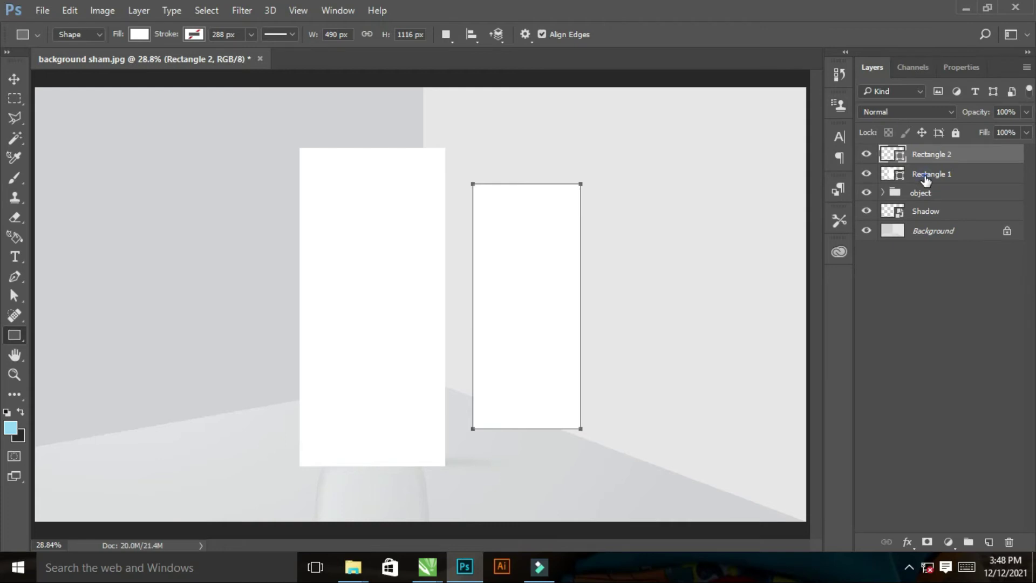
double_click(925, 174)
type("Back")
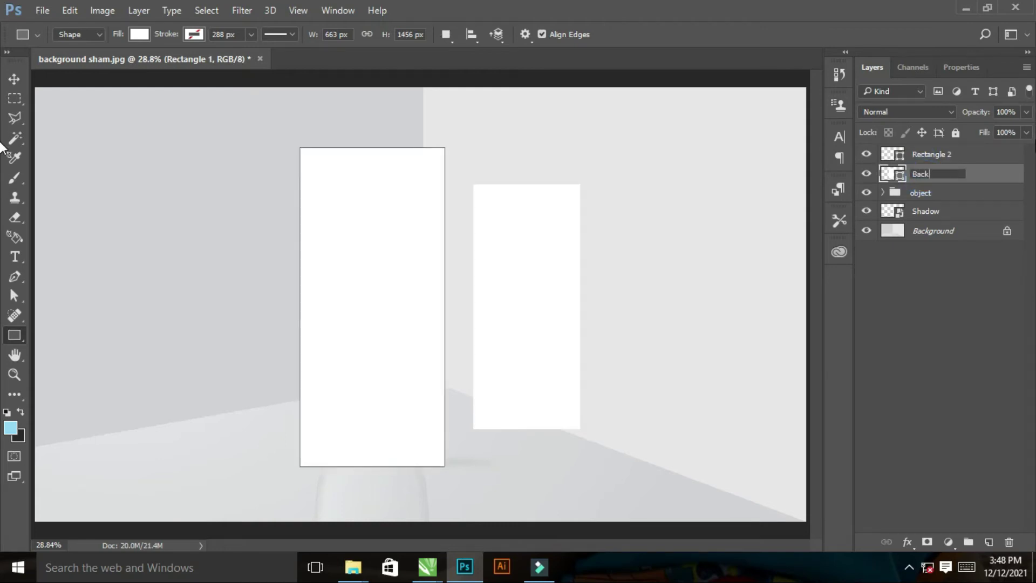
type("\\")
key("Return")
double_click(924, 155)
type("Design")
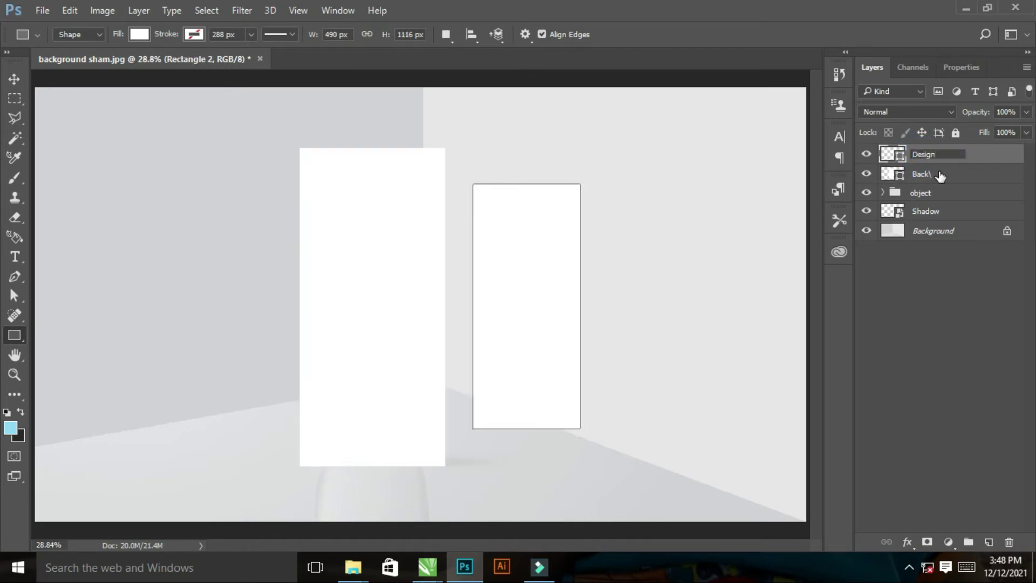
key("Return")
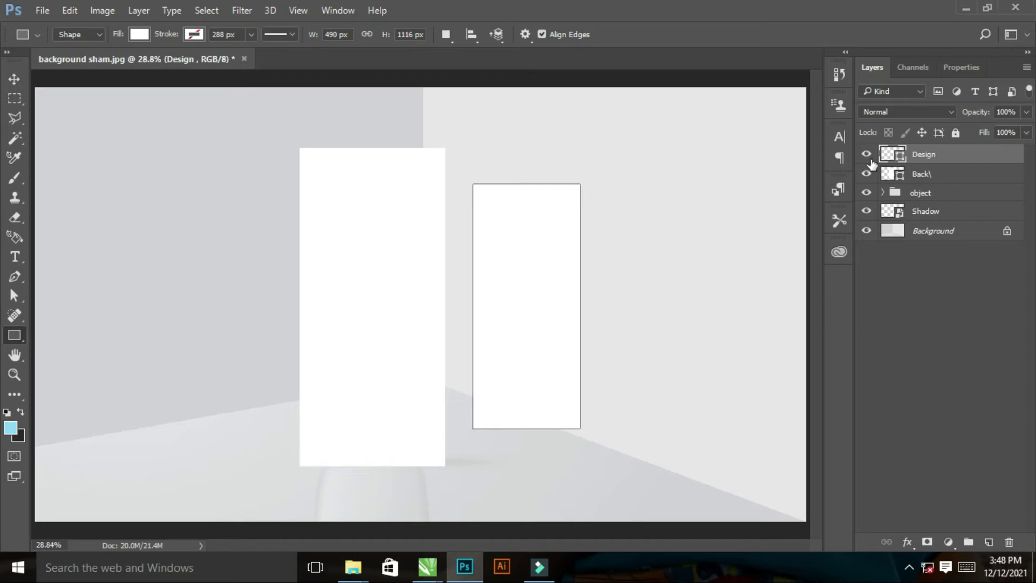
Convert both rectangle layers to smart objects and rename the covering one back
right_click(938, 173)
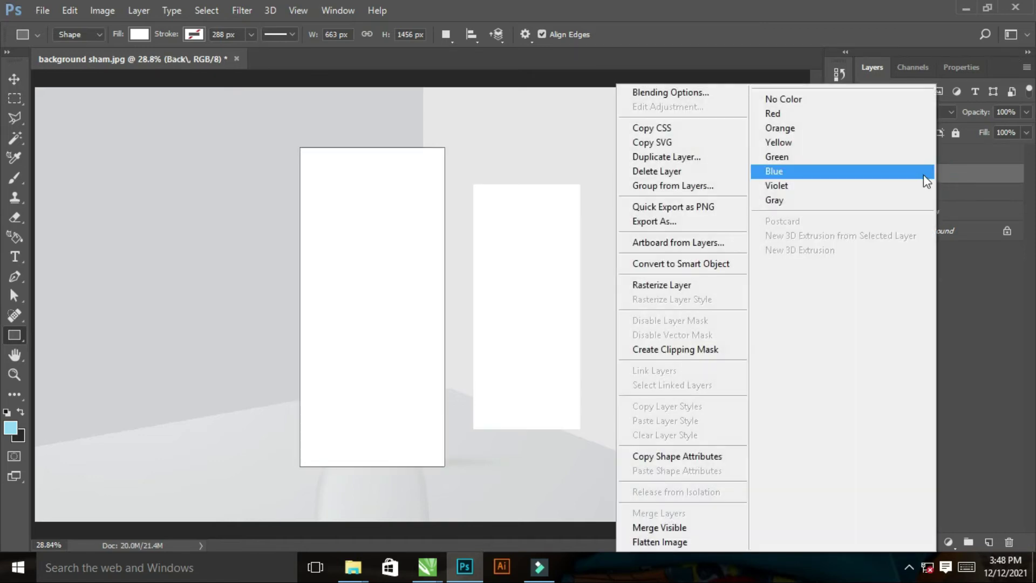
left_click(709, 263)
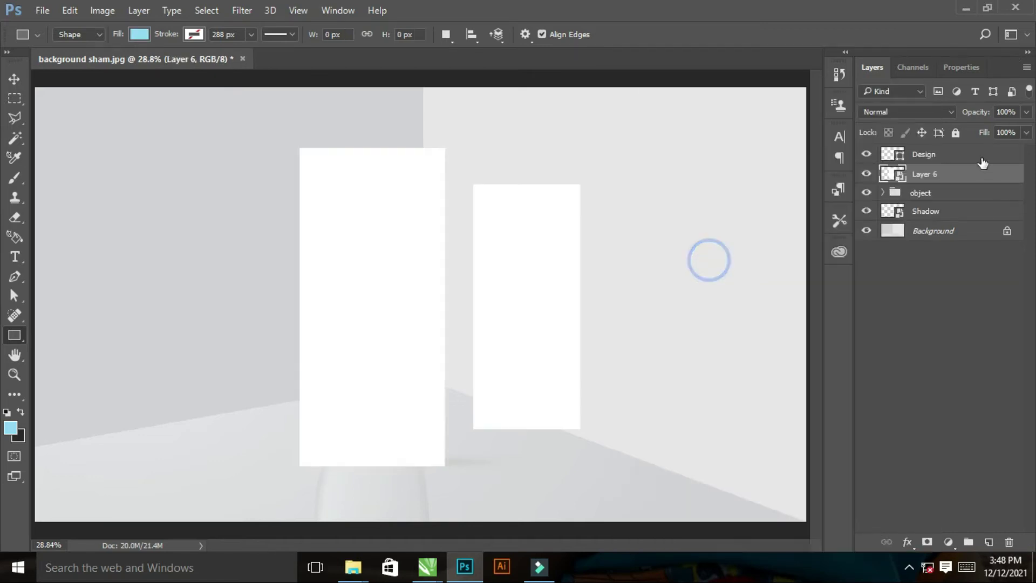
left_click(946, 154)
right_click(946, 154)
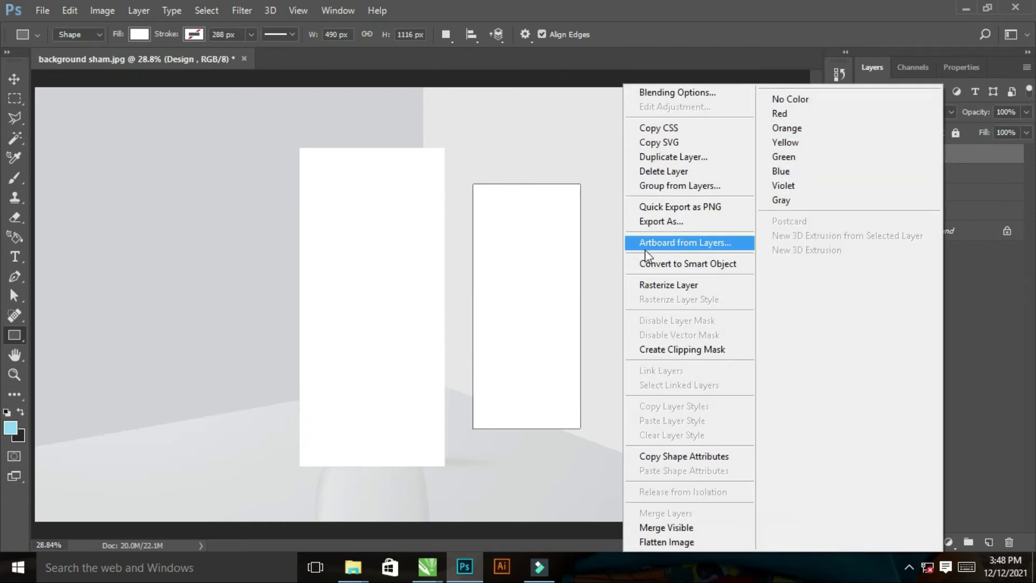
left_click(645, 265)
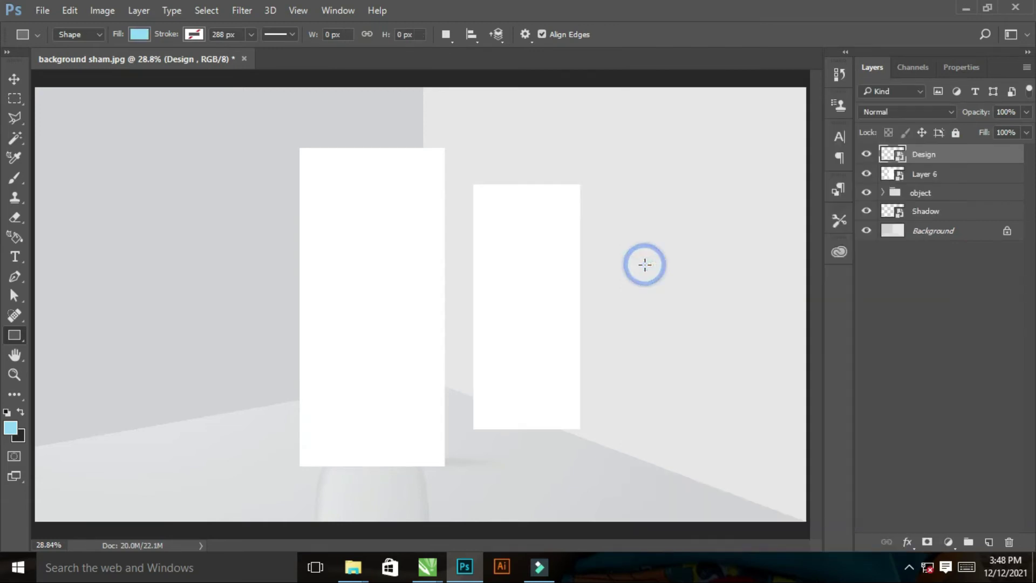
double_click(920, 175)
type("back")
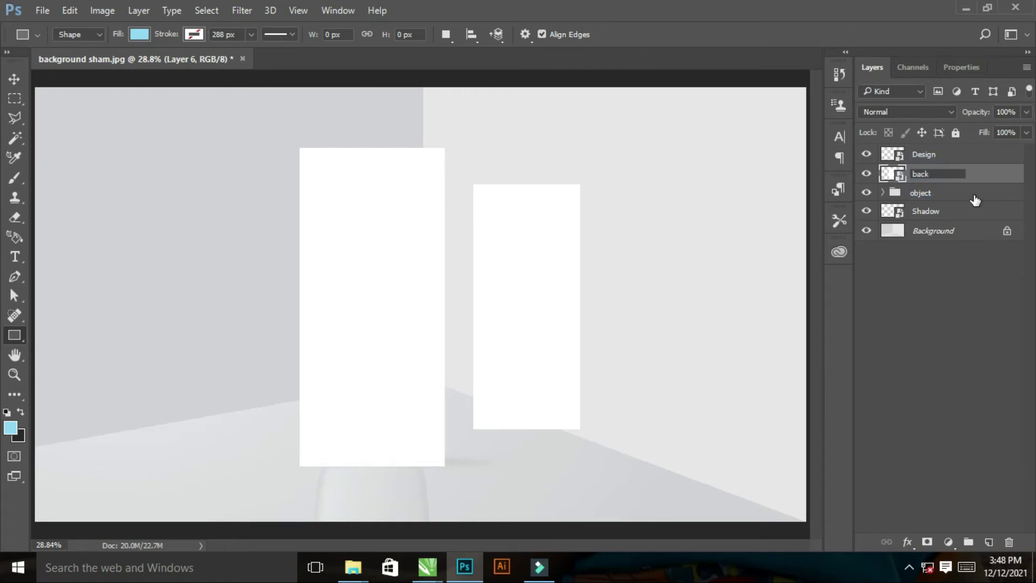
key("Return")
Group the Design and back layers into a group named edit
left_click(936, 156)
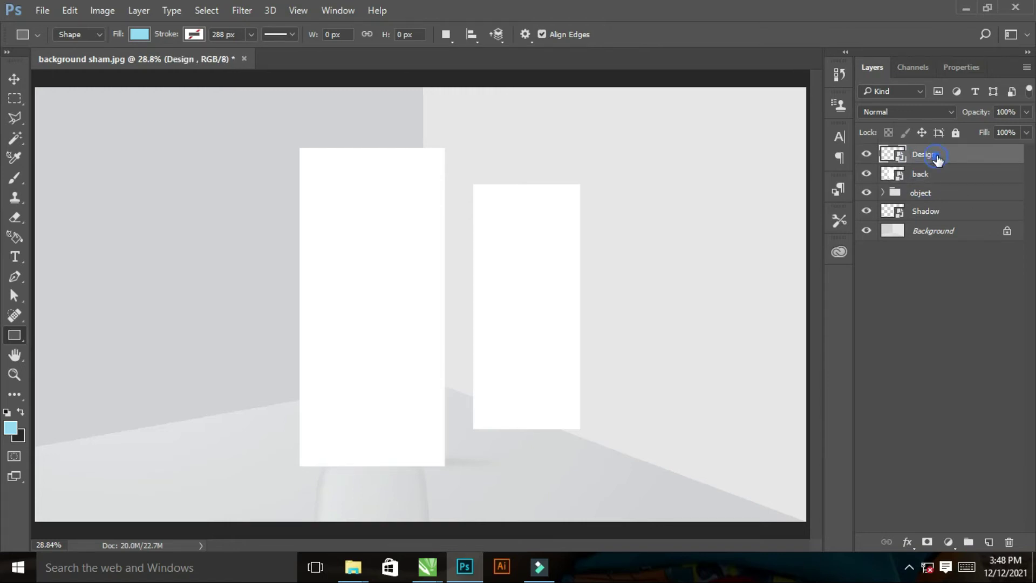
left_click(928, 174, "shift")
mouse_move(928, 173)
left_mouse_down()
mouse_move(963, 335)
mouse_move(968, 541)
left_mouse_up()
double_click(922, 155)
type("edit")
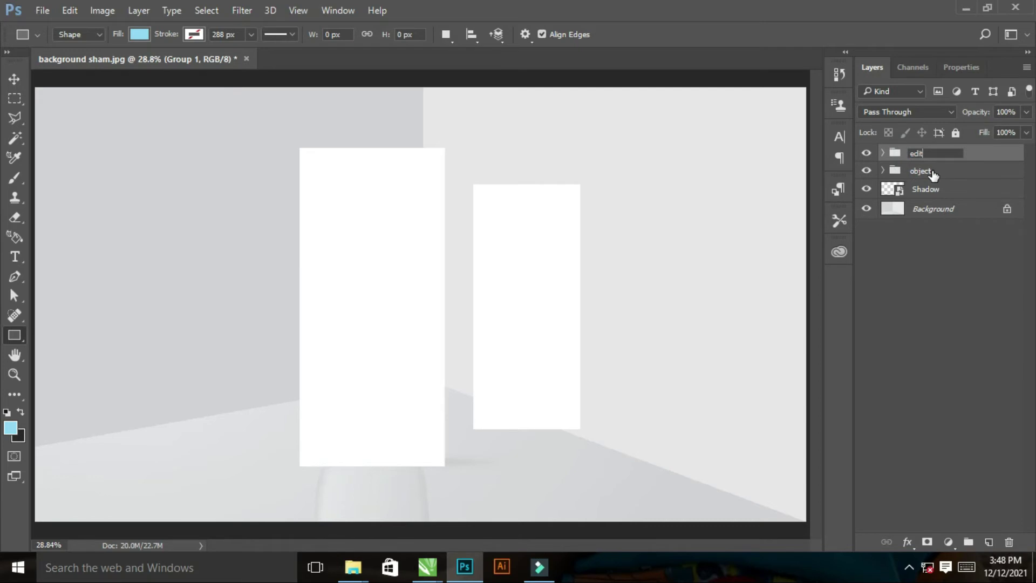
key("Return")
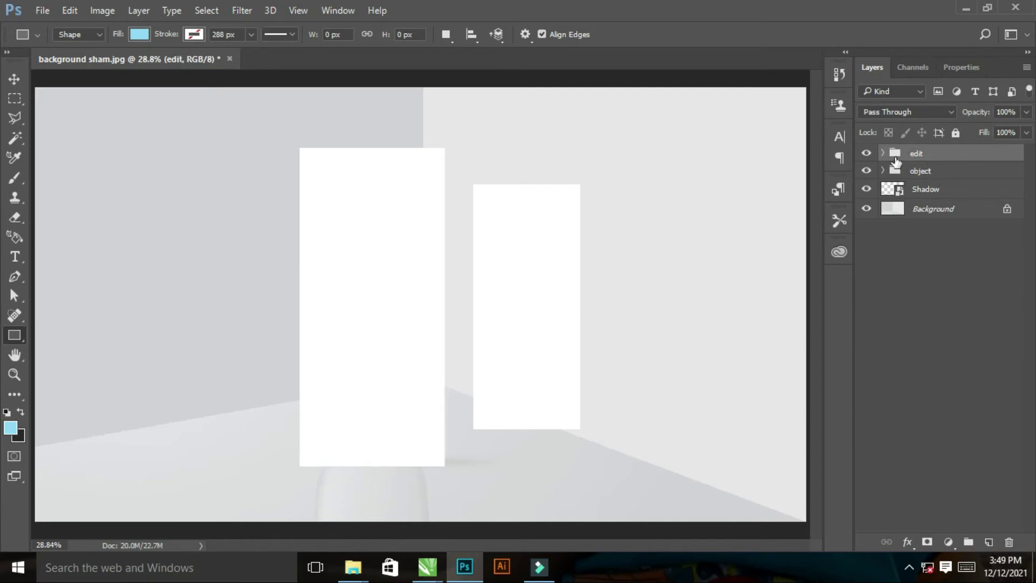
left_click(883, 154)
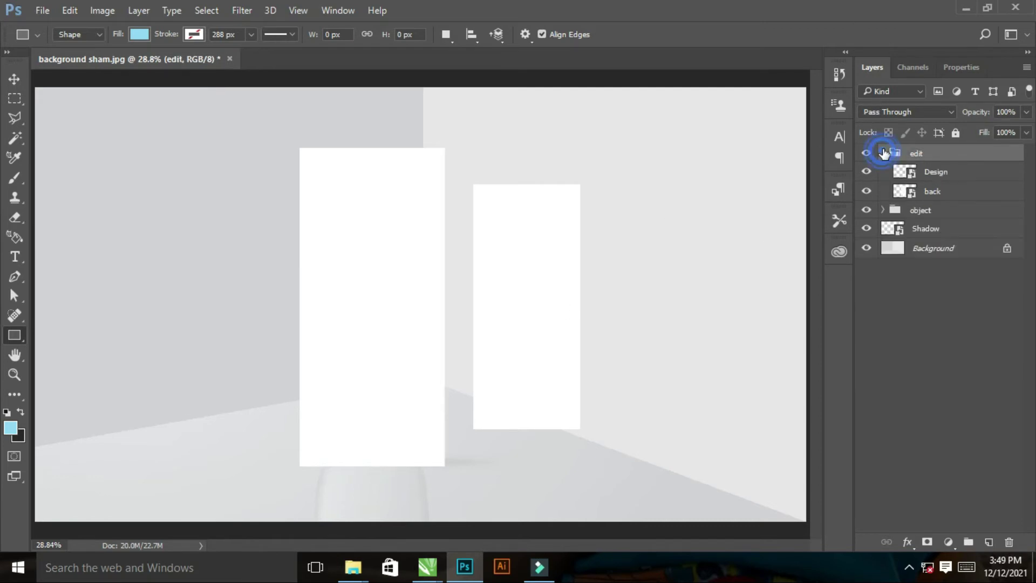
Lower the fill of the Design and back rectangles to 45%
left_click(866, 173)
left_click(866, 173)
left_click(944, 173)
left_click(955, 193, "shift")
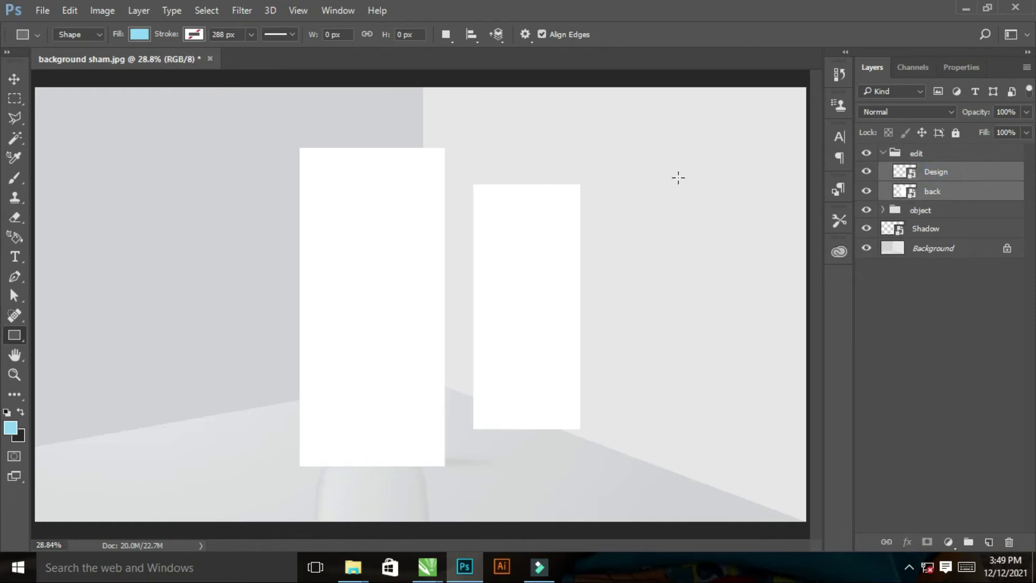
left_click(1026, 133)
mouse_move(1024, 151)
left_mouse_down()
mouse_move(978, 152)
mouse_move(986, 153)
left_mouse_up()
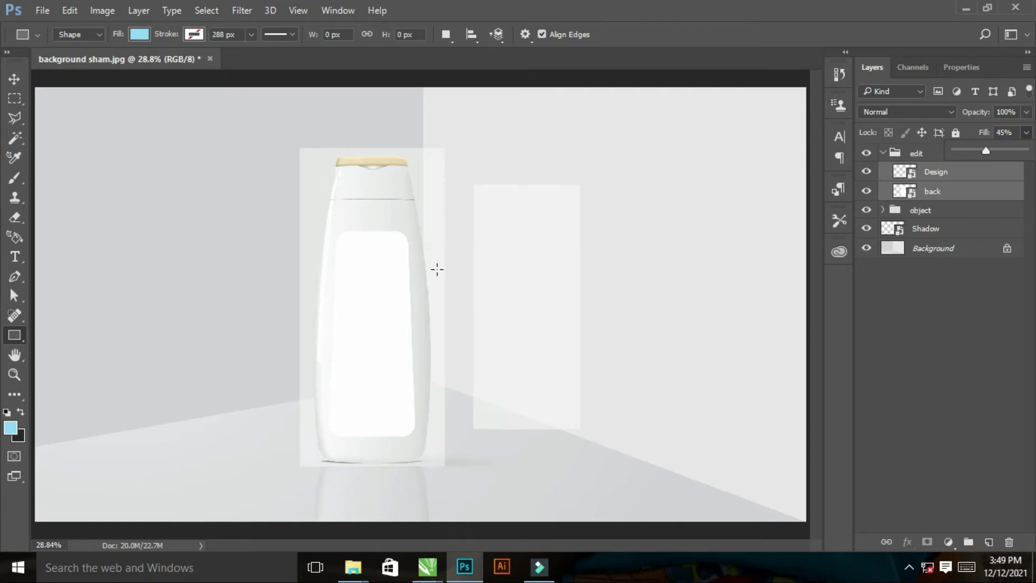
Mask the back layer to the bottle's outline, then show the Design layer again
left_click(866, 171)
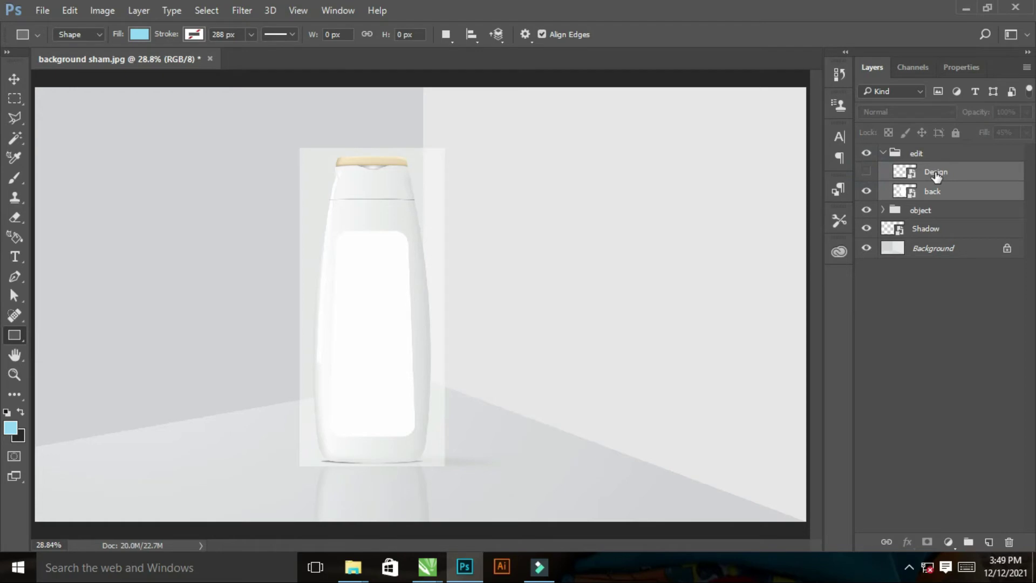
left_click(966, 195)
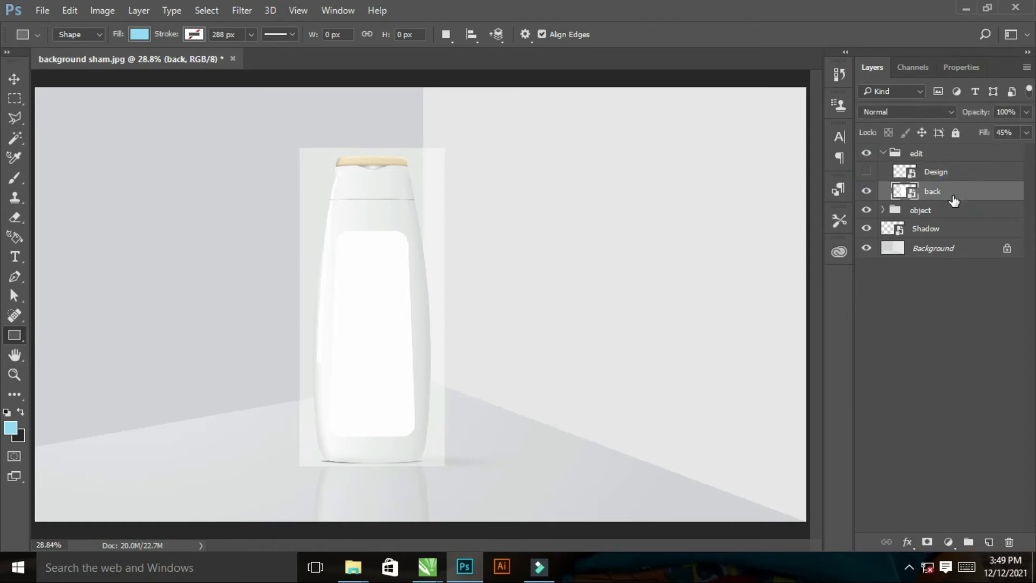
left_click(883, 211)
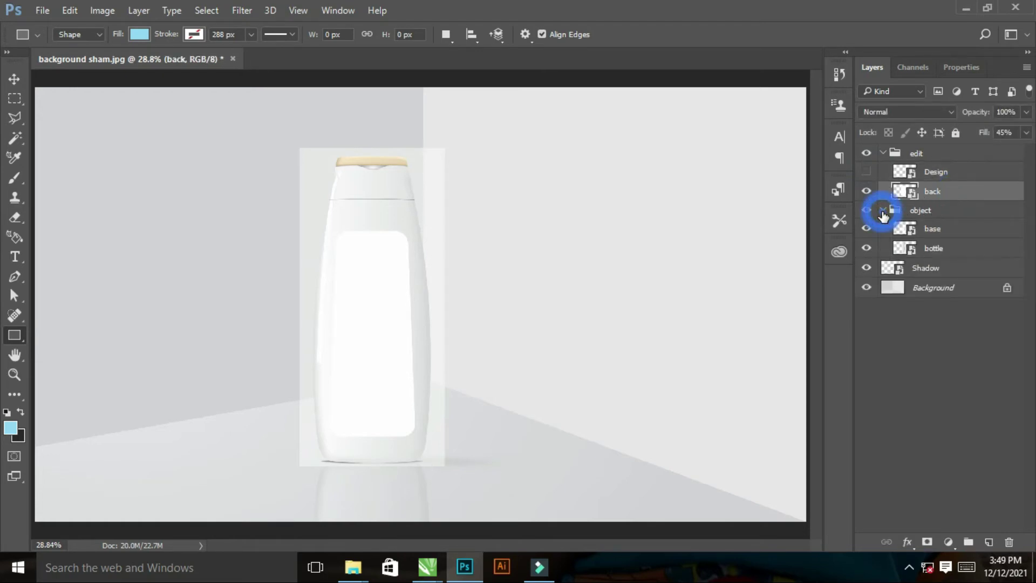
left_click_drag(913, 253, 914, 258)
left_click(913, 254, "ctrl")
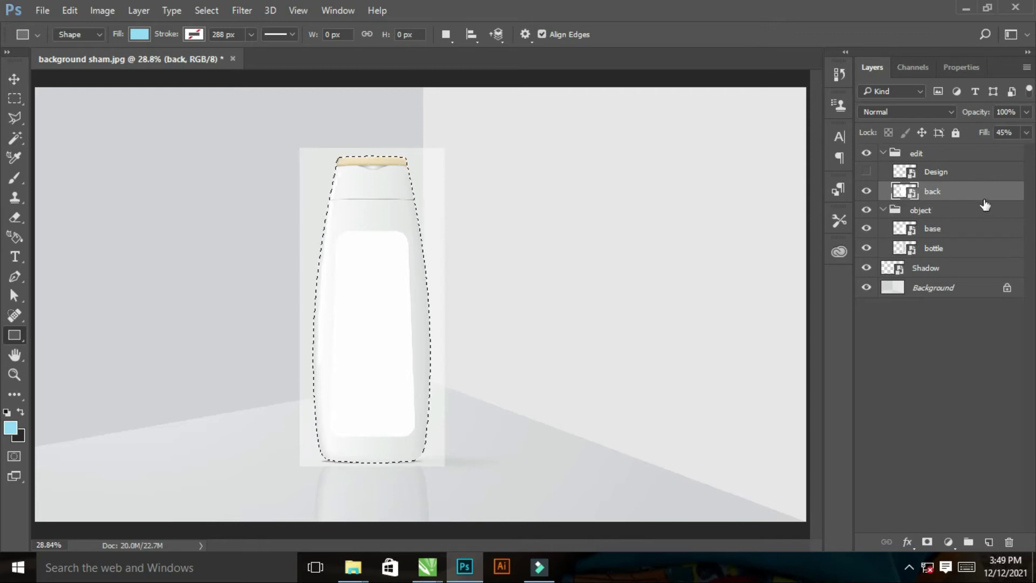
left_click(927, 541)
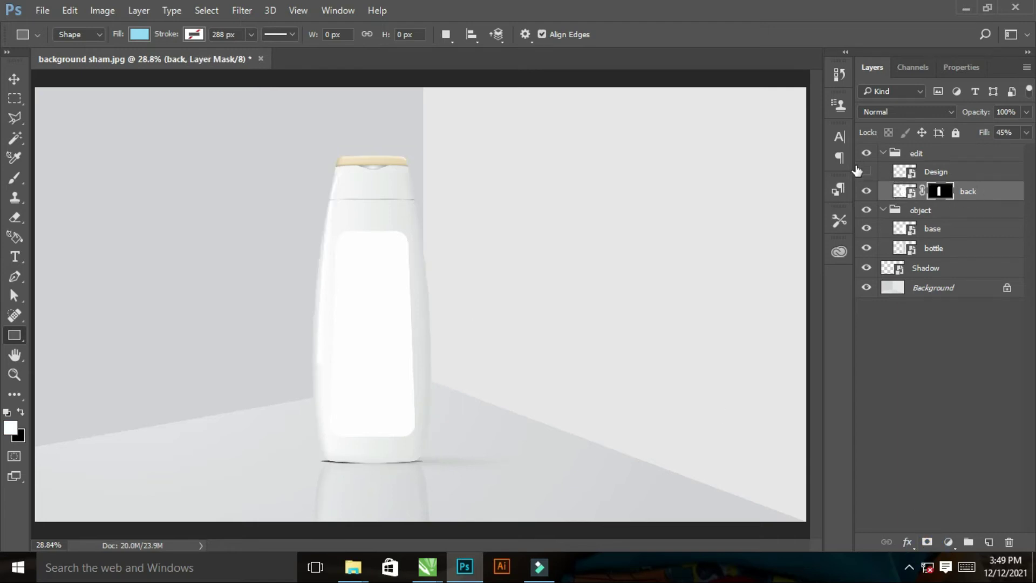
left_click(866, 174)
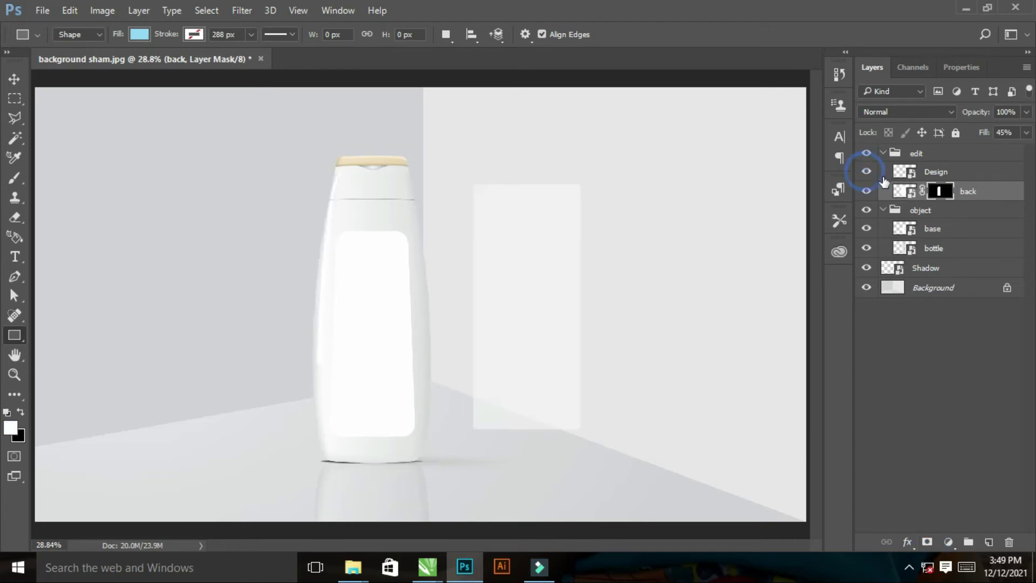
left_click(945, 174)
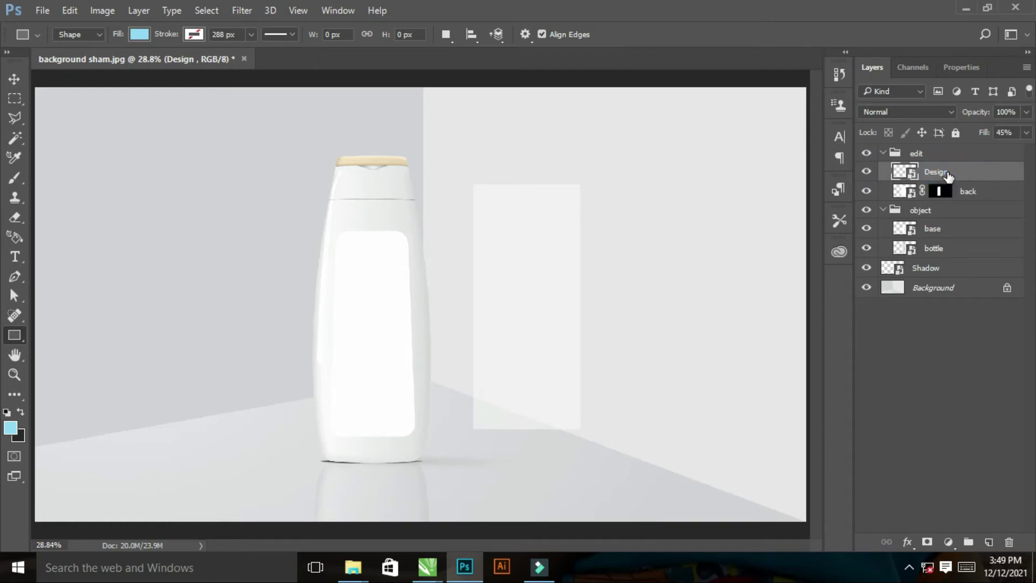
Distort the Design layer onto the bottle, pulling its bottom corners in to fit
key("ctrl+t")
right_click(538, 252)
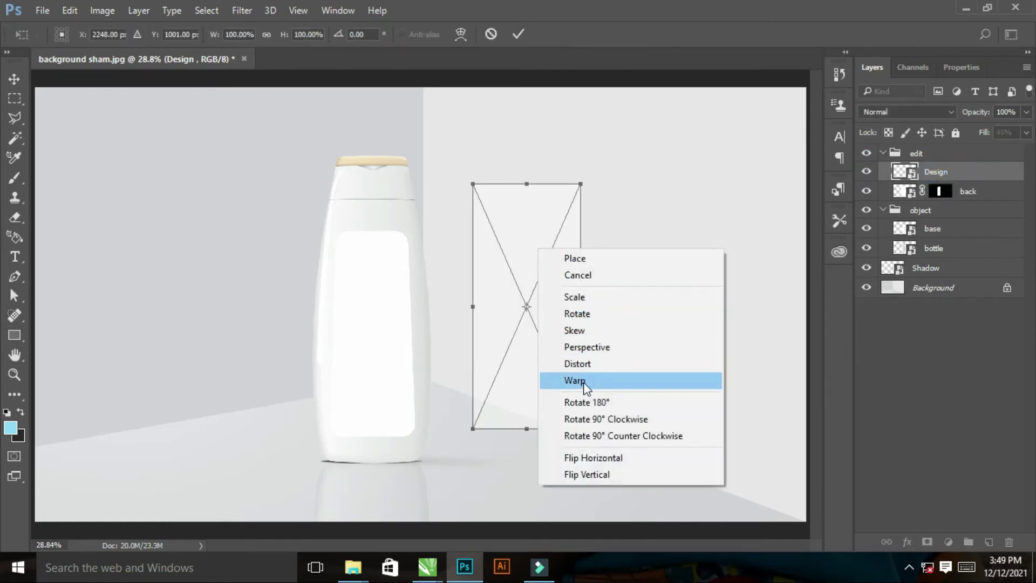
left_click(589, 364)
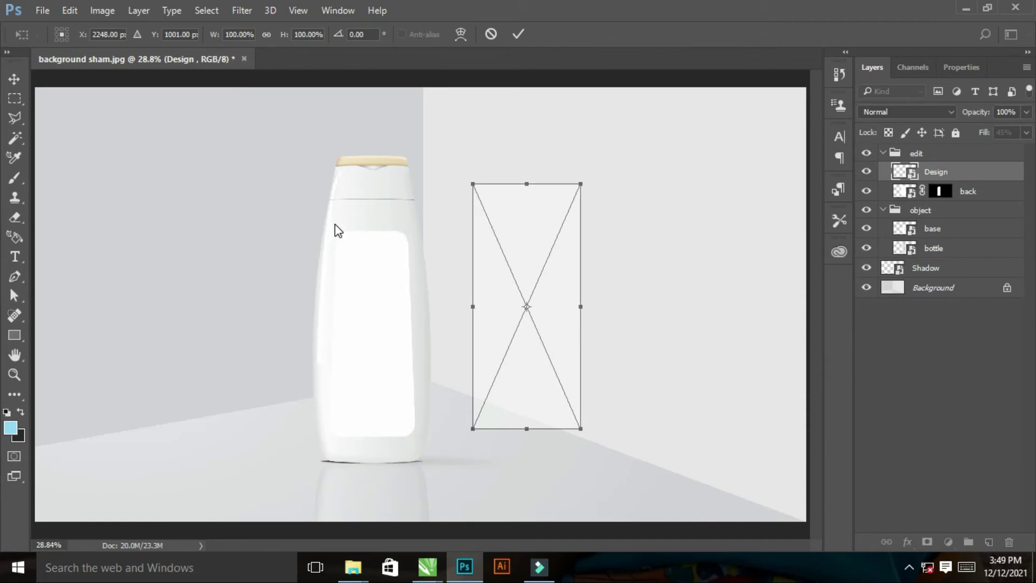
left_click_drag(538, 352, 381, 382)
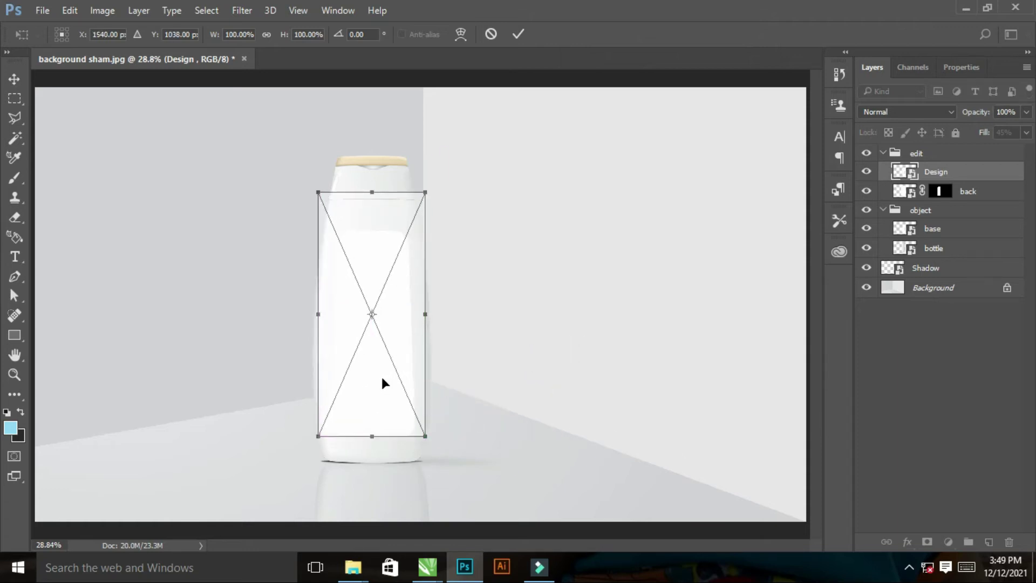
left_click_drag(280, 347, 493, 447)
left_click_drag(38, 297, 553, 426)
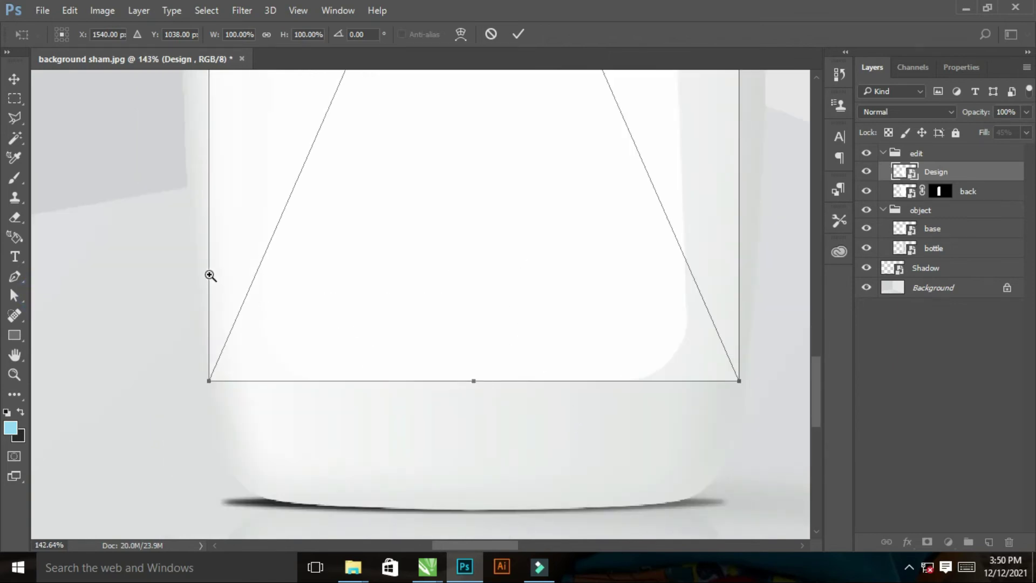
left_click_drag(209, 272, 545, 242)
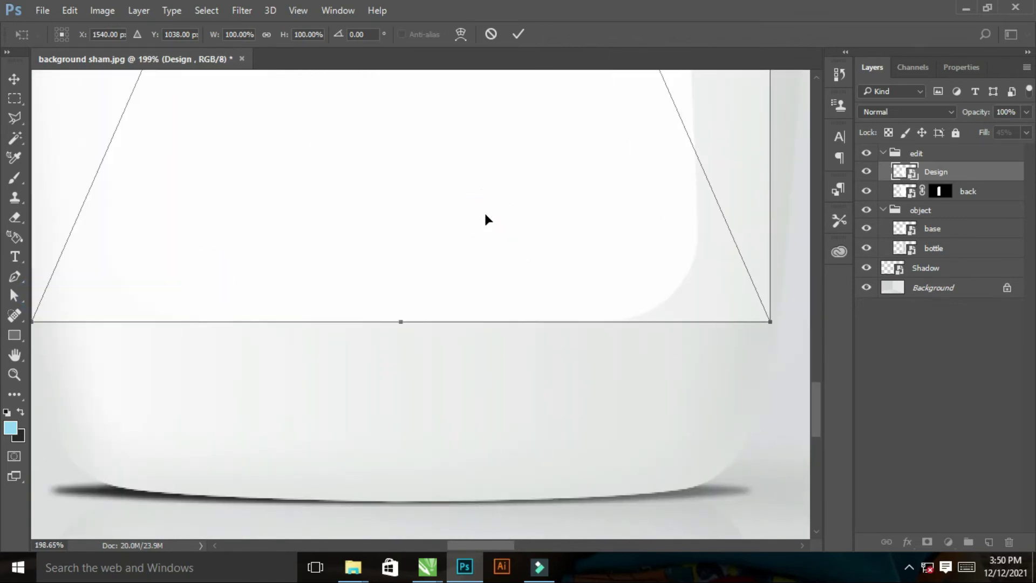
left_click_drag(486, 214, 485, 221)
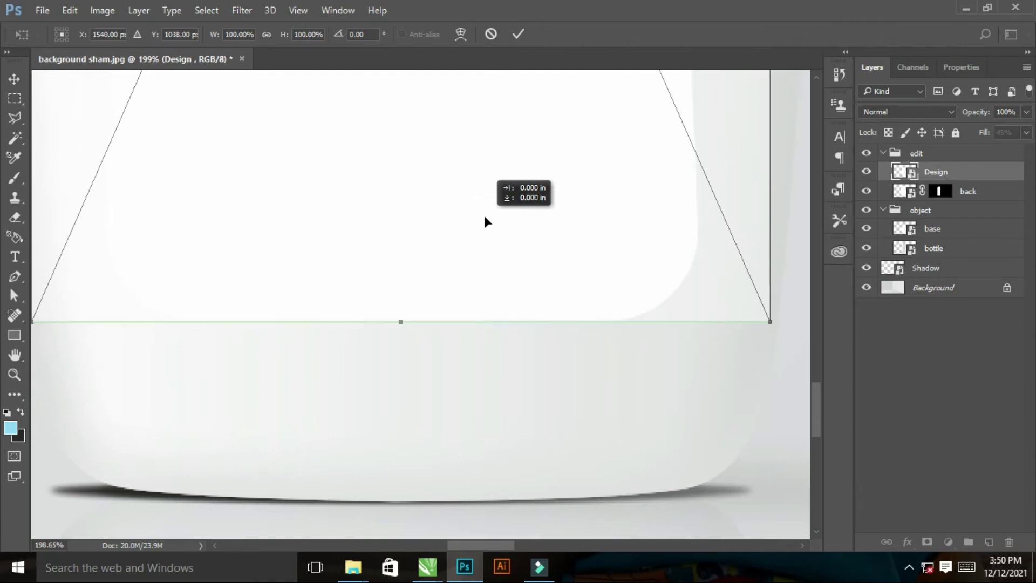
left_click_drag(484, 218, 490, 220)
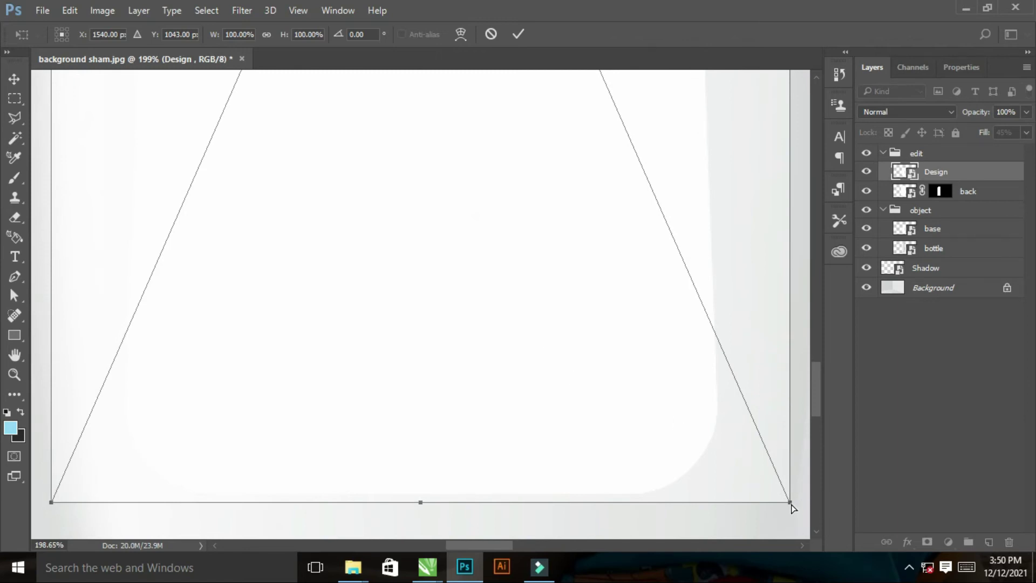
left_click_drag(790, 503, 721, 501)
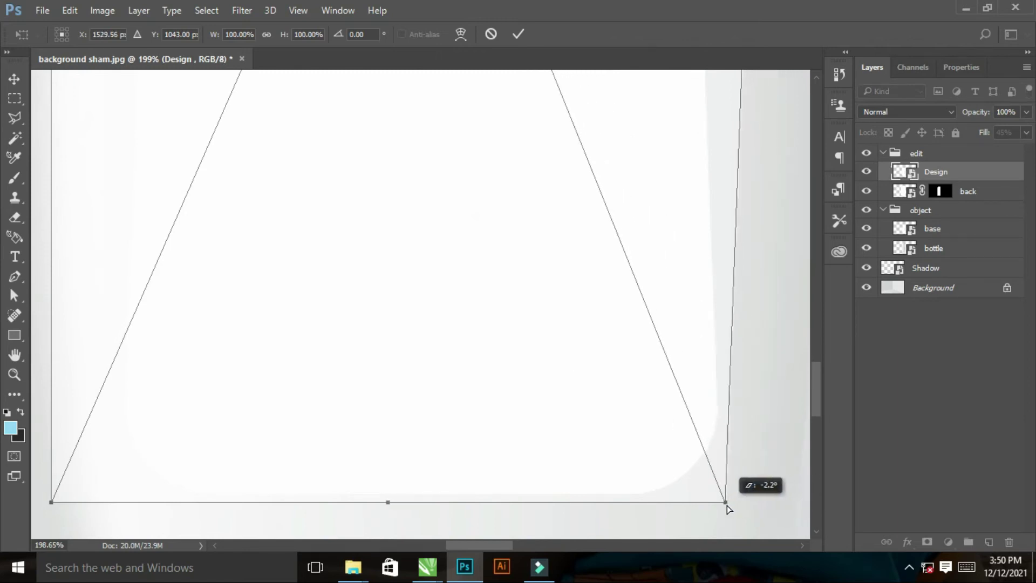
left_click_drag(348, 400, 589, 387)
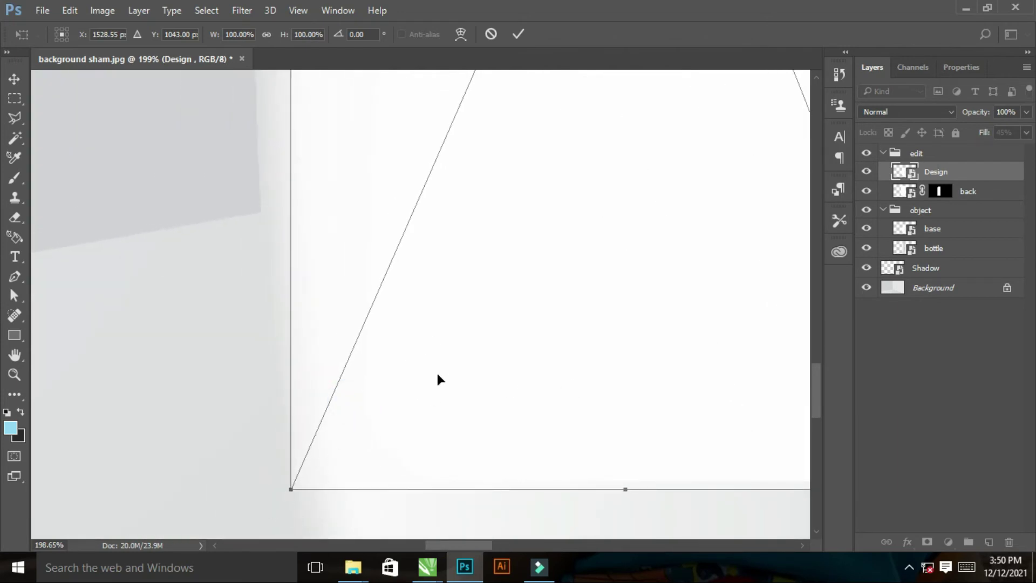
scroll(437, 379, "down", 2)
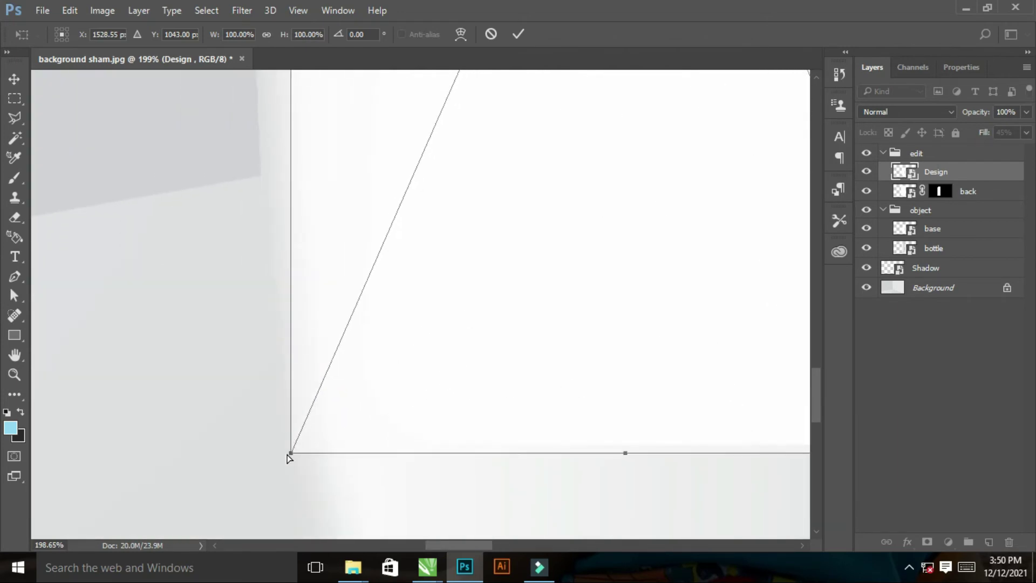
left_click_drag(291, 452, 361, 452)
Lower the Design layer's top edge to the label panel, taper its top corners, and commit
key("ctrl+0")
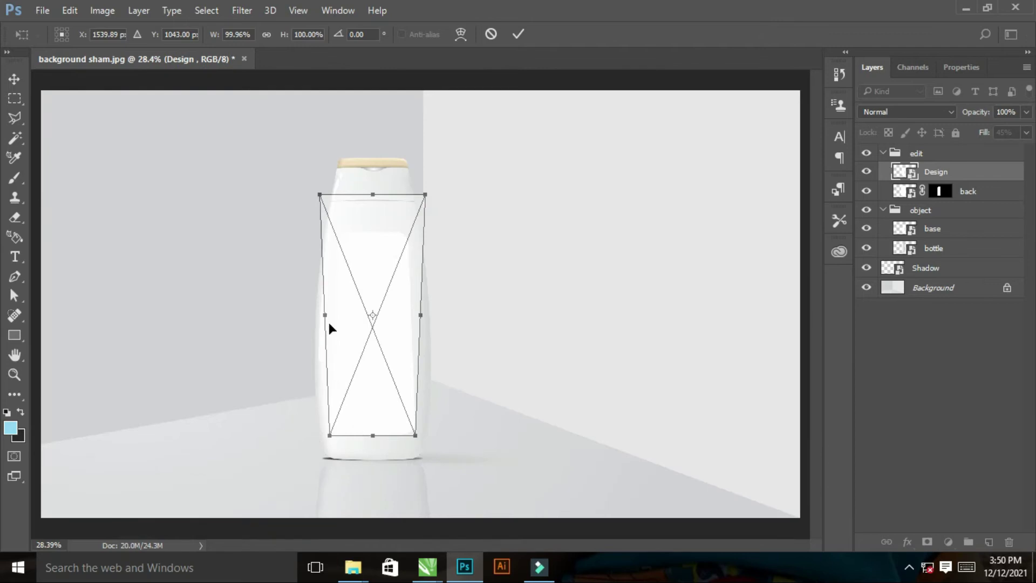
left_click_drag(273, 316, 531, 424)
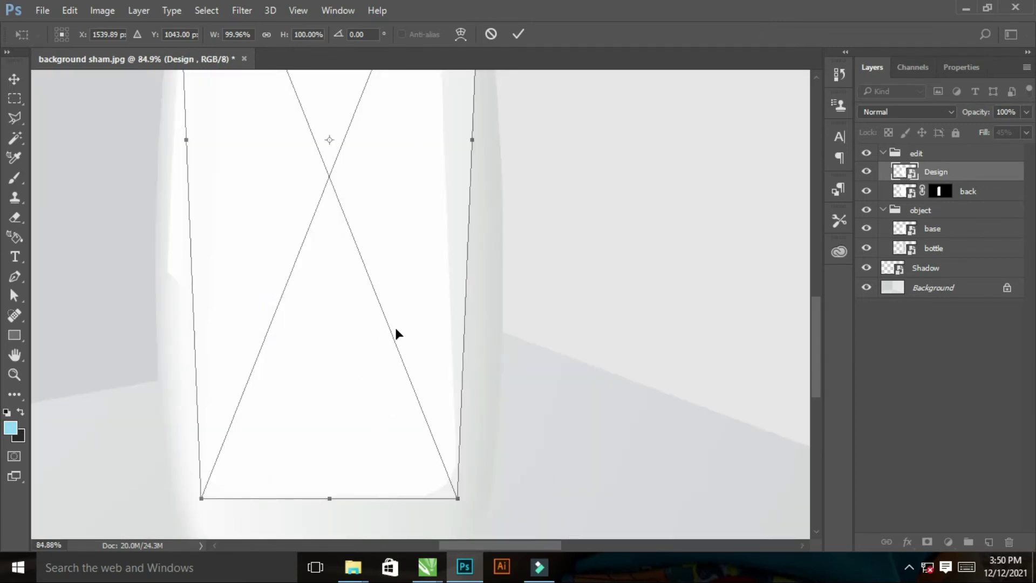
left_click_drag(358, 157, 346, 278)
left_click_drag(340, 113, 361, 262)
left_click_drag(358, 205, 359, 277)
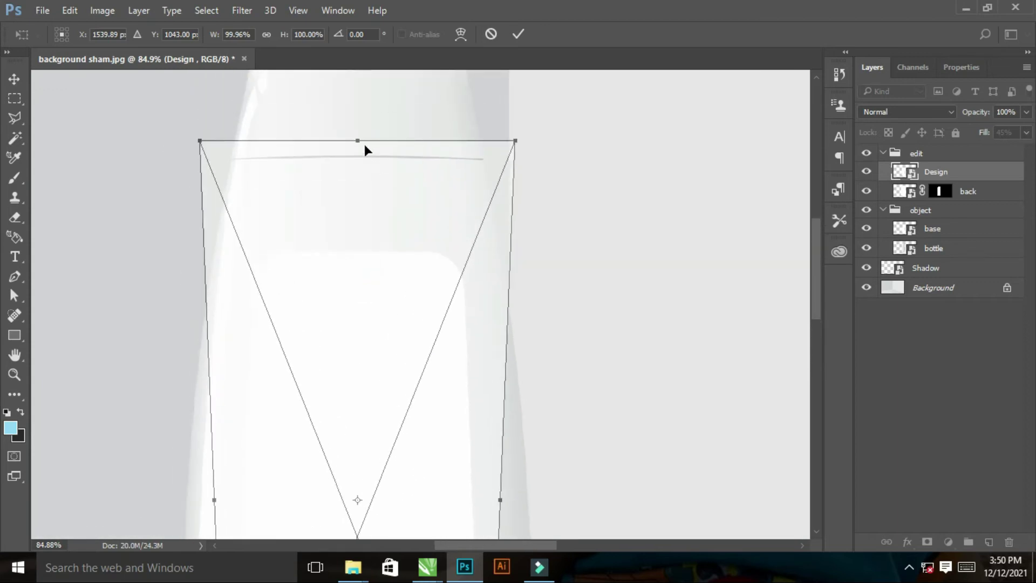
left_click_drag(357, 143, 357, 243)
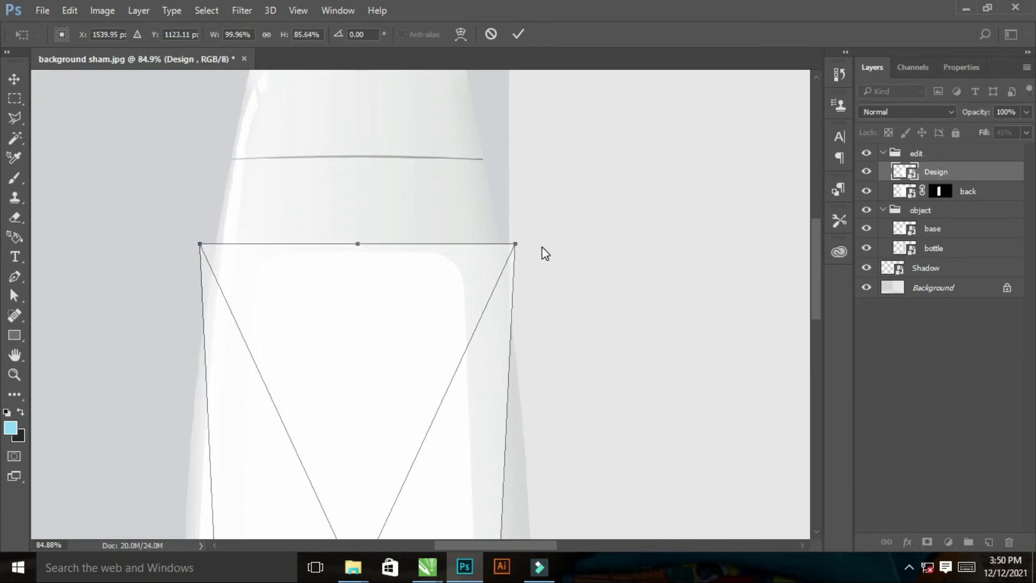
left_click_drag(515, 246, 469, 246)
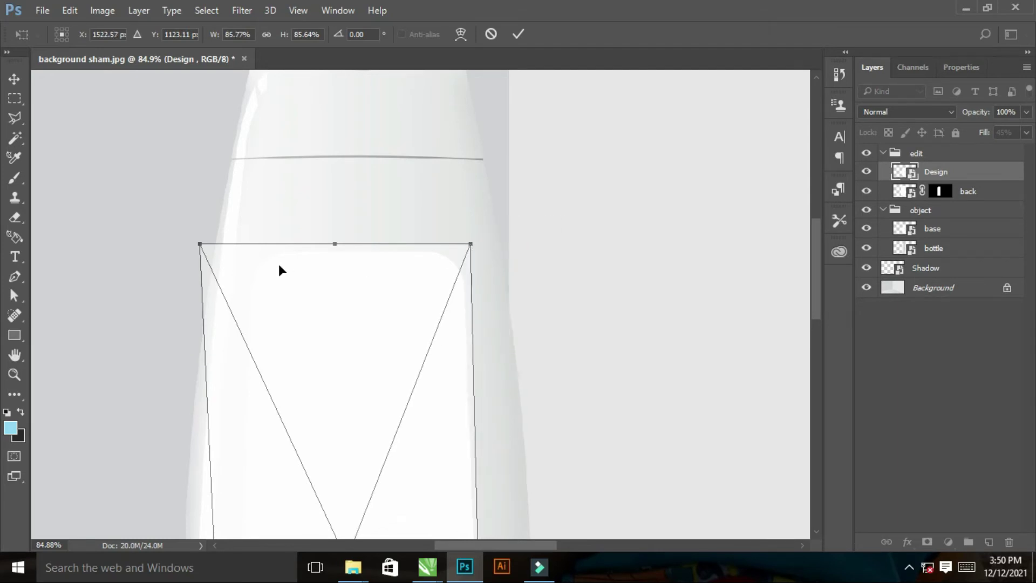
left_click_drag(199, 247, 250, 246)
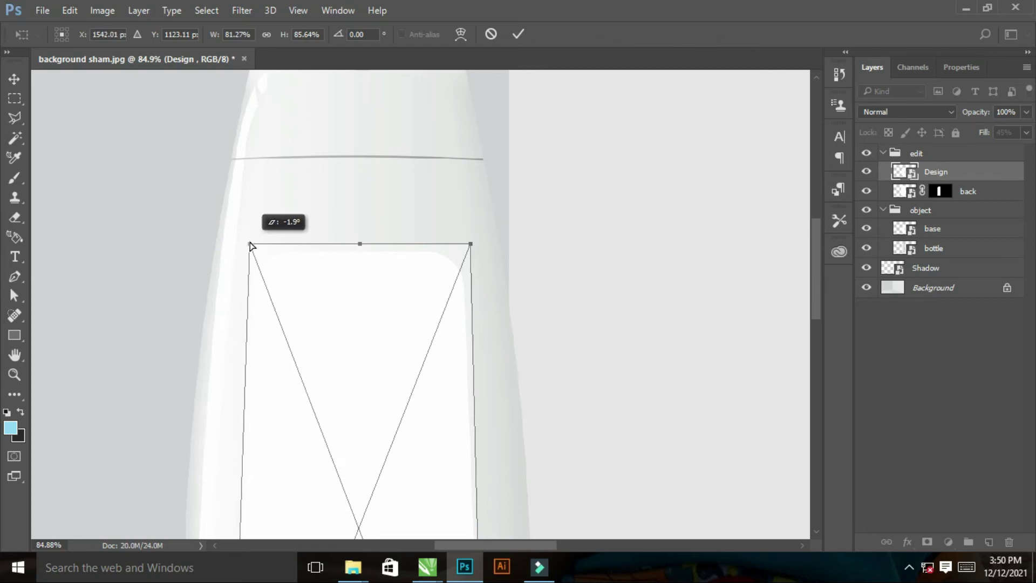
left_click_drag(205, 221, 380, 347)
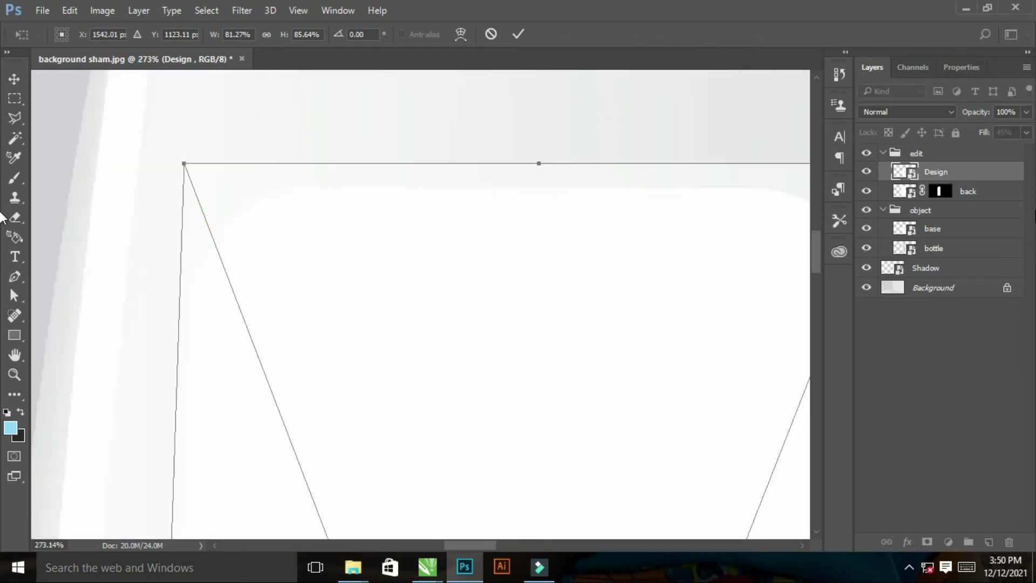
left_click(866, 193)
key("Return")
Hide the back layer and distort Design's top edge and top-right corner slightly inward
left_click(866, 192)
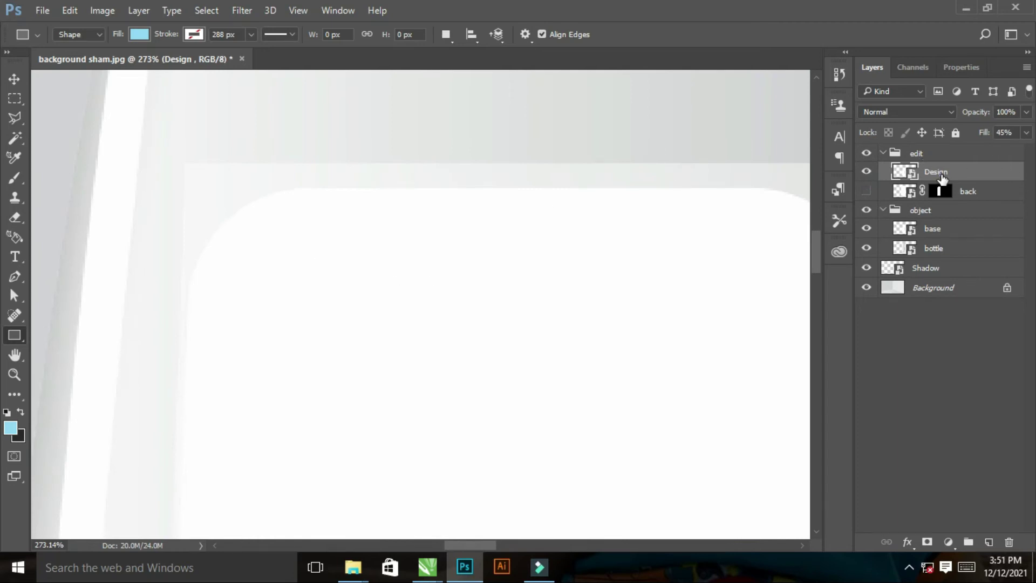
key("ctrl+t")
right_click(440, 261)
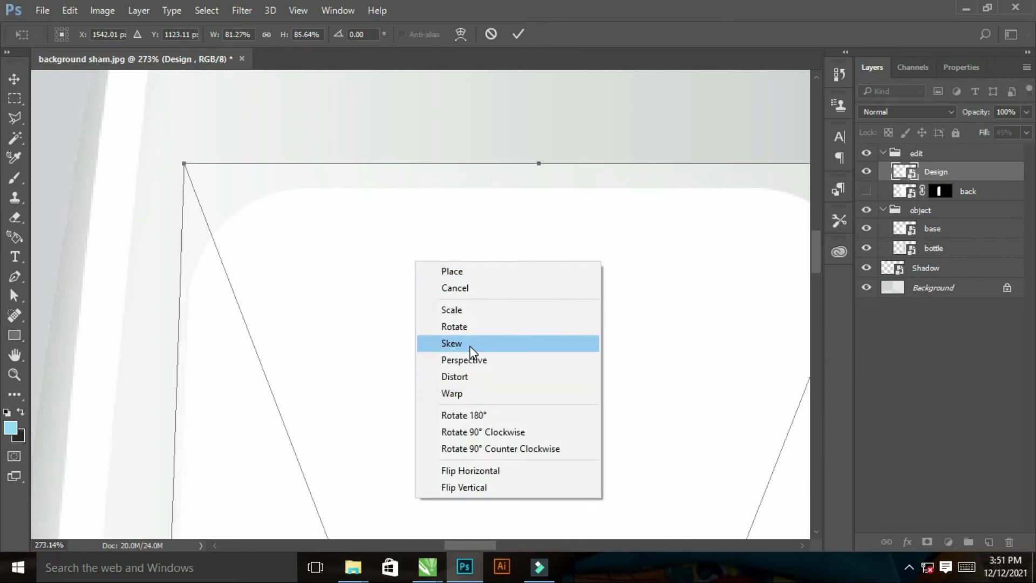
left_click(465, 378)
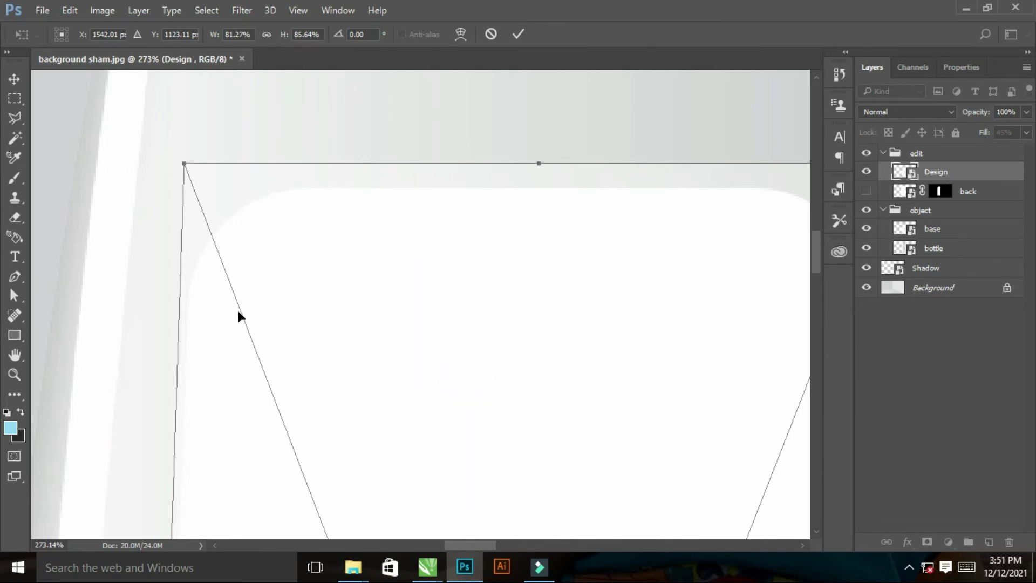
scroll(238, 313, "right", 3)
left_click_drag(380, 139, 381, 151)
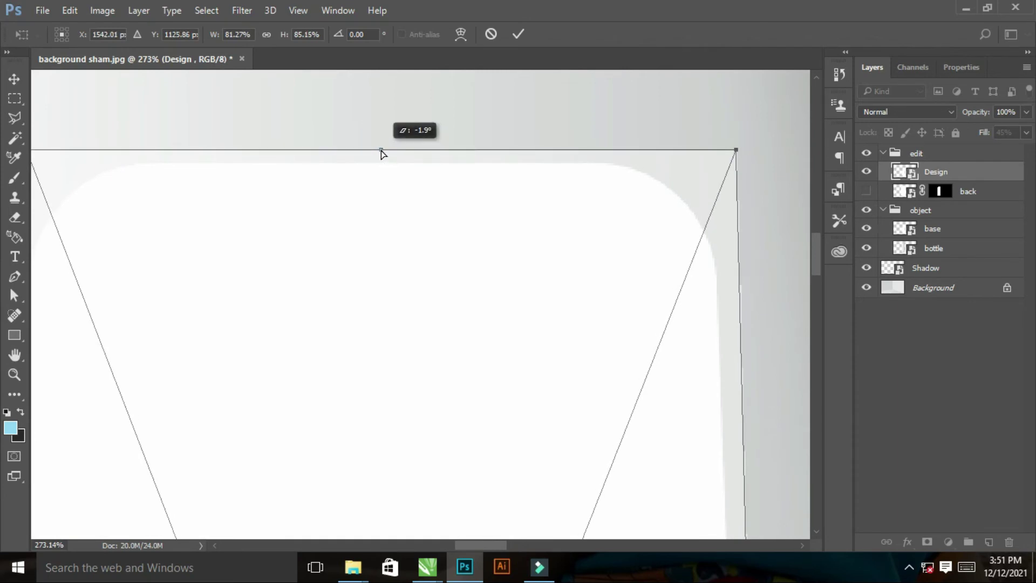
mouse_move(431, 248)
left_mouse_down()
mouse_move(634, 223)
mouse_move(458, 244)
left_mouse_up()
left_click_drag(761, 149, 754, 150)
Lower the Design layer's bottom edge slightly to match the label panel
scroll(679, 400, "down", 3)
scroll(677, 401, "down", 2)
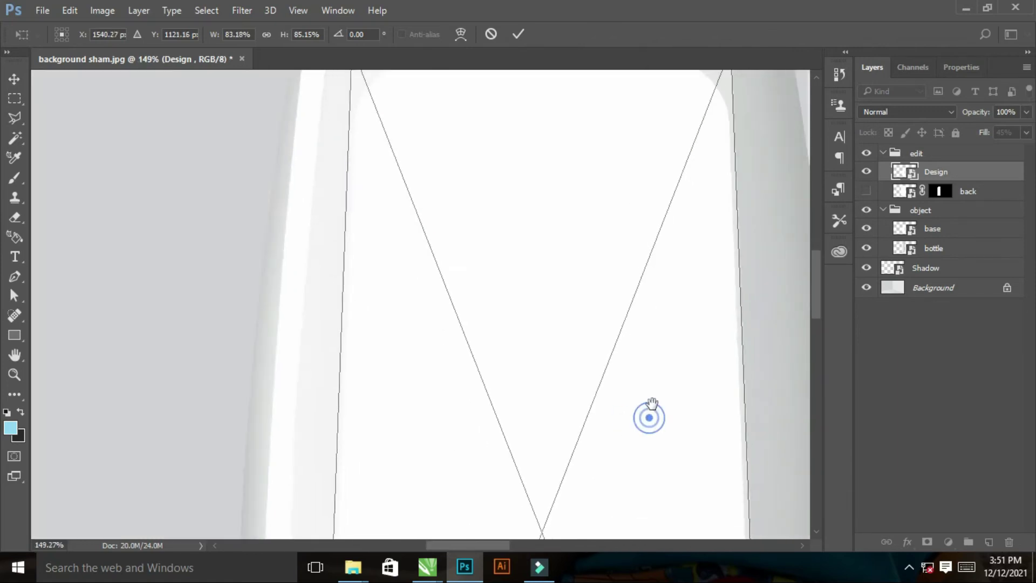
scroll(652, 416, "down", 4)
scroll(618, 433, "down", 4)
left_click_drag(599, 347, 593, 319)
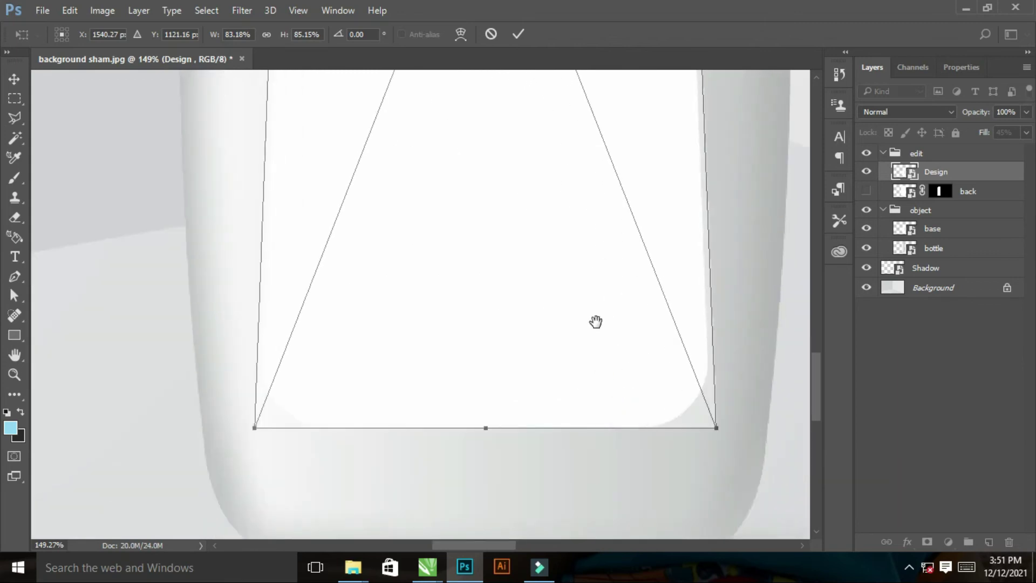
left_click_drag(485, 402, 485, 407)
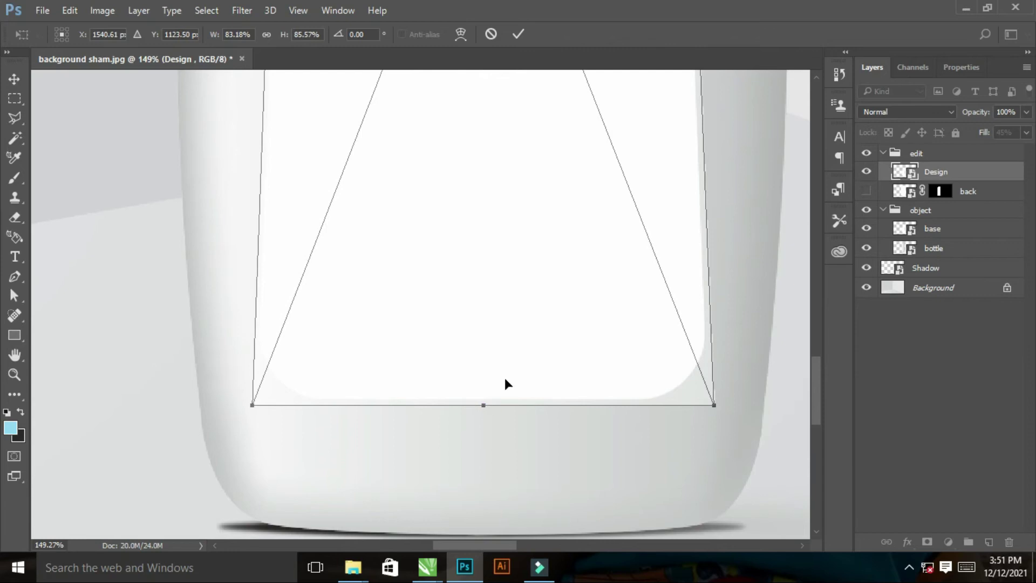
scroll(505, 381, "up", 10)
left_click_drag(410, 434, 410, 499)
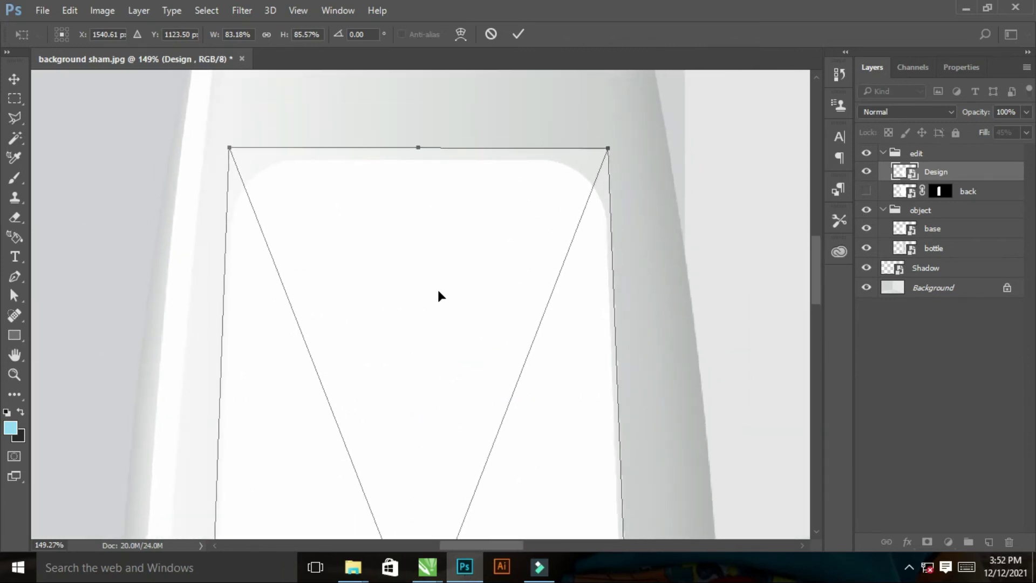
key("ctrl+0")
left_click_drag(324, 199, 487, 462)
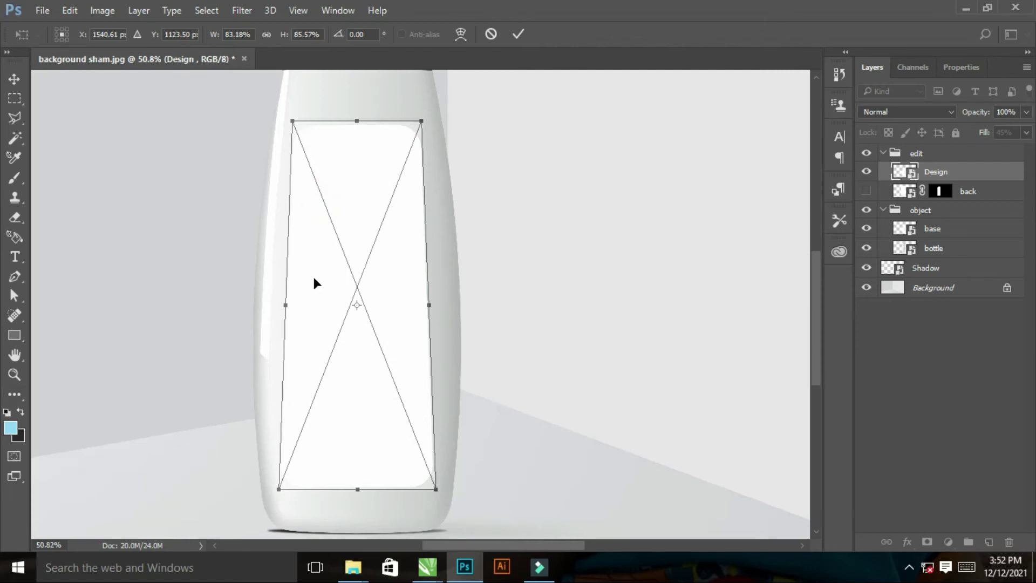
Warp the Design layer, bowing its sides, top and bottom edges to the bottle's curve
right_click(315, 280)
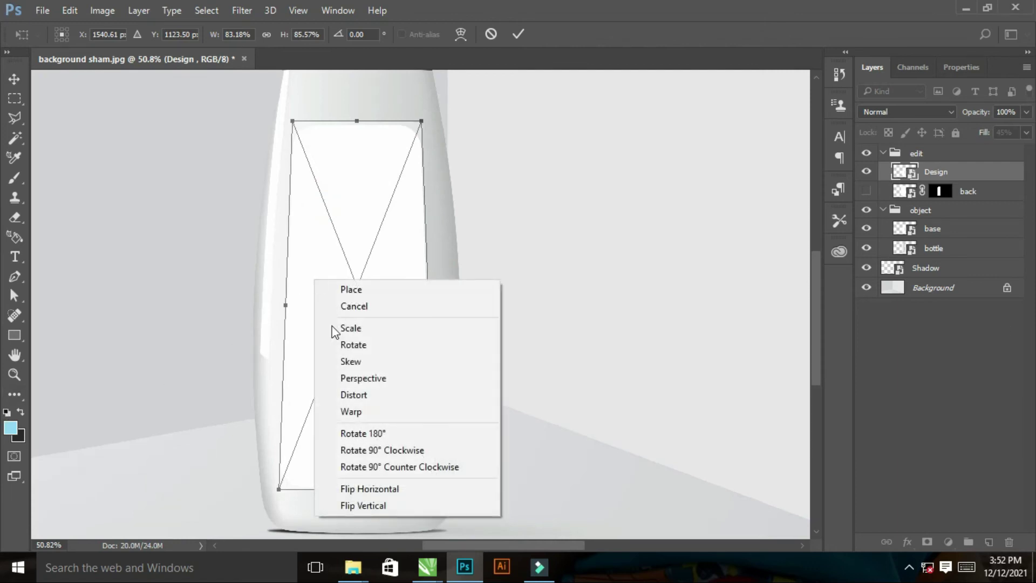
left_click(355, 415)
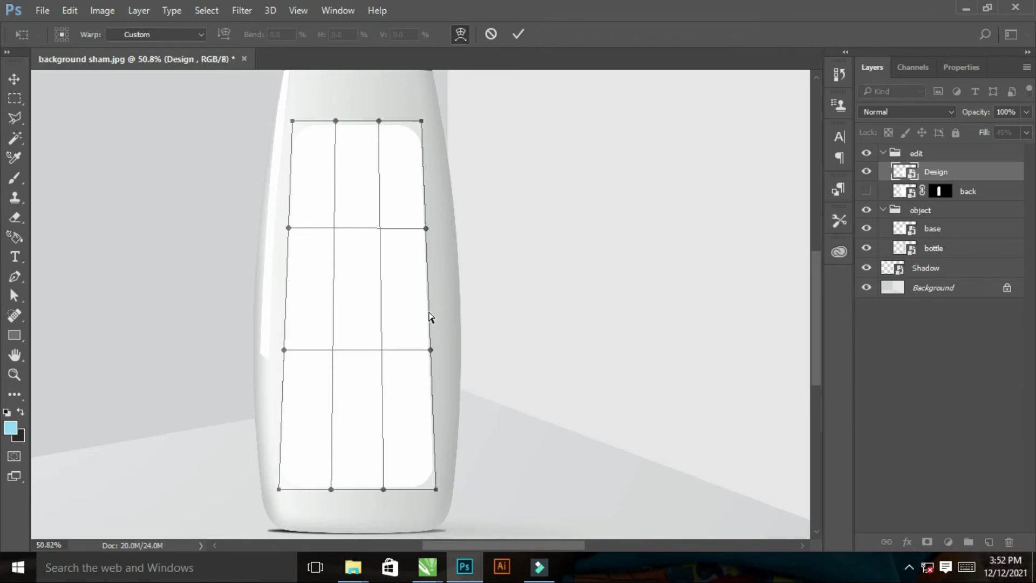
left_click_drag(429, 311, 432, 312)
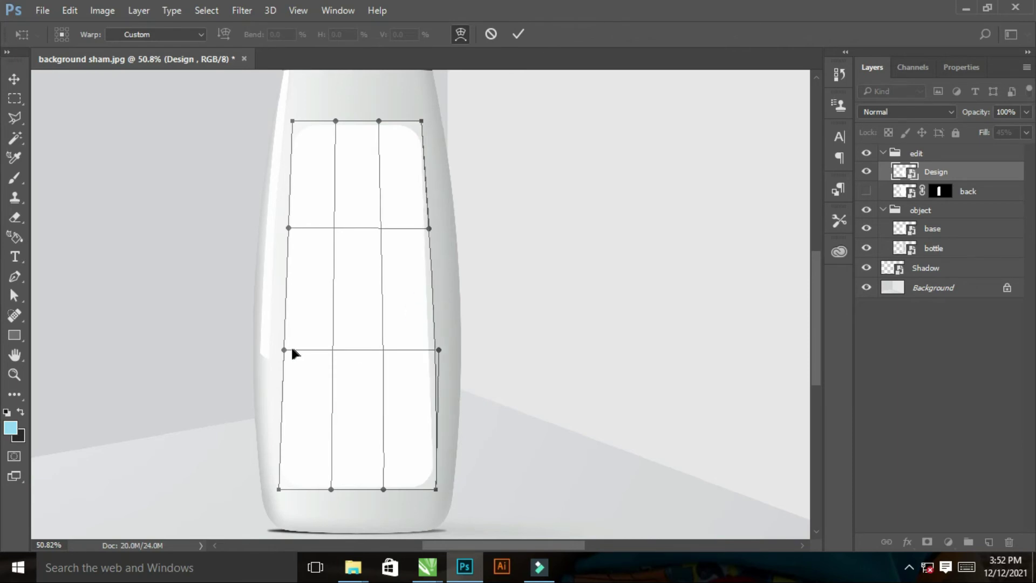
left_click_drag(283, 350, 279, 344)
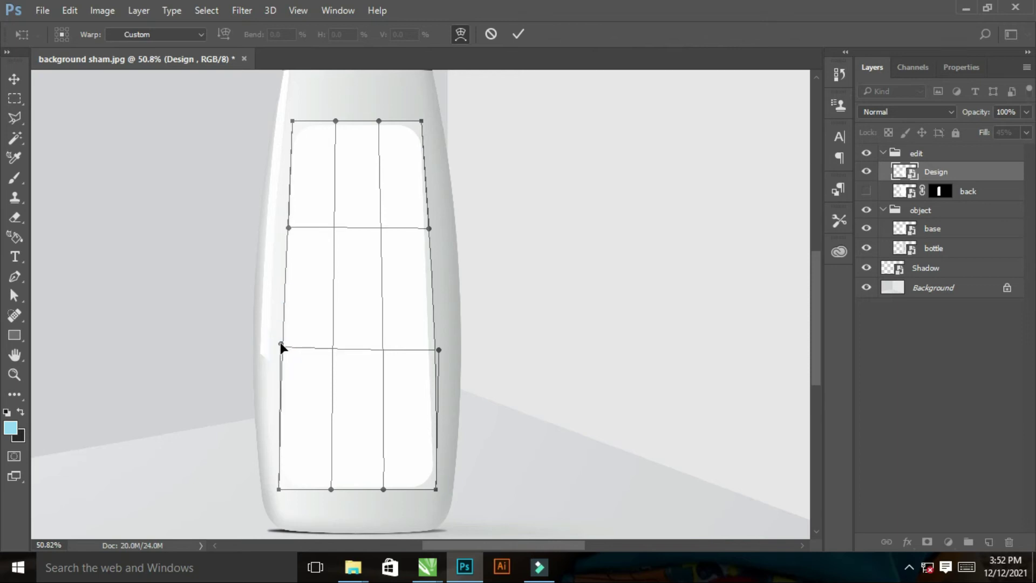
left_click_drag(279, 344, 281, 321)
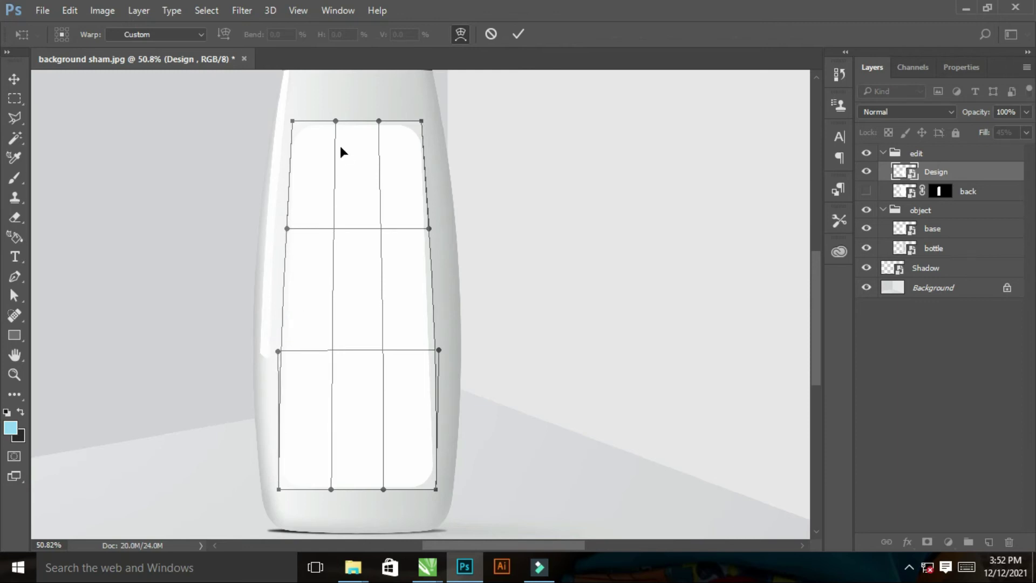
left_click(351, 124)
left_click_drag(355, 129, 354, 125)
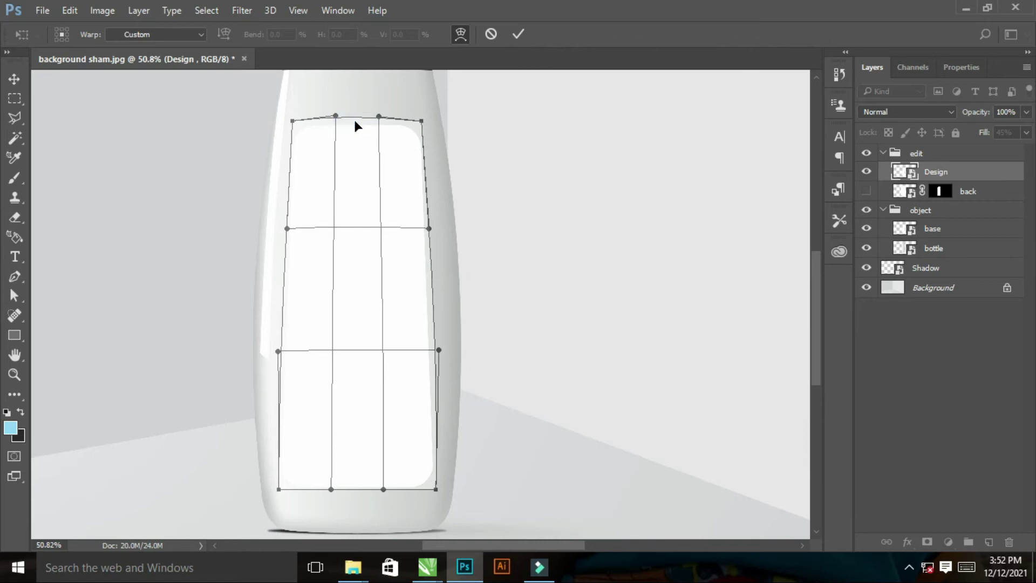
left_click_drag(355, 473, 355, 475)
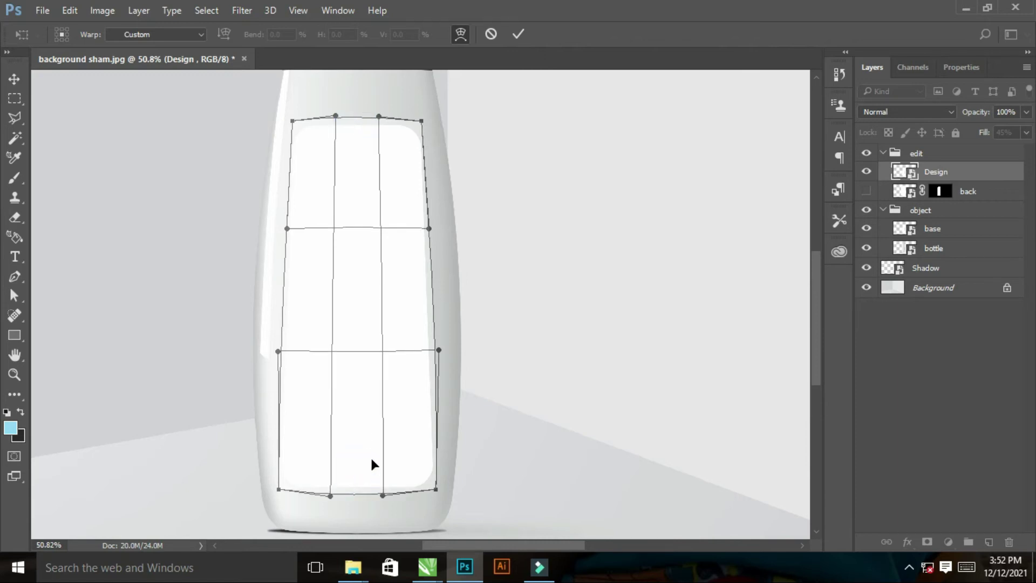
key("u")
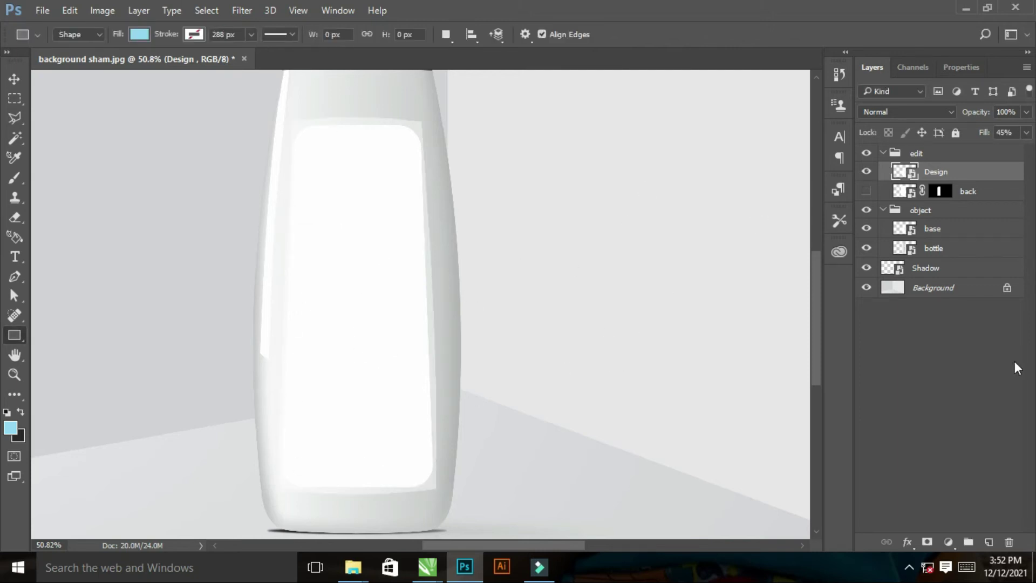
Mask Design to the base shape, show back, and set both layers' fill to 100%
left_click(910, 233, "ctrl")
left_click(927, 541)
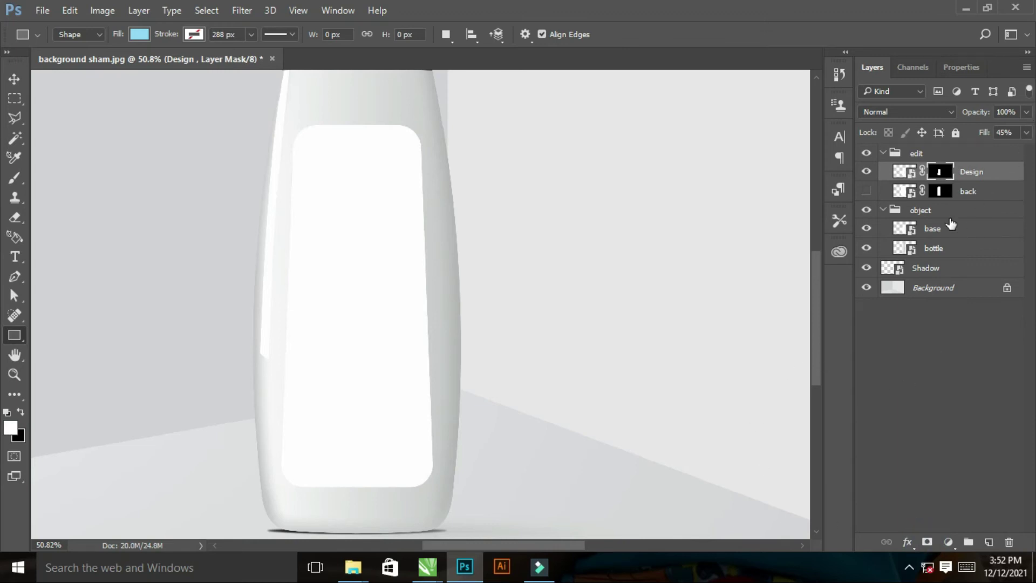
left_click(866, 192)
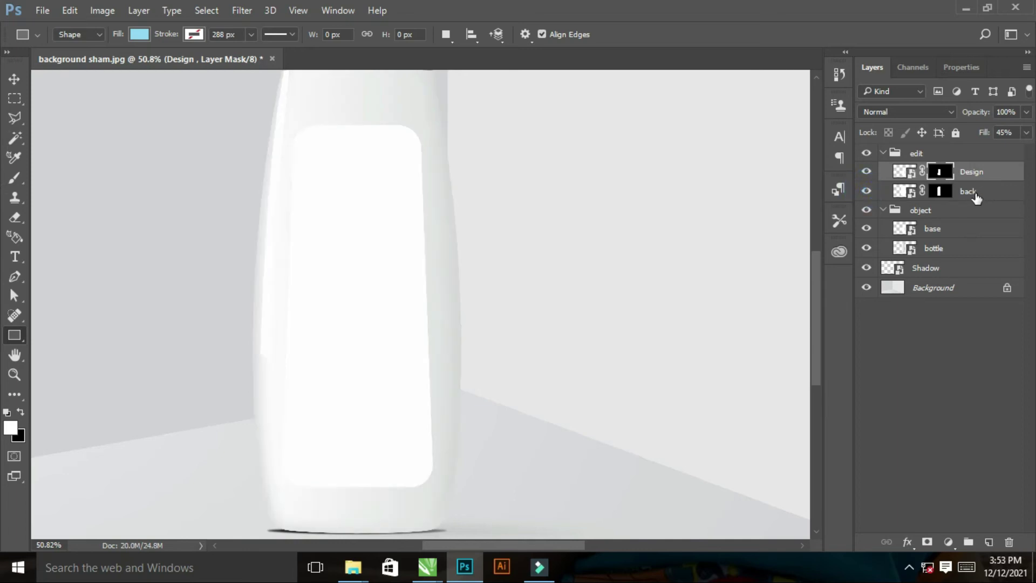
left_click(971, 192, "shift")
left_click(1026, 133)
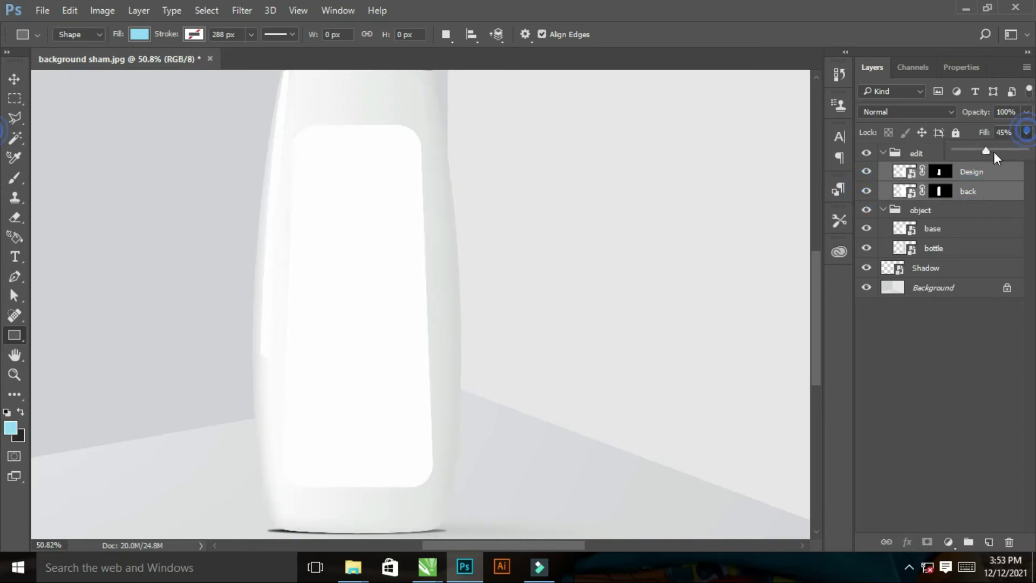
left_click_drag(986, 151, 1035, 151)
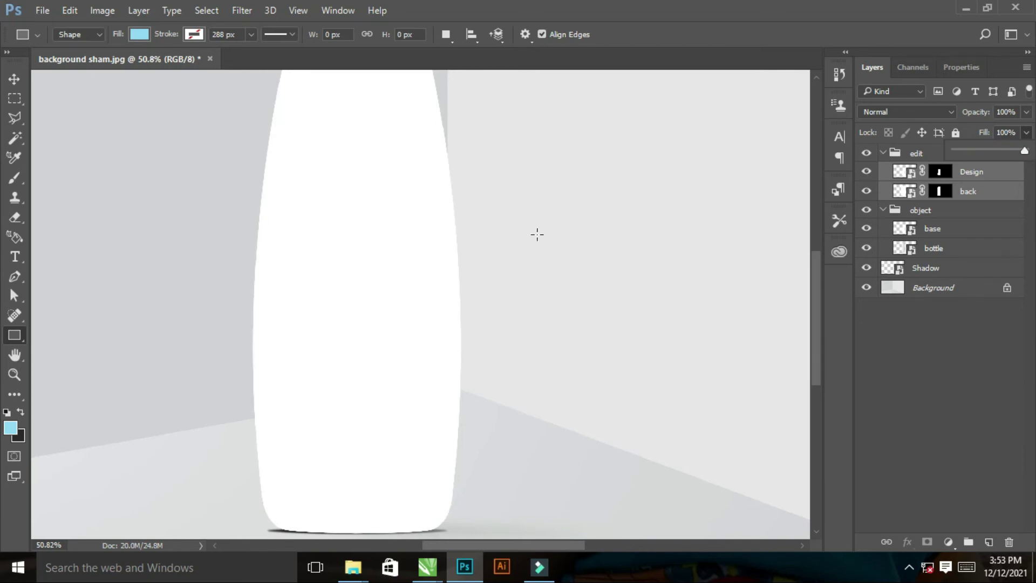
key("ctrl+0")
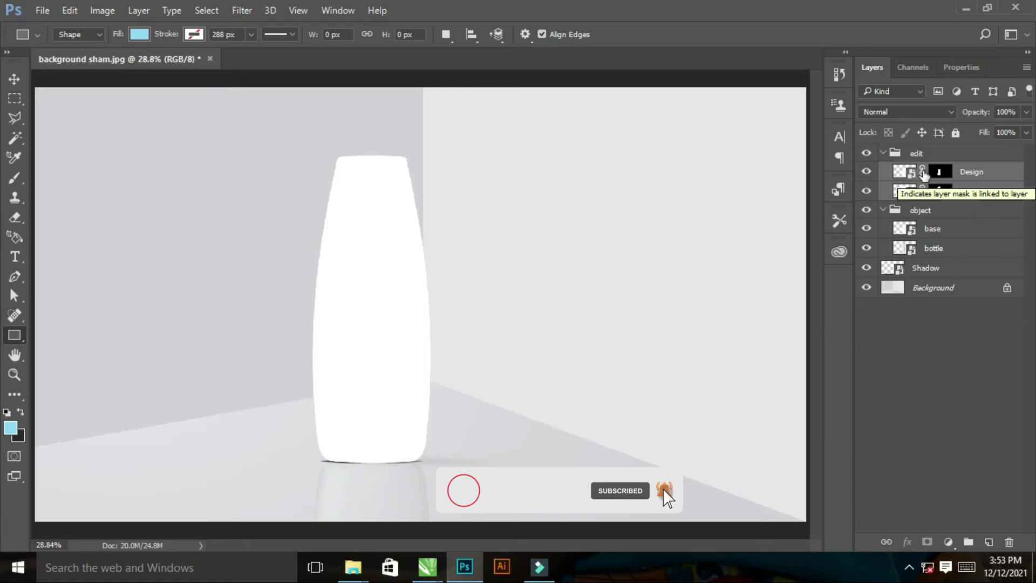
Place the Design shampoo artwork in the Design smart object, stretch it to the page, and save
double_click(906, 171)
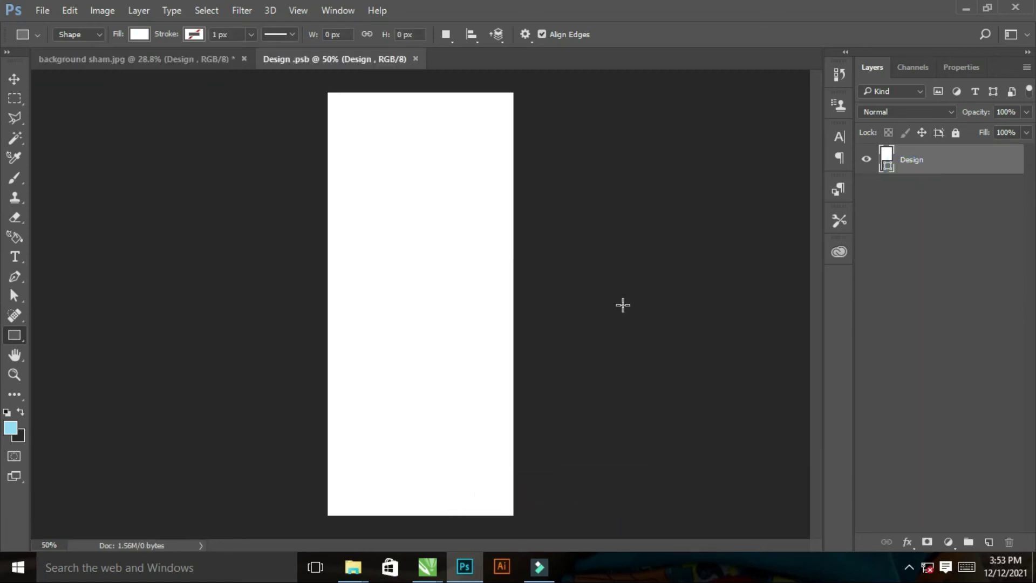
key("super+d")
mouse_move(369, 116)
left_mouse_down()
mouse_move(455, 248)
mouse_move(461, 306)
left_mouse_up()
key("super+d")
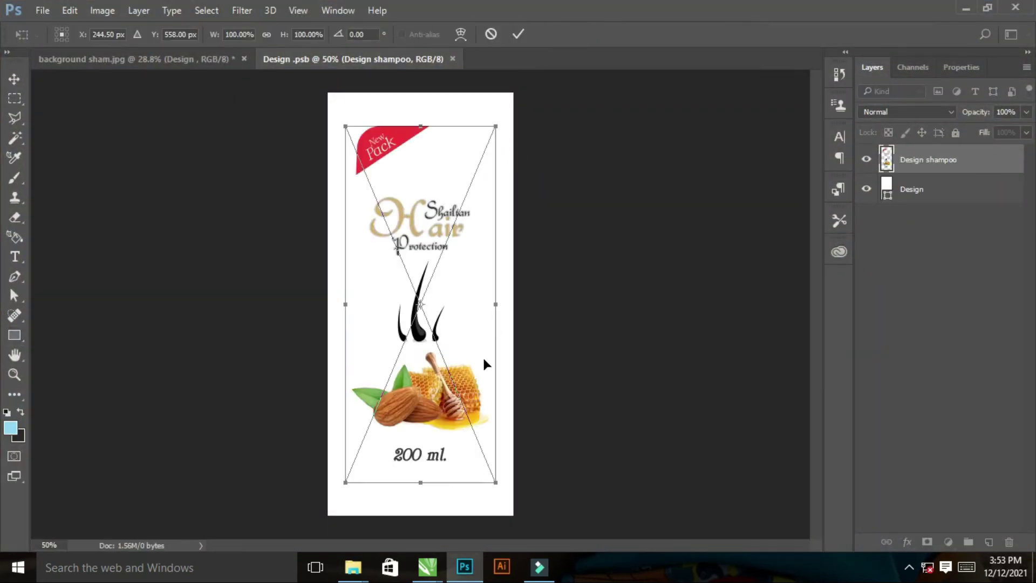
left_click_drag(422, 482, 423, 515)
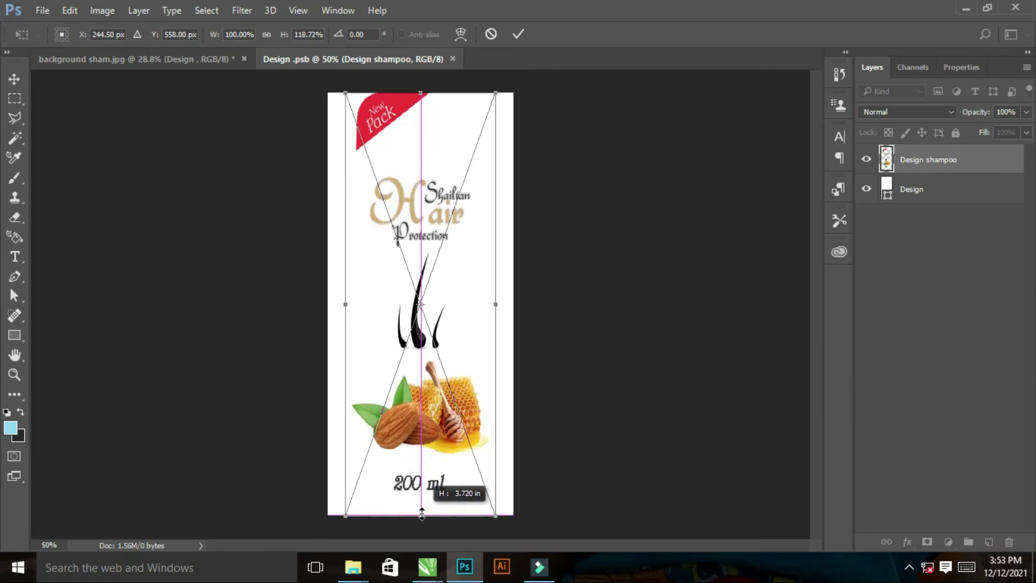
left_click_drag(499, 308, 516, 307)
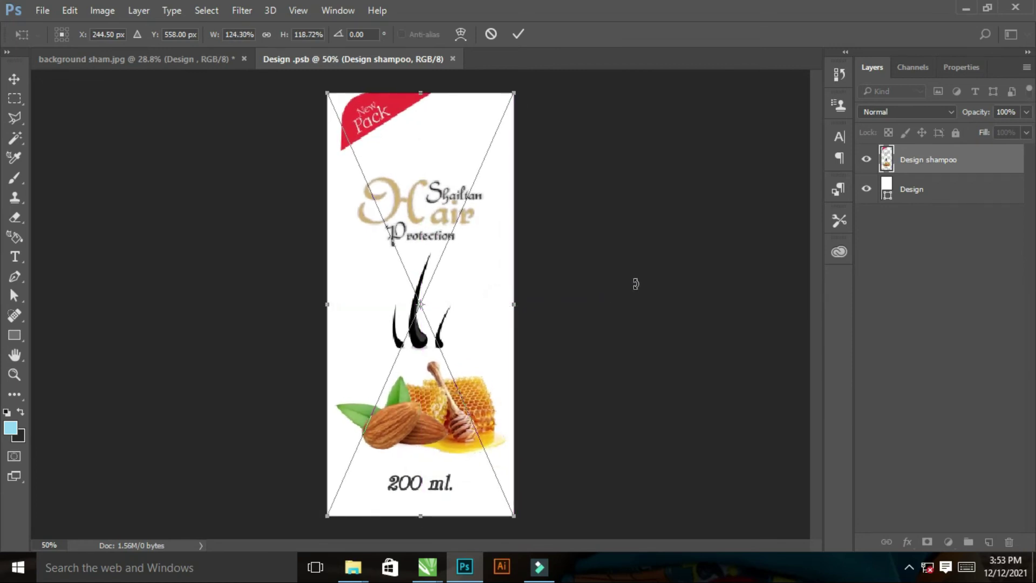
key("u")
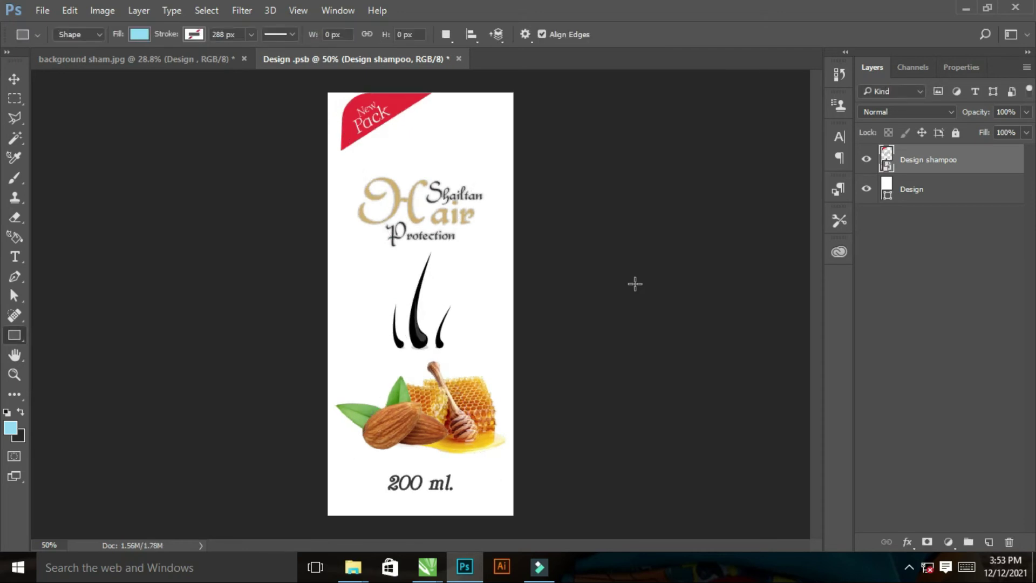
key("ctrl+s")
Close the label file and create a new empty layer with two copies
left_click(452, 57)
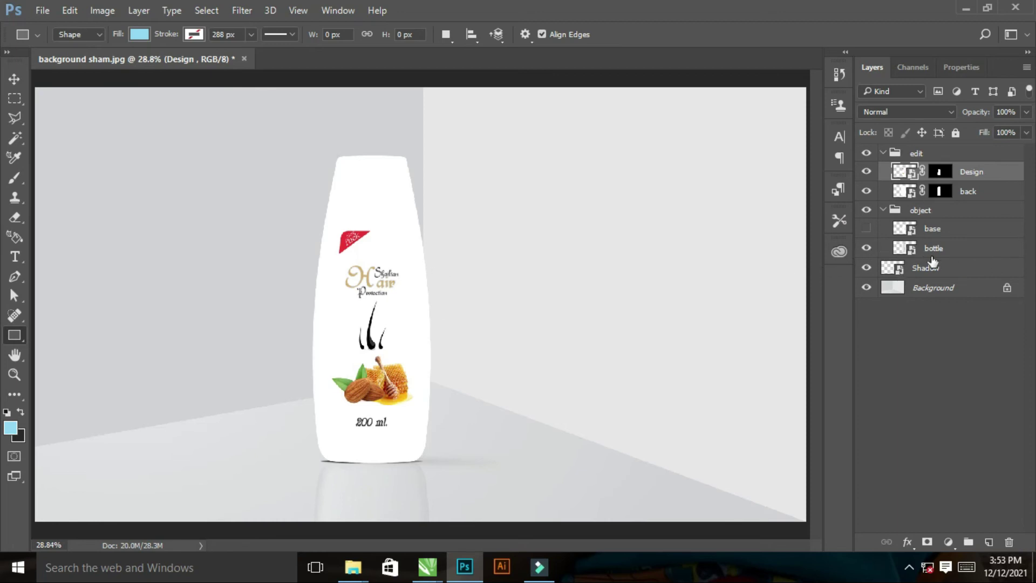
left_click_drag(910, 253, 914, 259)
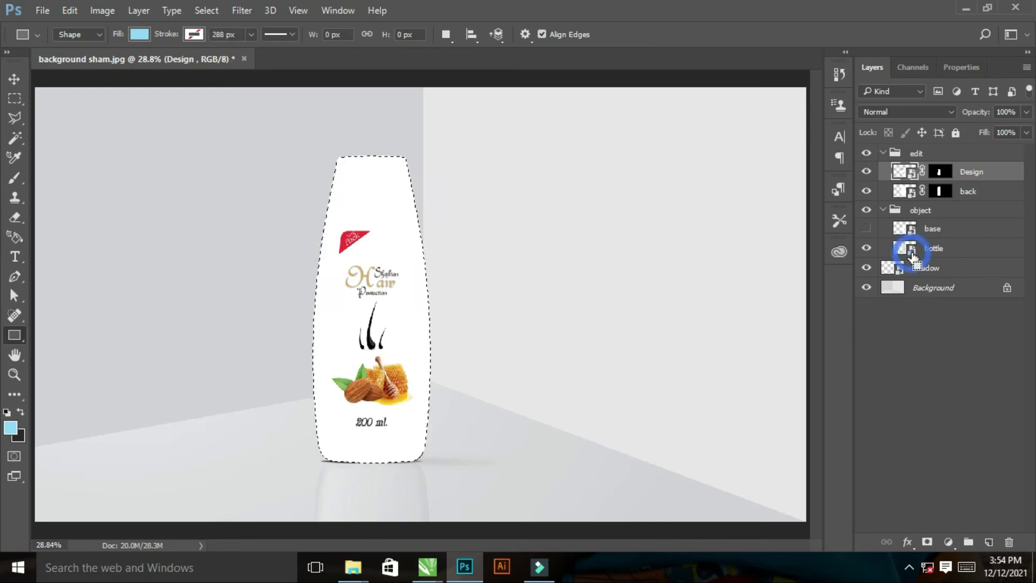
left_click(964, 255)
key("ctrl+d")
key("ctrl+shift+d")
key("ctrl+j")
key("ctrl+j")
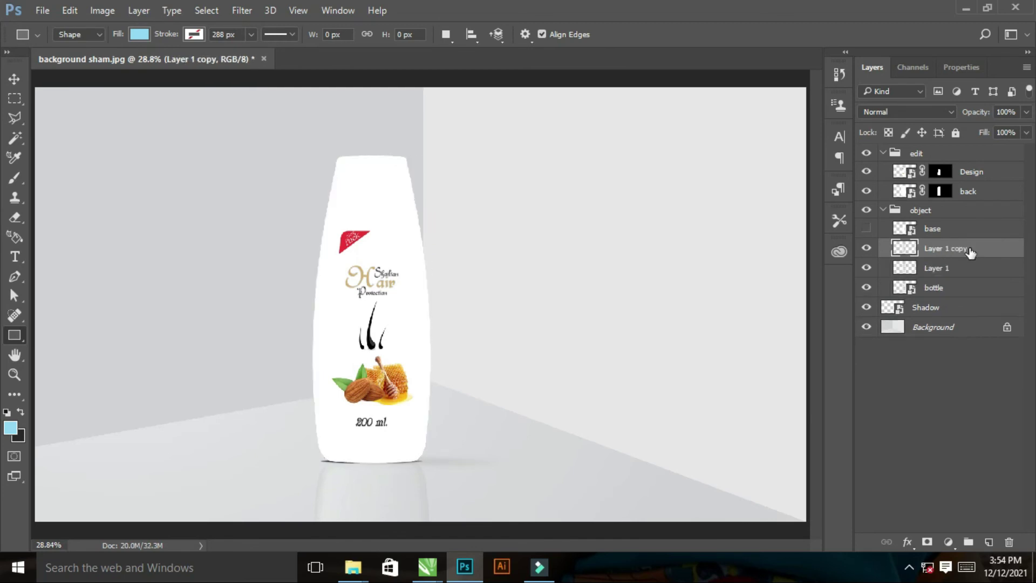
key("ctrl+j")
Move the three new layers above the edit group and group them as FX
left_click(961, 289, "shift")
left_click_drag(970, 254, 979, 150)
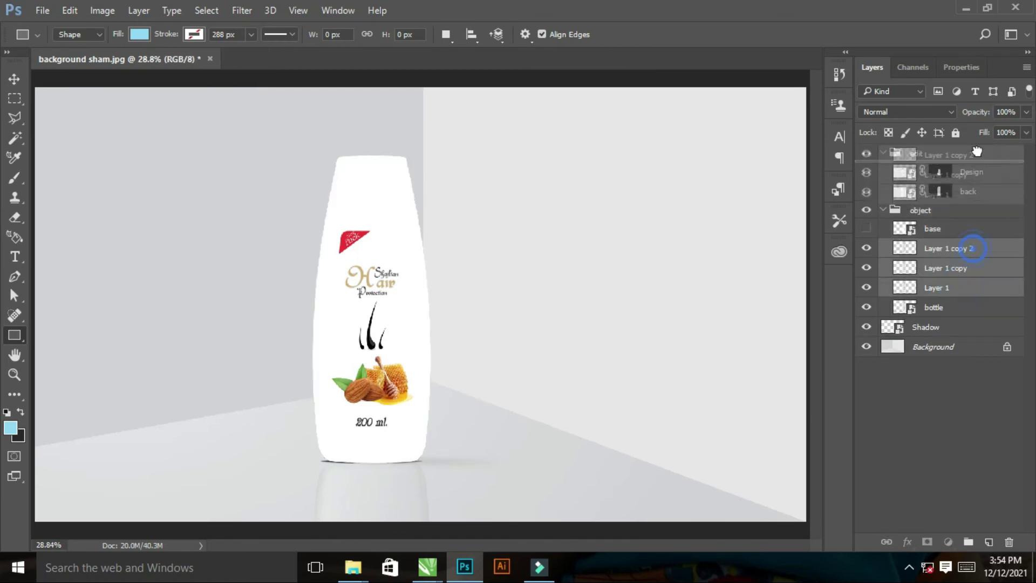
left_click_drag(933, 194, 968, 543)
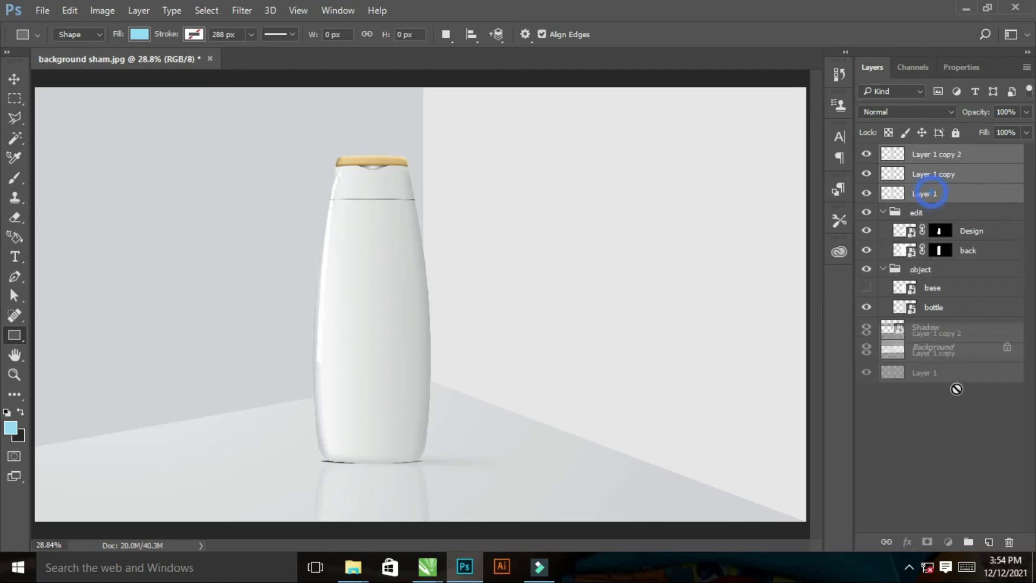
double_click(921, 154)
type("FX")
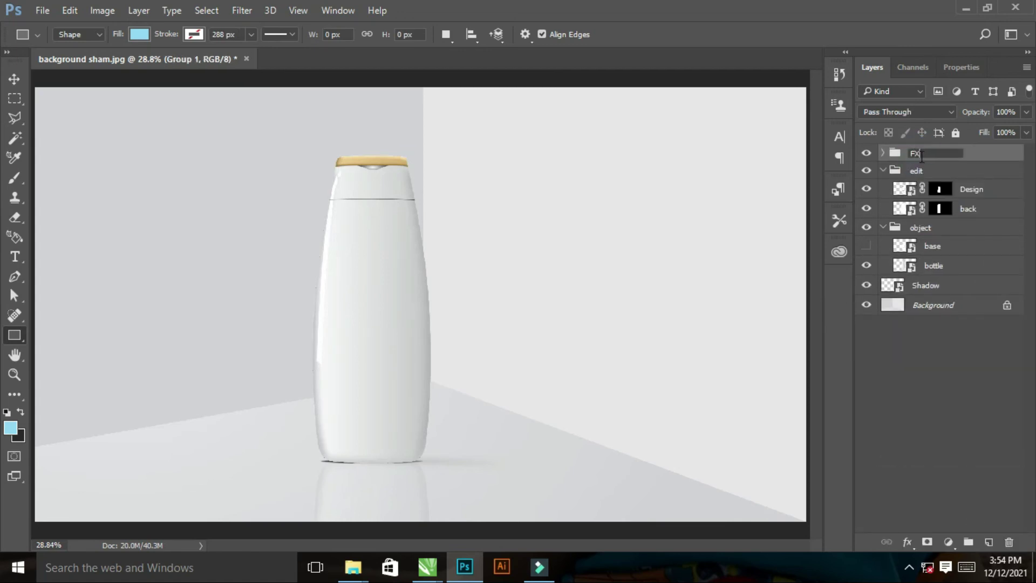
key("Return")
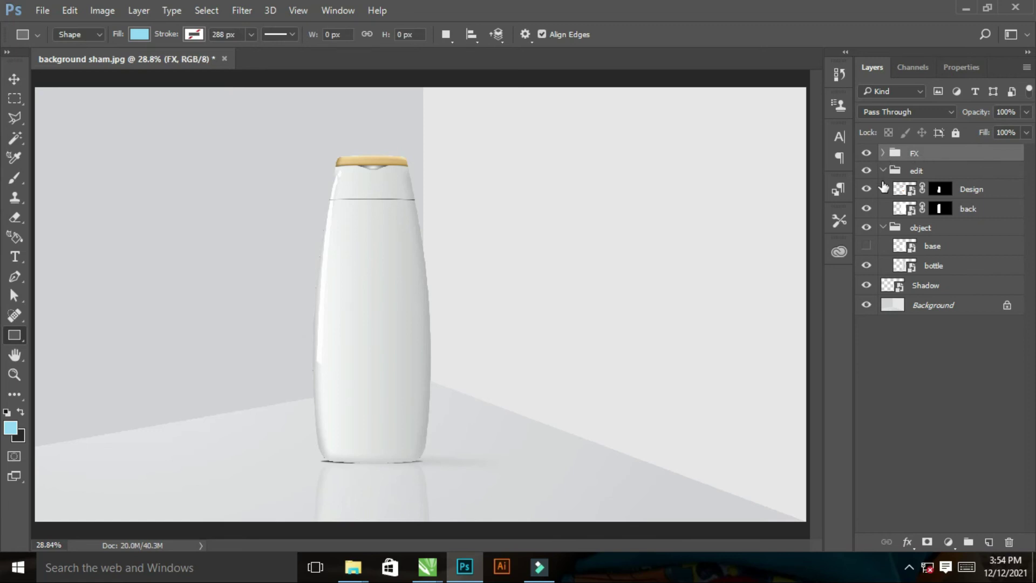
Rename Layer 1 and its two copies Shadow, Midtone and Light, bottom to top
left_click(881, 170)
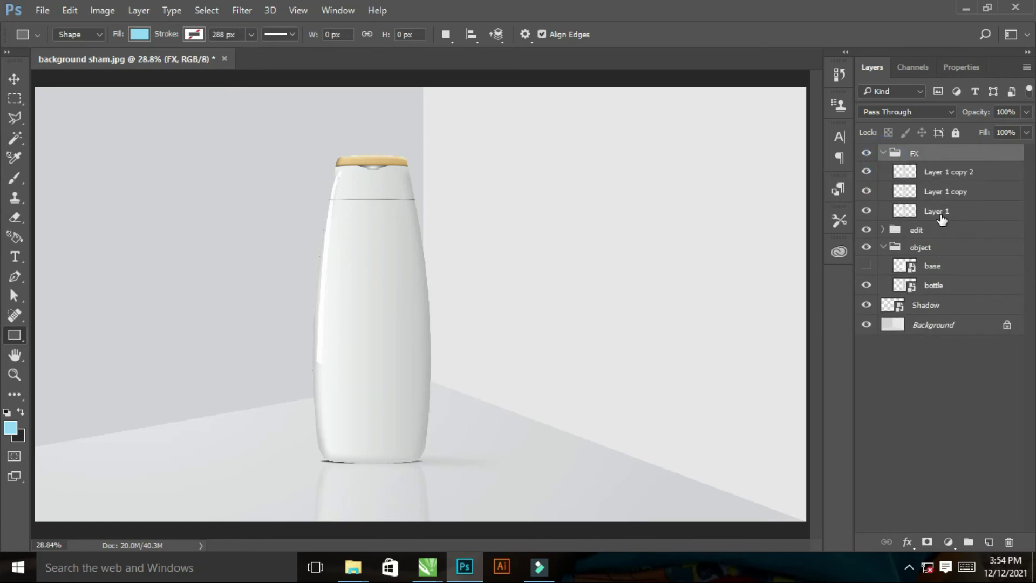
double_click(937, 212)
type("Shadow")
key("Return")
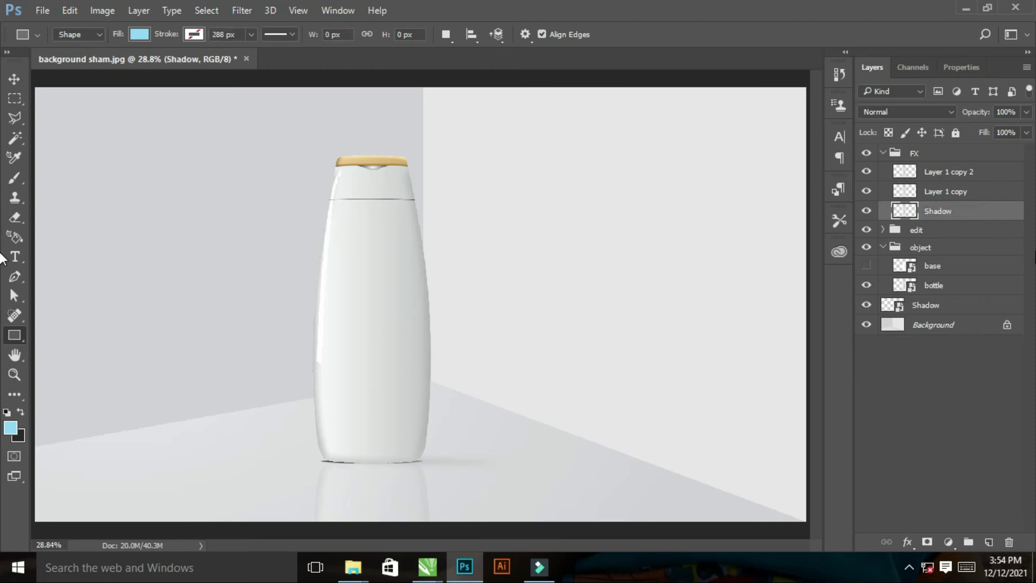
double_click(942, 192)
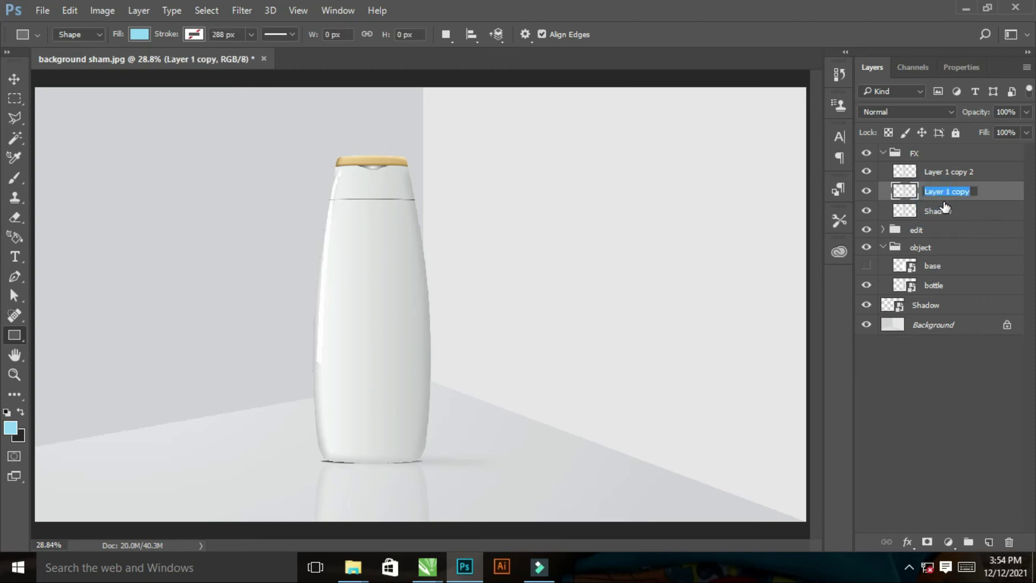
type("Midtone")
key("Return")
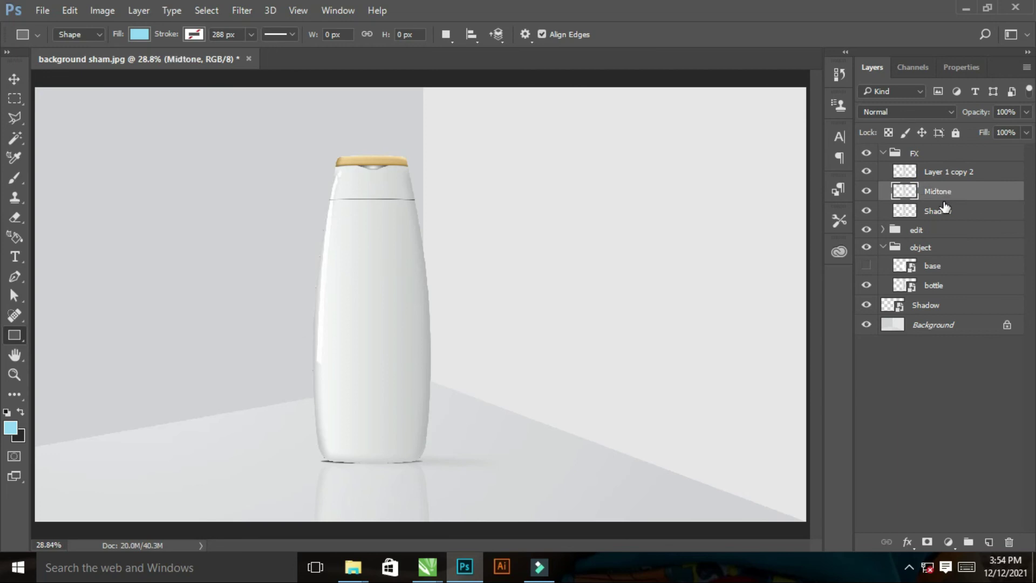
double_click(942, 172)
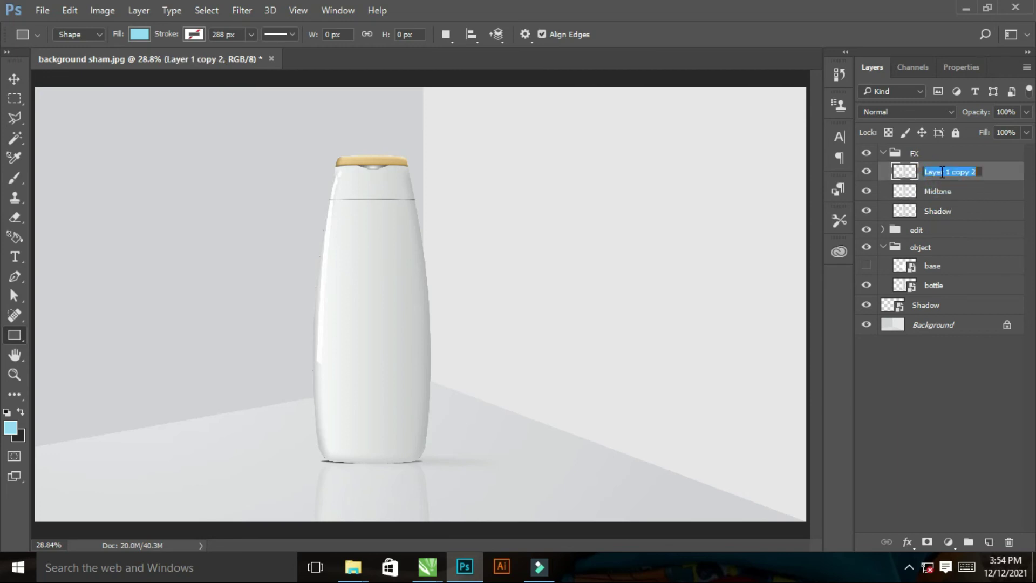
type("Light")
key("Return")
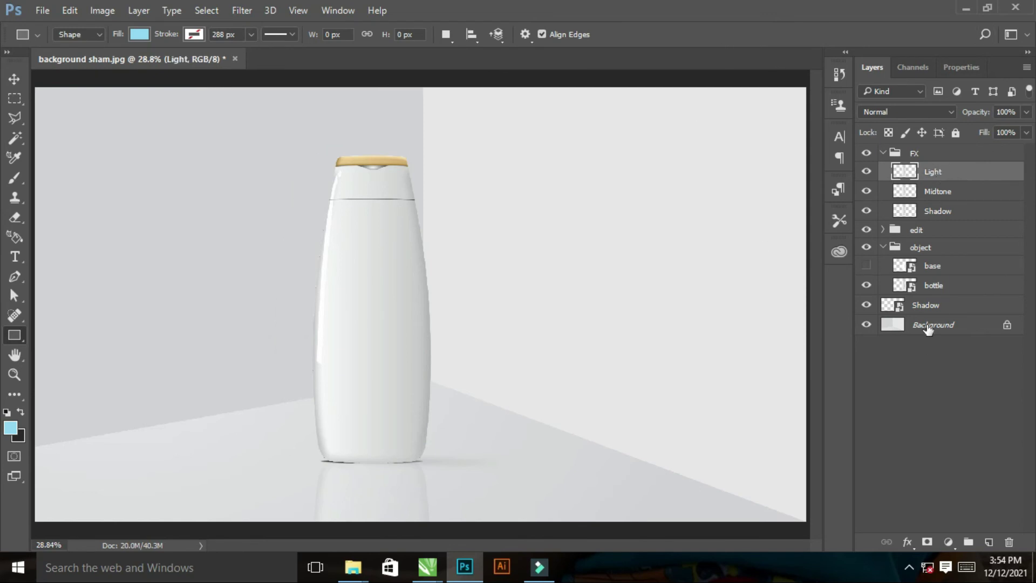
Hide the Light and Midtone layers and set the Shadow layer to Multiply blending
left_click(866, 171)
left_click(866, 191)
left_click(941, 212)
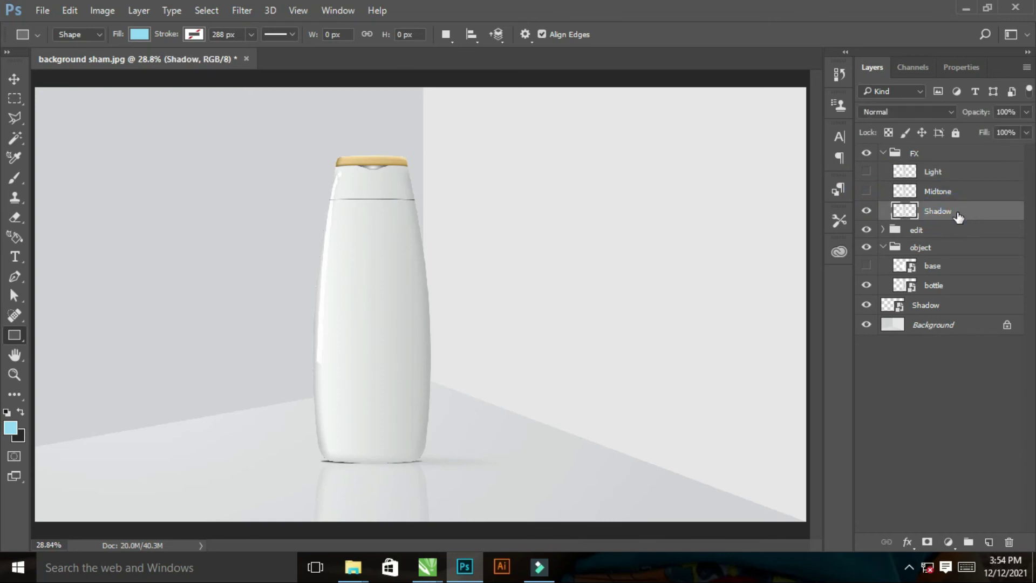
left_click(908, 112)
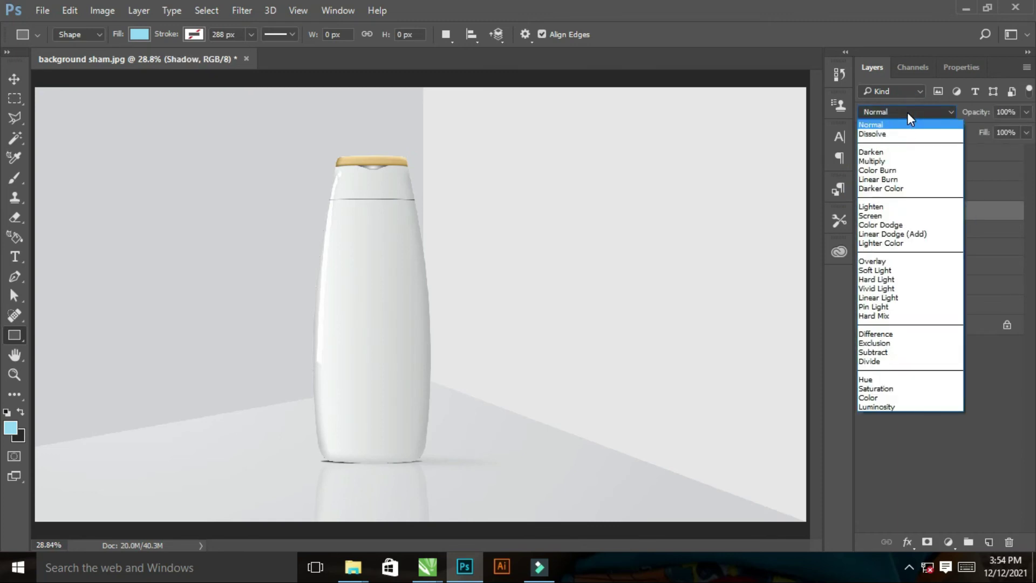
left_click(874, 162)
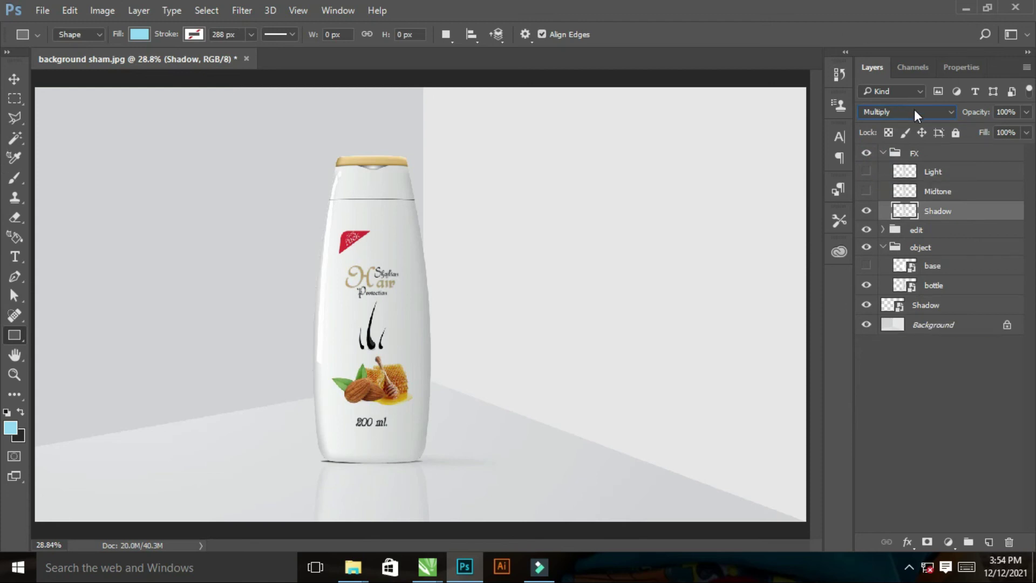
Show the Midtone layer again and set its blend mode to Linear Burn
left_click(866, 191)
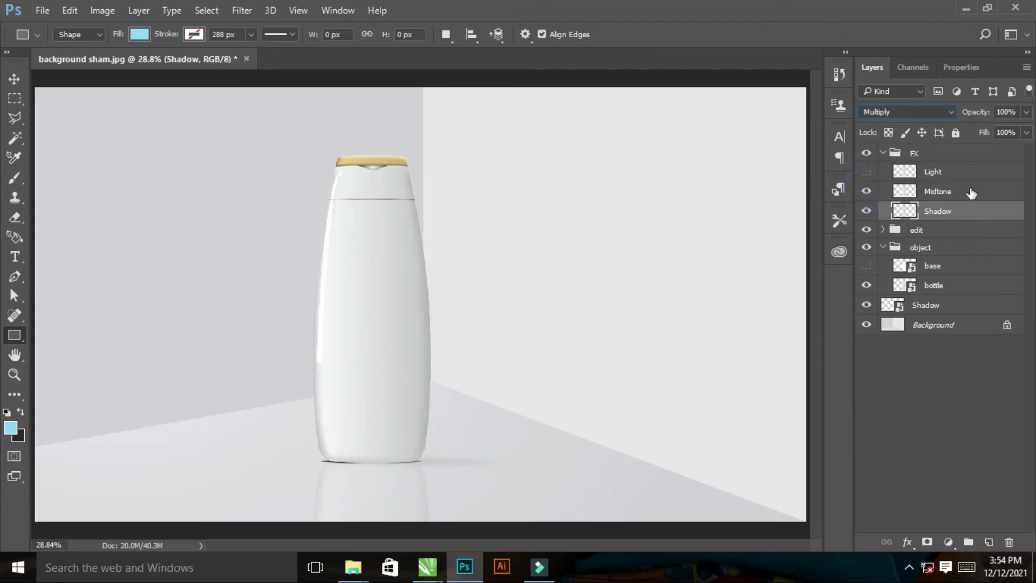
left_click(932, 198)
left_click(928, 112)
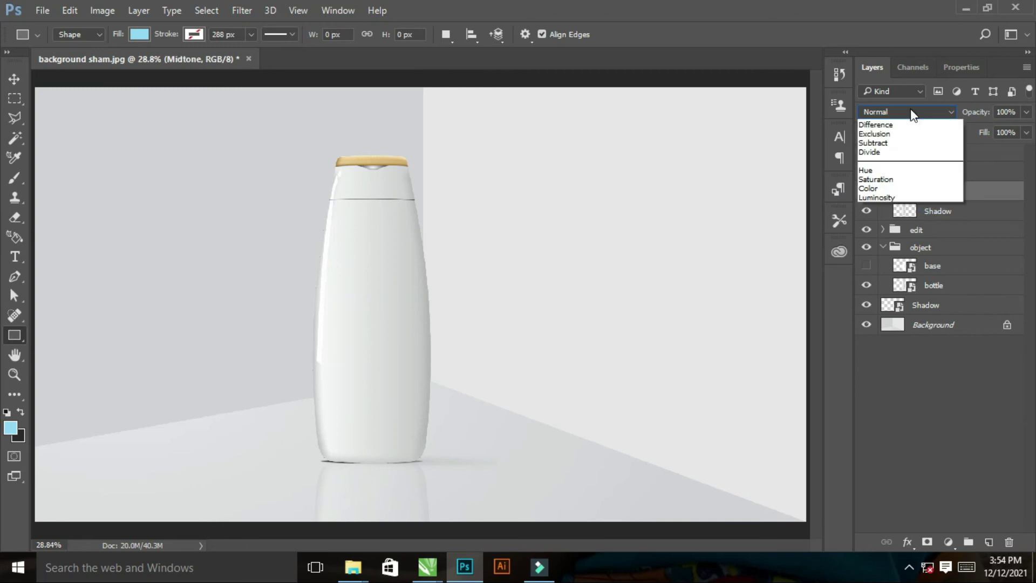
left_click(877, 179)
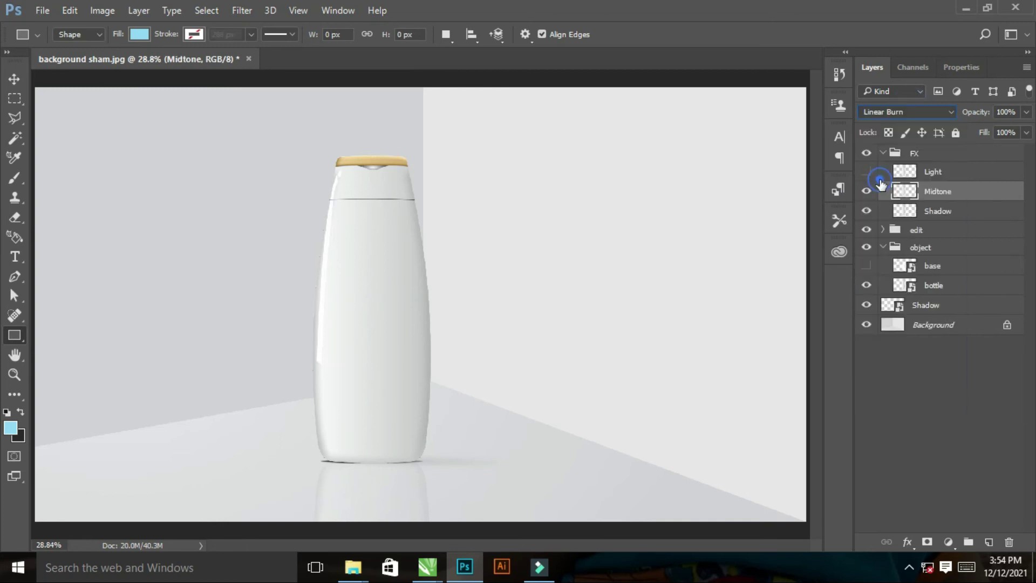
left_click(98, 11)
Apply Levels to the Midtone layer: input 0 / 1.53 / 218, output 61 to 255
left_click(125, 48)
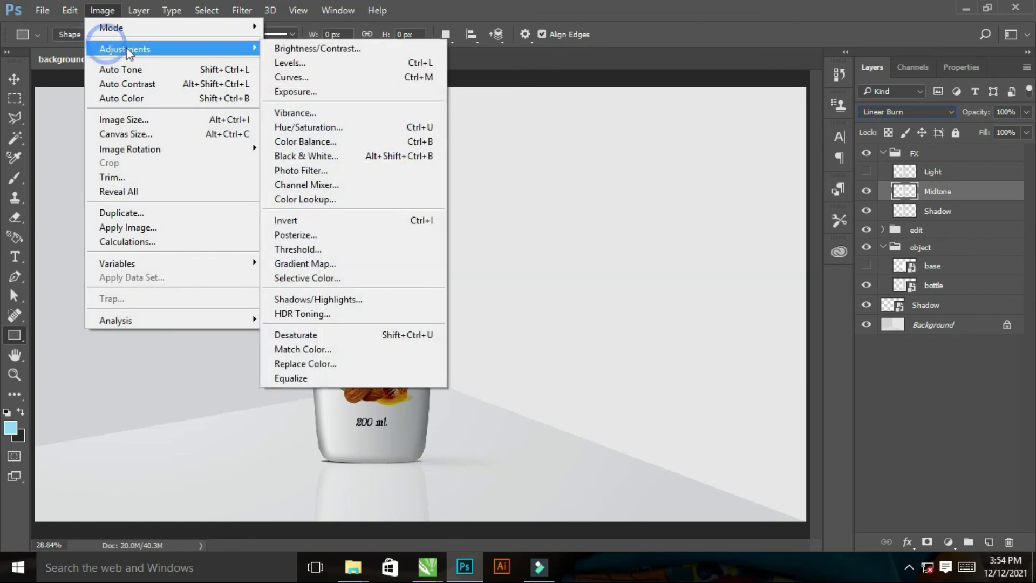
left_click(287, 63)
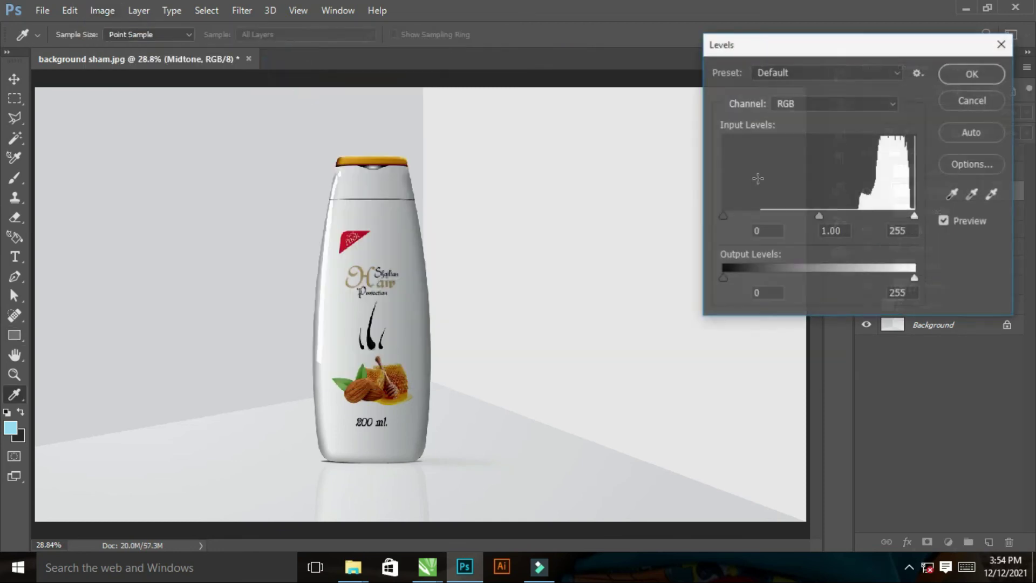
left_click_drag(723, 216, 708, 212)
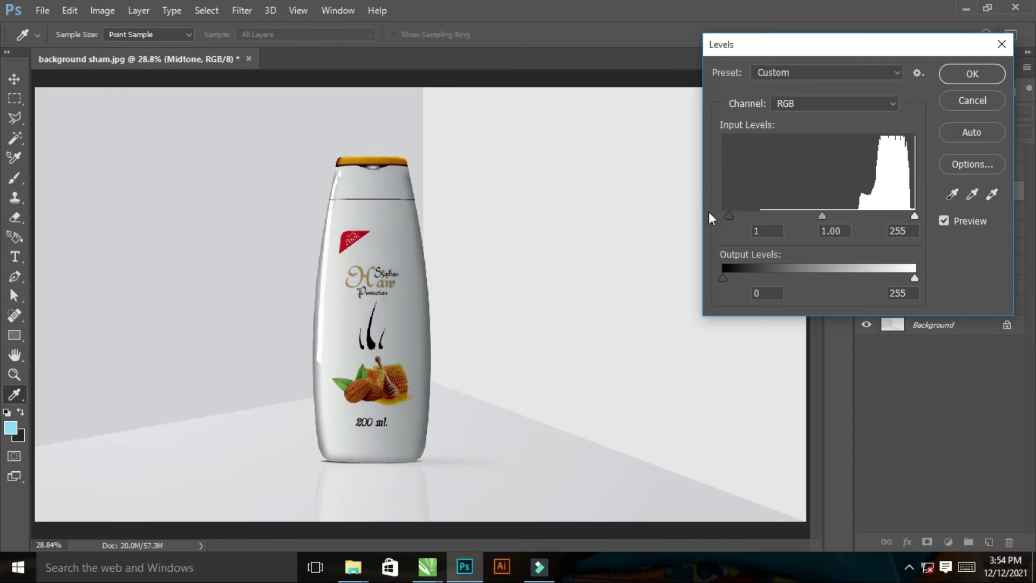
left_click_drag(914, 216, 885, 215)
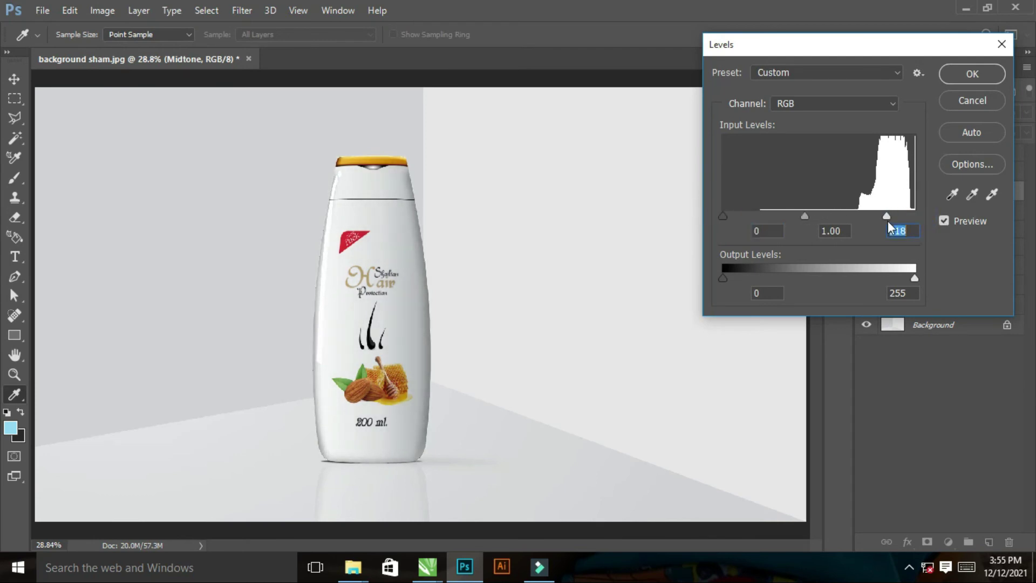
left_click_drag(913, 279, 914, 278)
left_click_drag(723, 279, 771, 278)
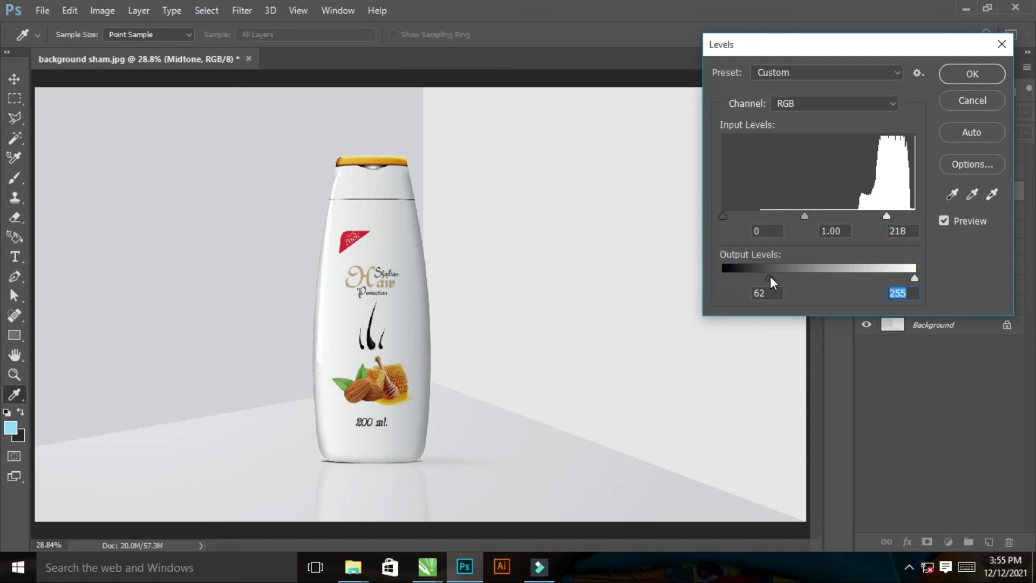
left_click(770, 280)
left_click_drag(799, 216, 780, 214)
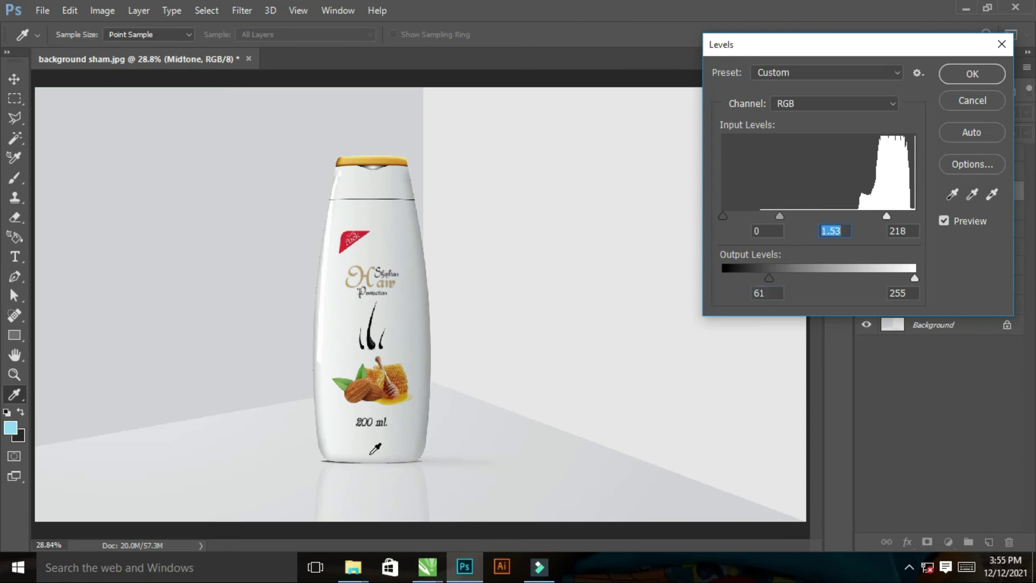
left_click(950, 71)
Show the Light layer and set its blend mode to Screen
left_click(865, 172)
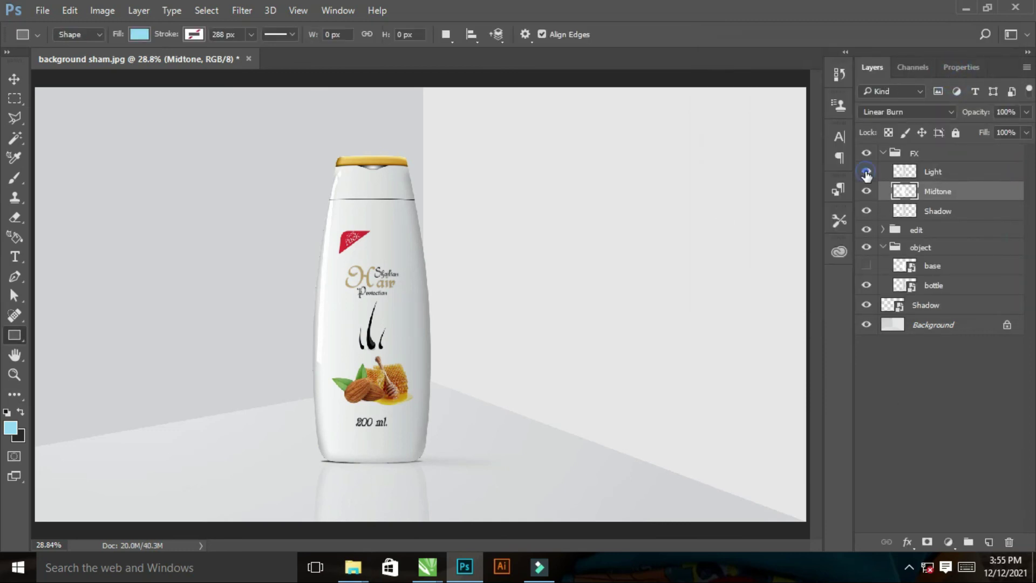
left_click(944, 175)
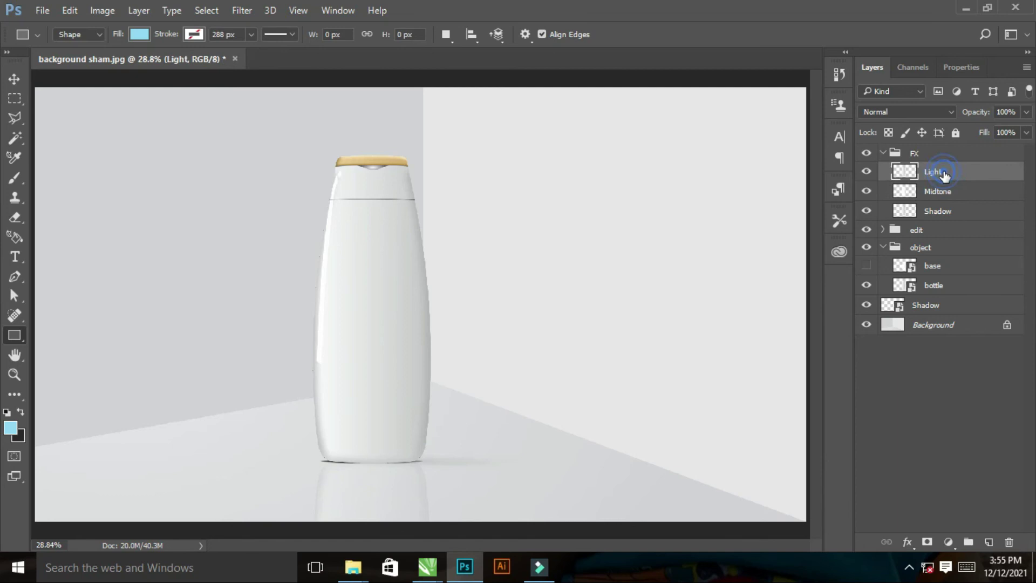
left_click(891, 111)
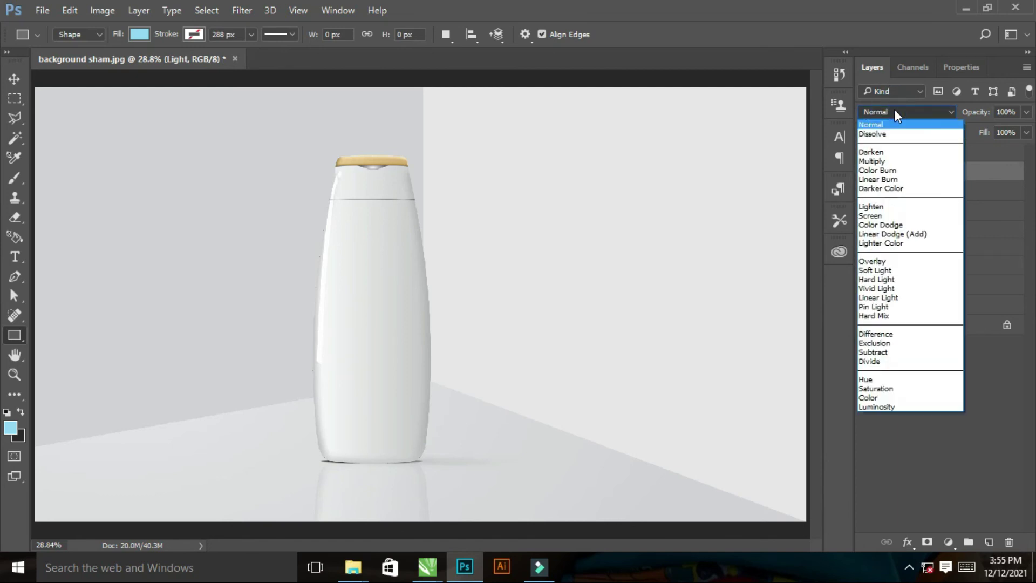
left_click(888, 212)
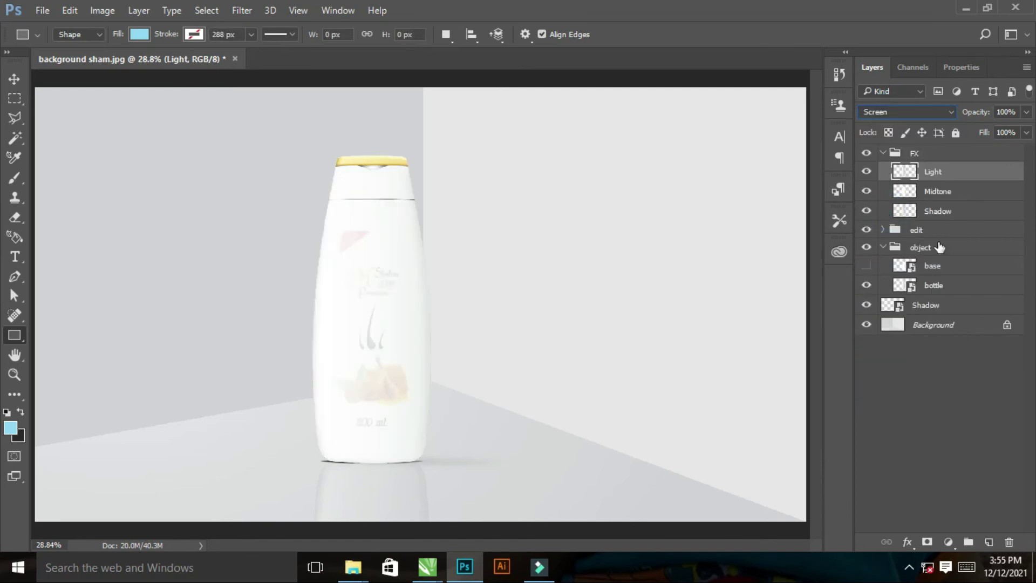
Apply Levels to the Light layer with input 224–255 and output 0 to 123
left_click(101, 10)
mouse_move(125, 49)
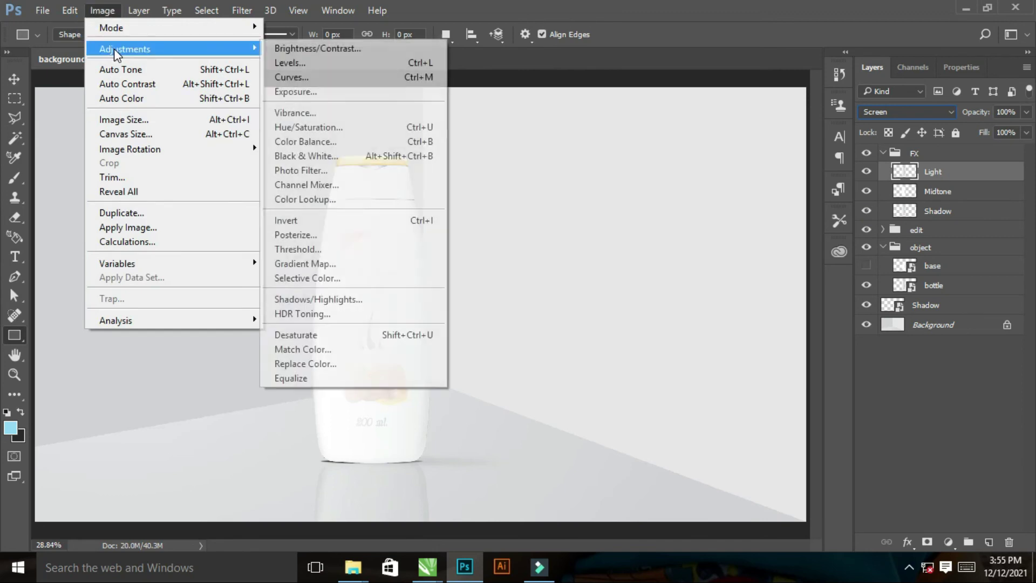
left_click(306, 77)
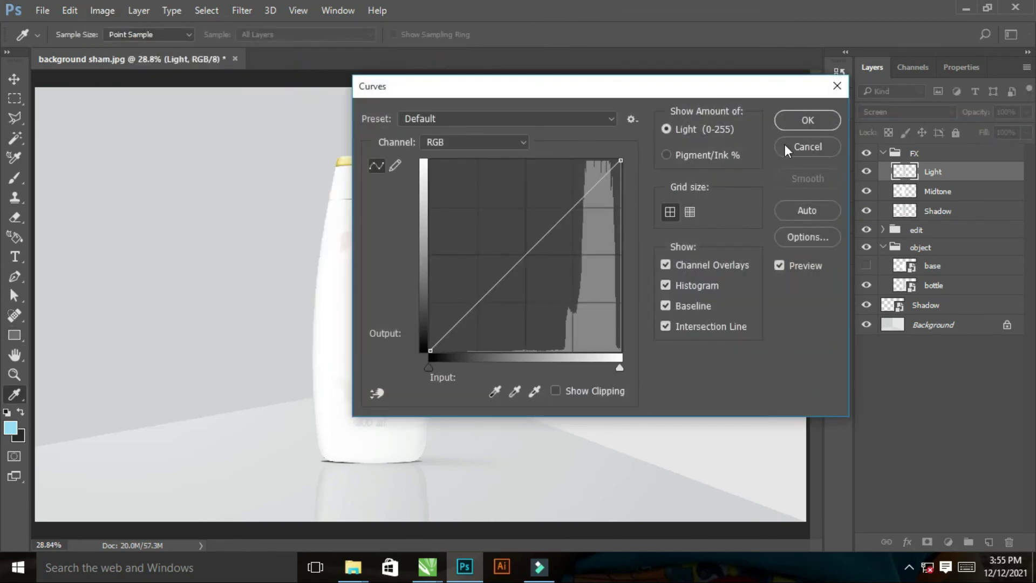
left_click(788, 147)
mouse_move(124, 48)
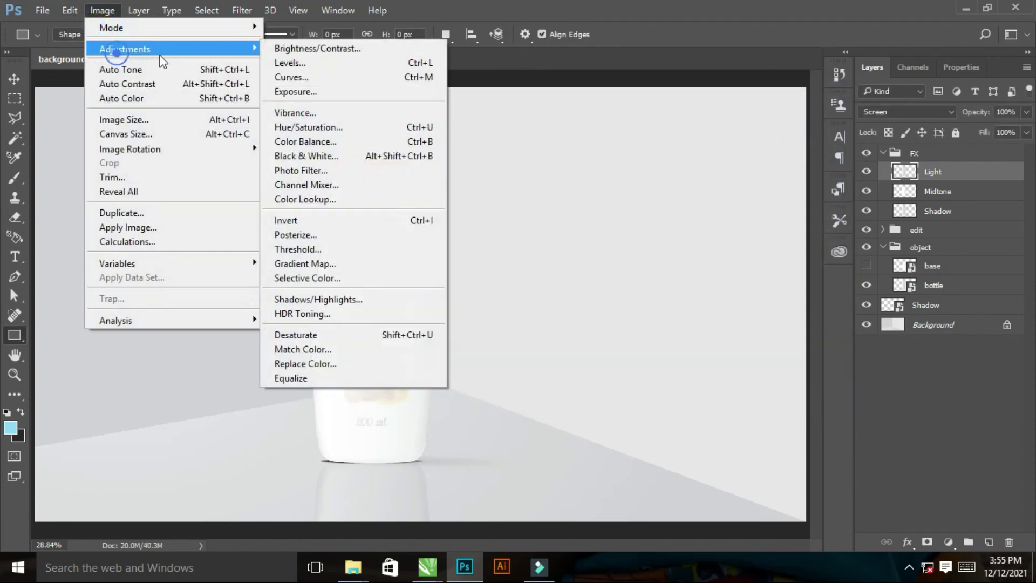
left_click(308, 62)
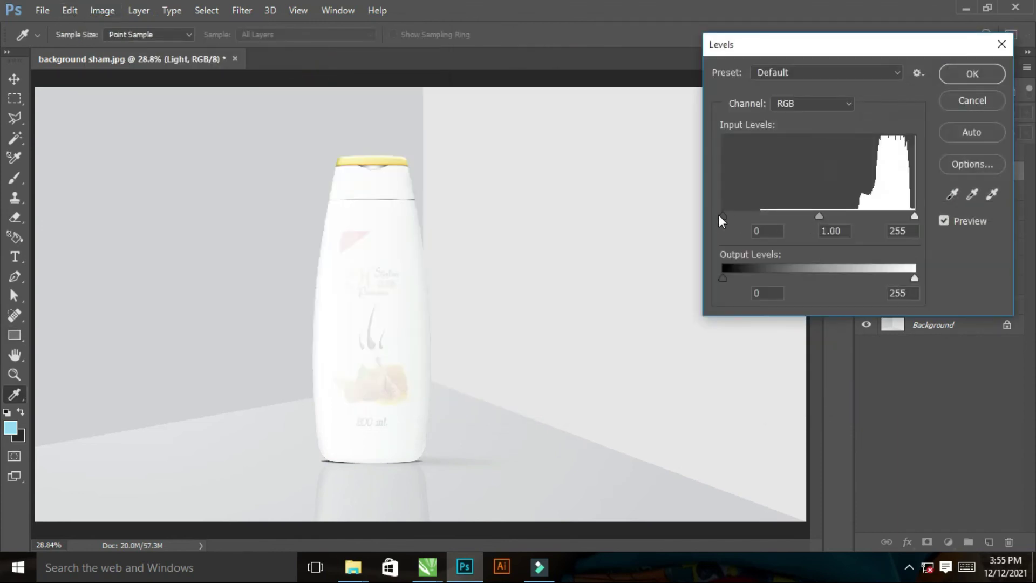
left_click_drag(724, 216, 889, 217)
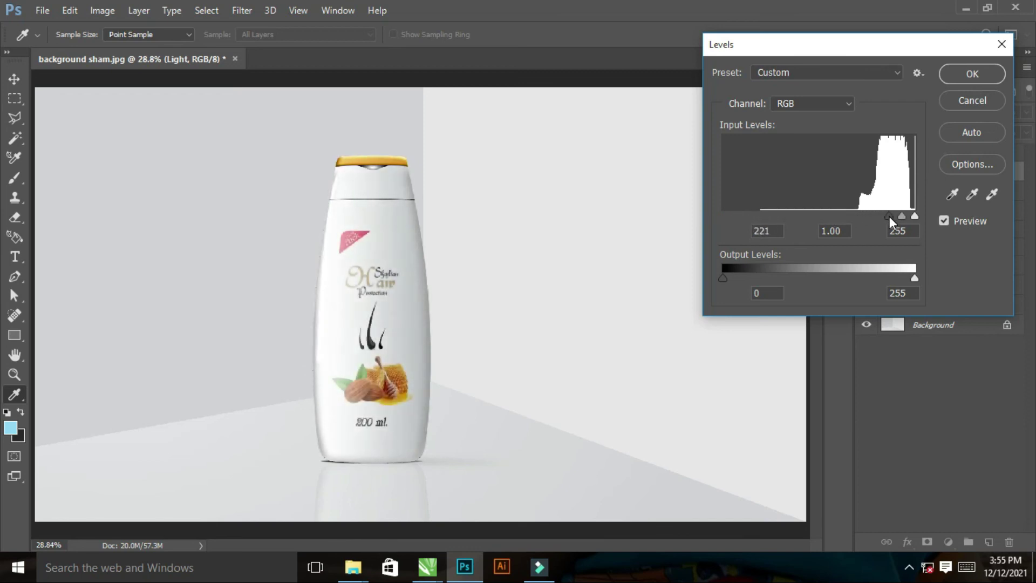
left_click_drag(913, 277, 814, 278)
left_click_drag(888, 216, 891, 217)
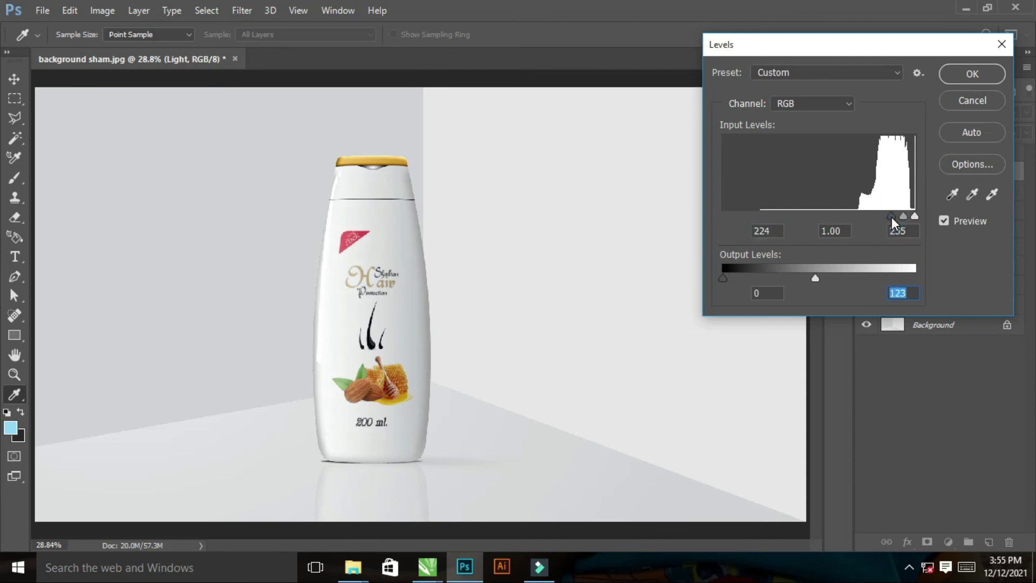
left_click_drag(817, 280, 815, 279)
left_click(814, 280)
mouse_move(817, 277)
left_mouse_down()
mouse_move(799, 280)
mouse_move(813, 277)
left_mouse_up()
left_click(956, 73)
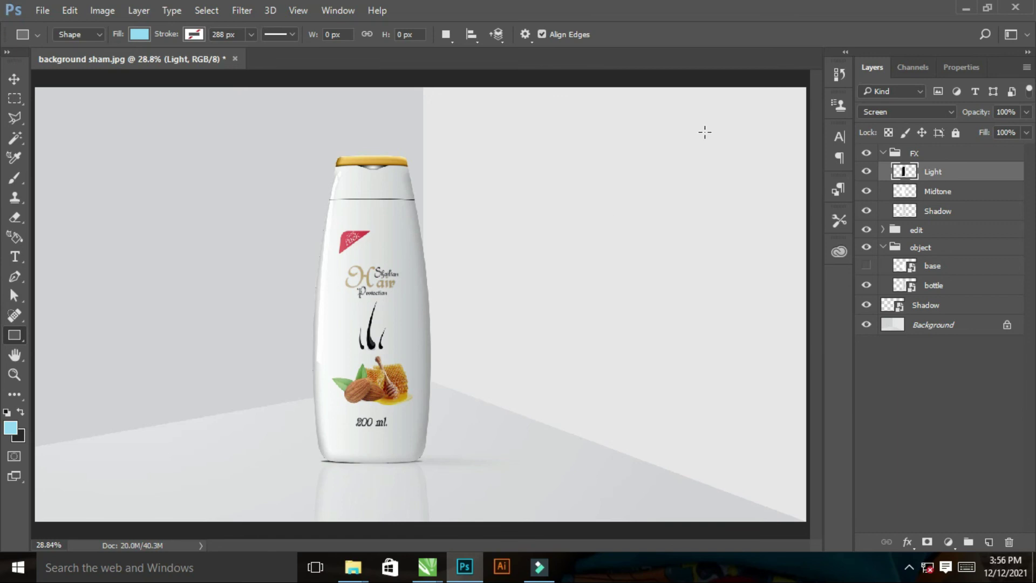
Collapse the object and FX layer groups and select the Shadow layer
left_click(883, 247)
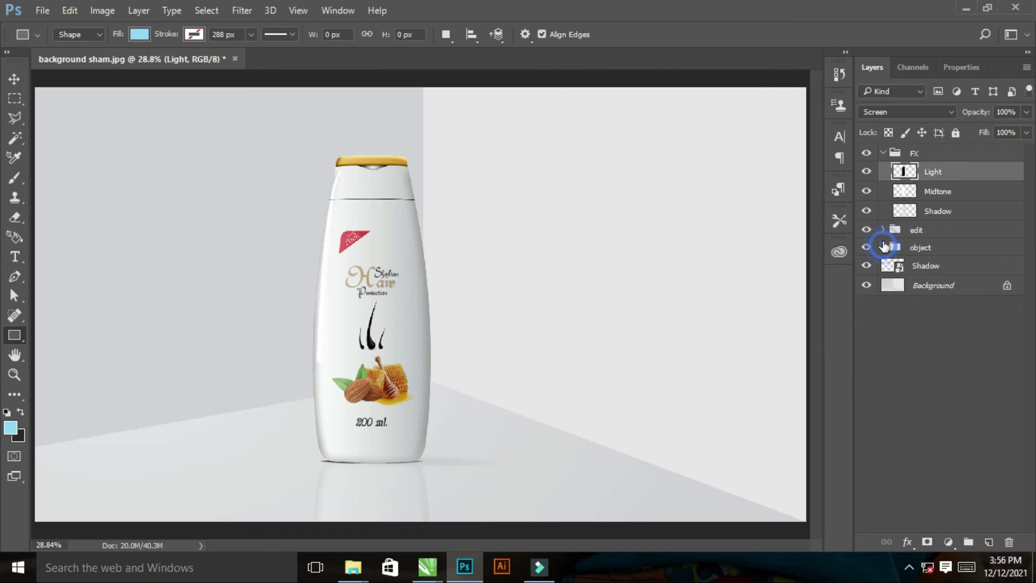
left_click(886, 154)
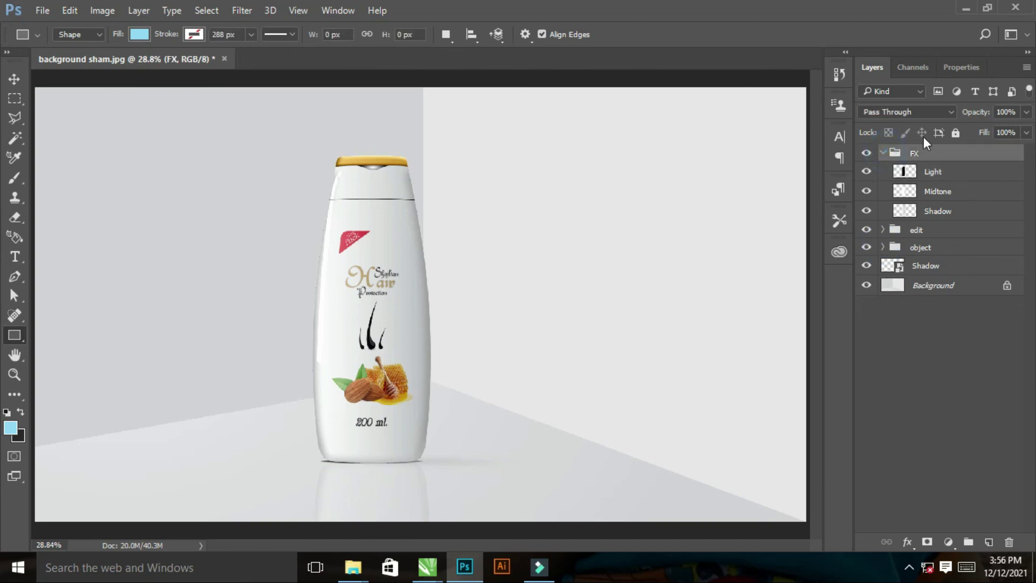
left_click(882, 154)
left_click(938, 206)
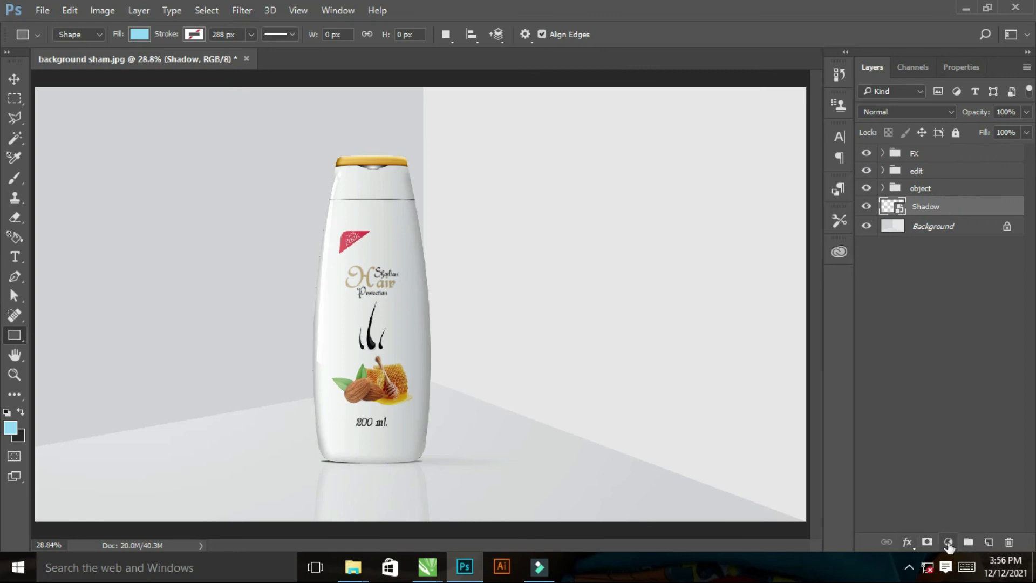
Add a cream #fef1cf Color Fill layer above Shadow, blended with Linear Burn
left_click(949, 543)
left_click(886, 221)
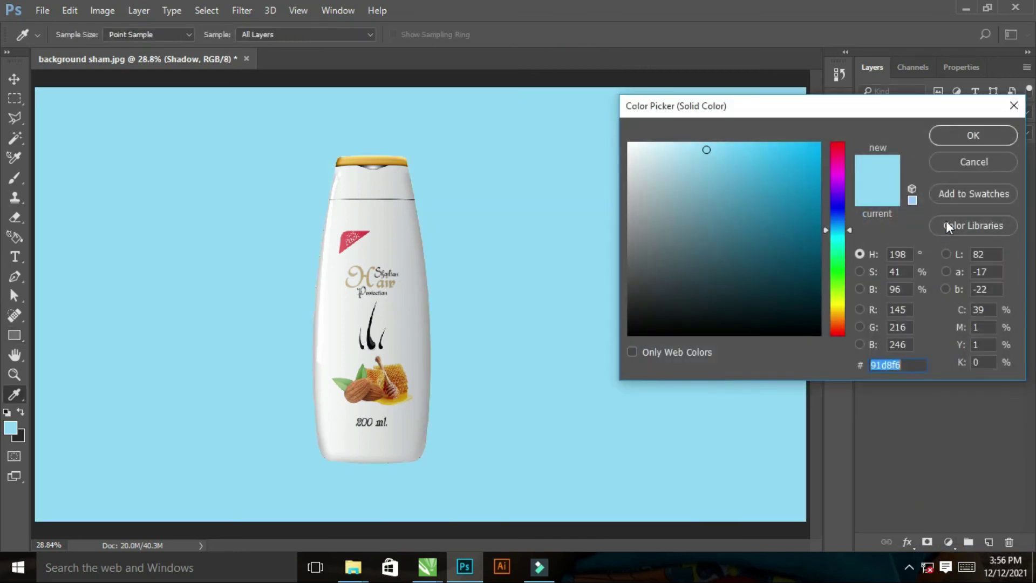
left_click(380, 156)
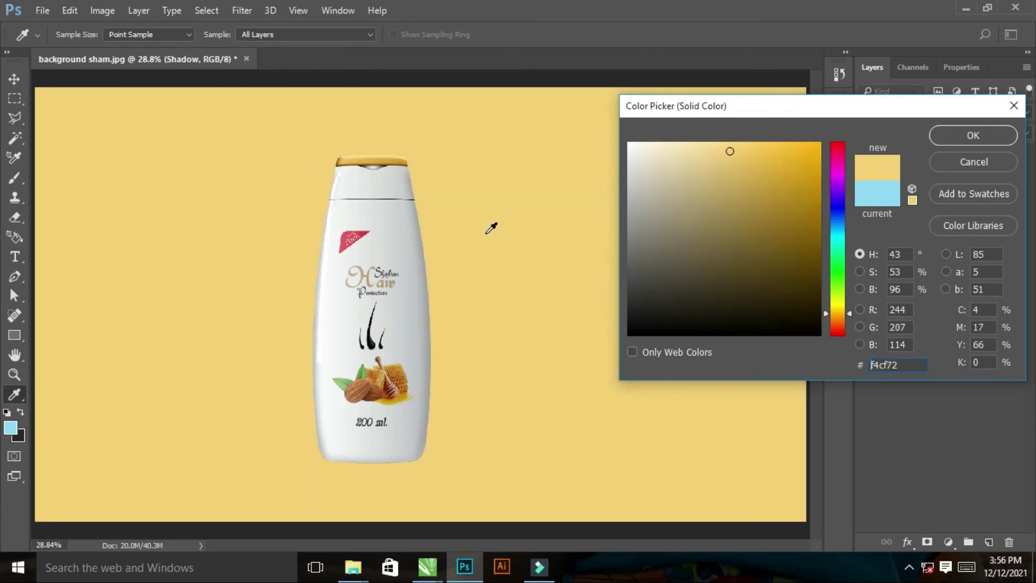
left_click_drag(711, 156, 663, 143)
left_click(669, 145)
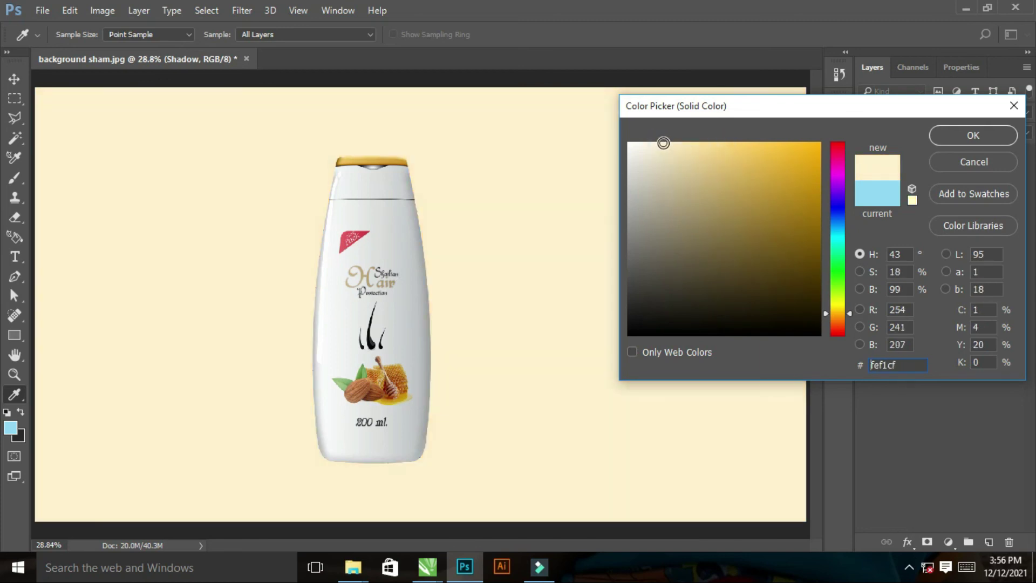
left_click(973, 136)
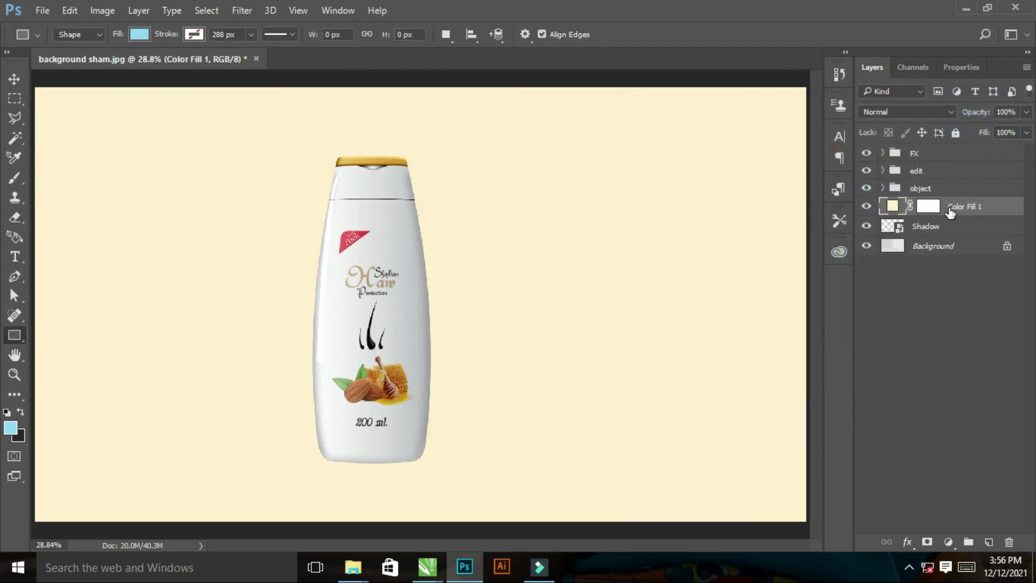
left_click(898, 110)
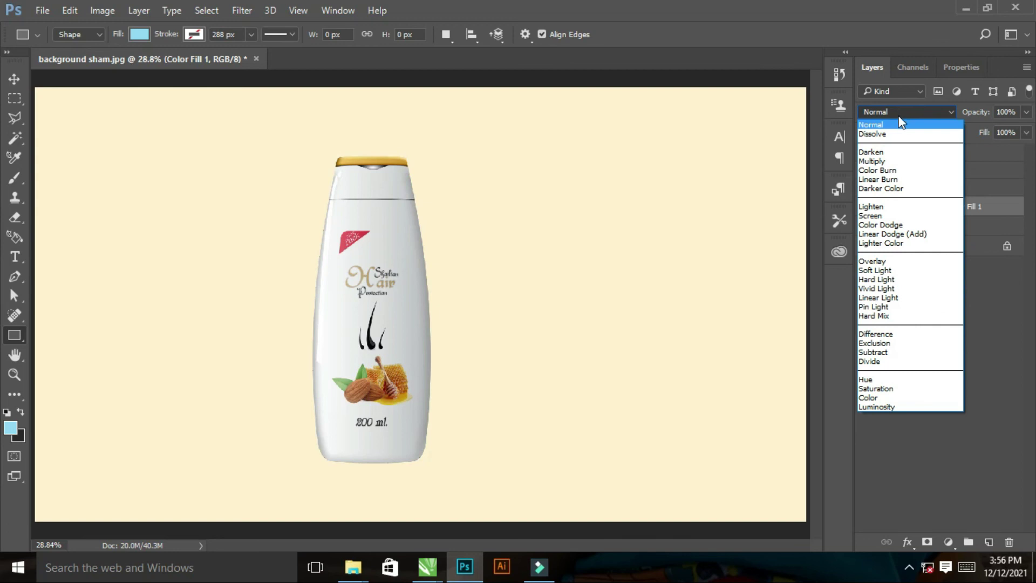
left_click(880, 179)
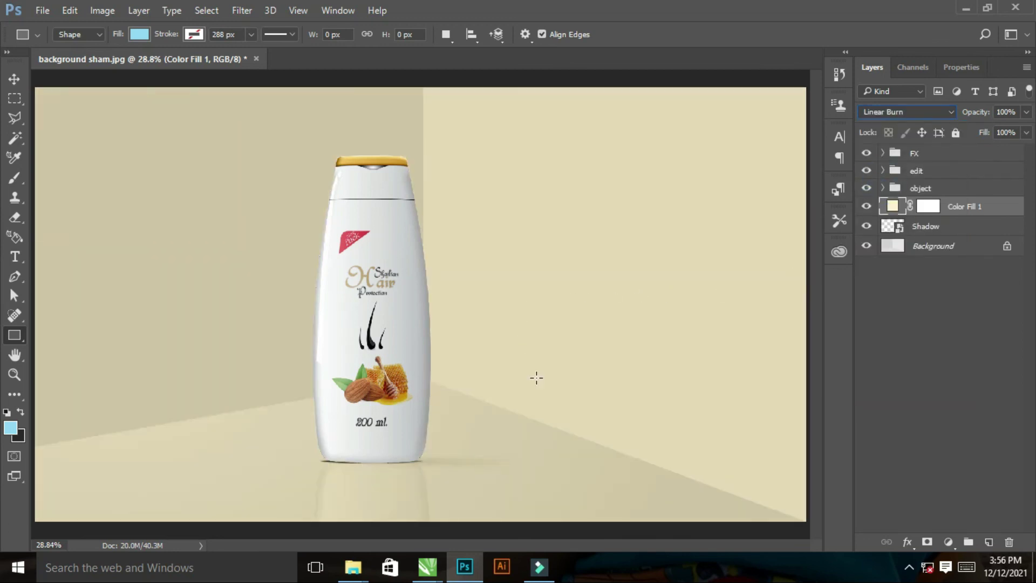